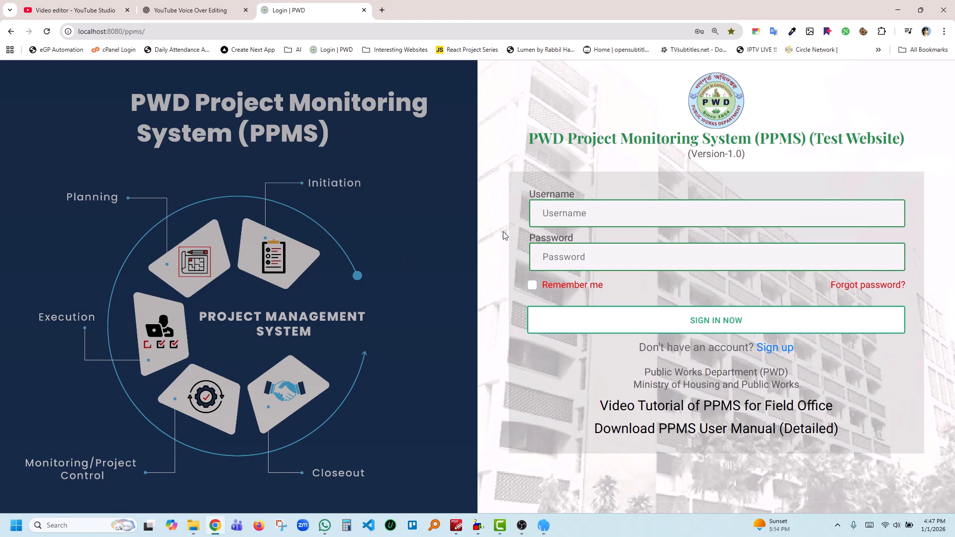
# Step: Fill in the username and password with the saved Narayanganj executive engineer account and sign in to PPMS
pyautogui.click(588, 210)
pyautogui.write('ee_')
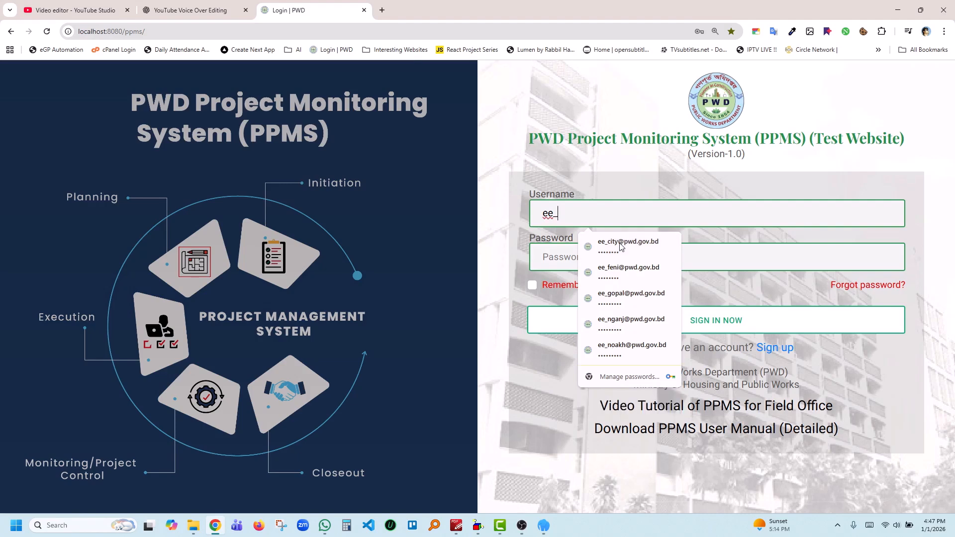
pyautogui.click(623, 324)
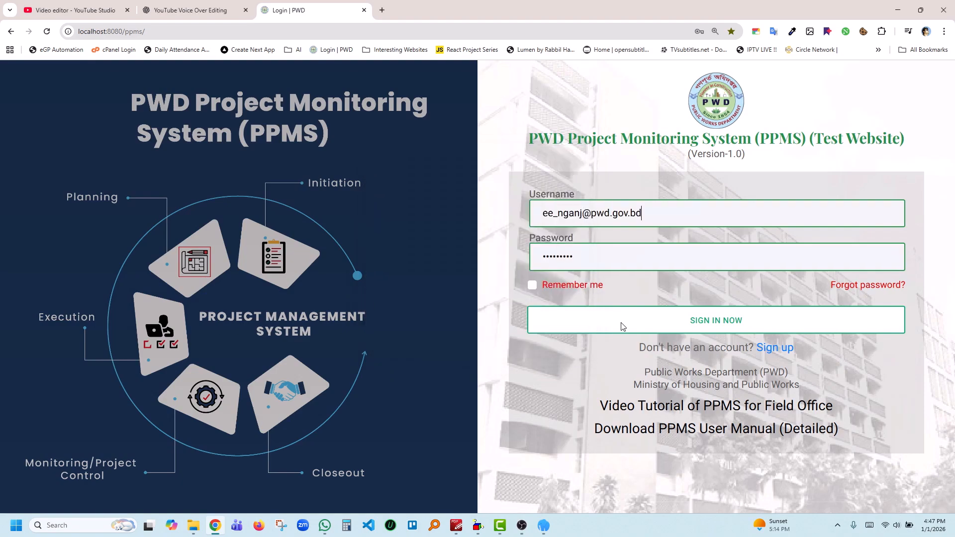
pyautogui.click(620, 323)
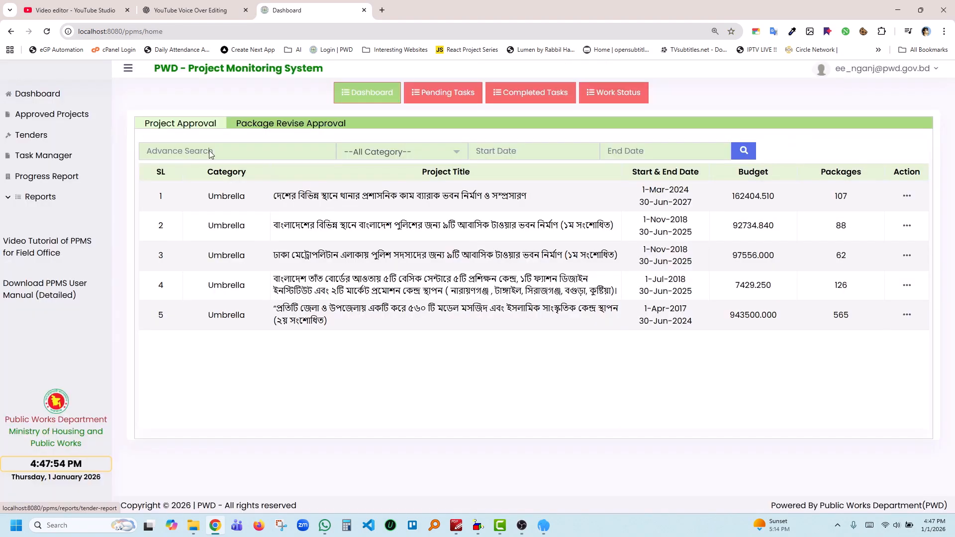
# Step: From the approved projects list, show the packages of the model mosque project (ID 100008) in a new tab
pyautogui.click(62, 124)
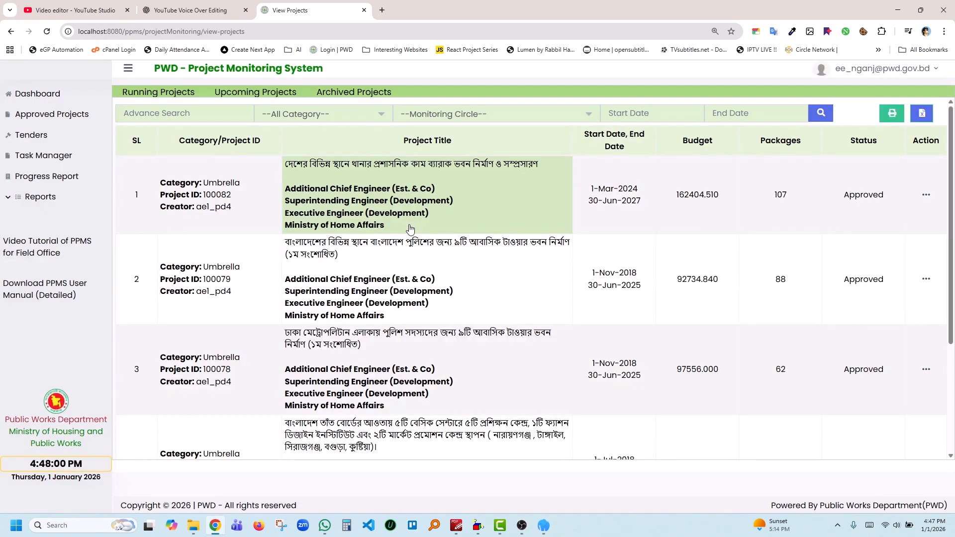
pyautogui.scroll(-3, 419, 232)
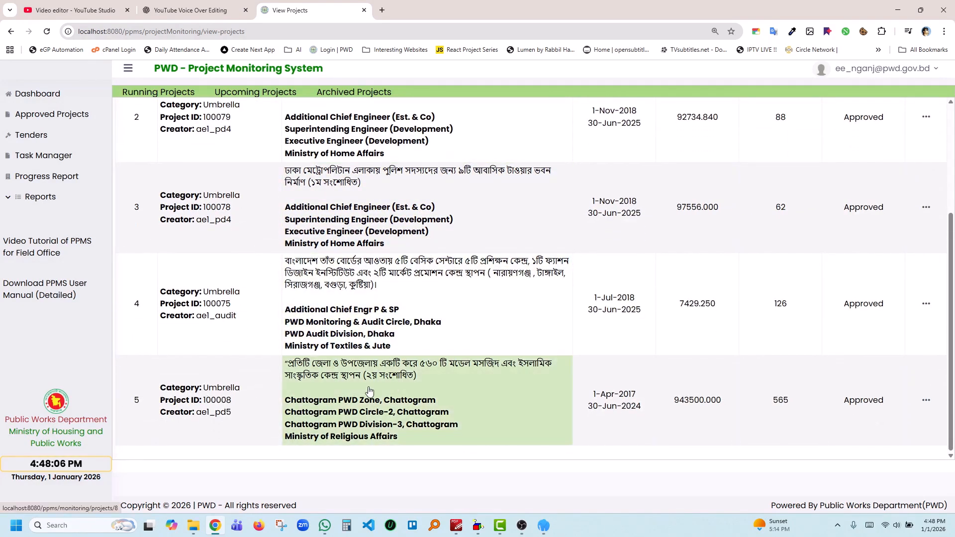
pyautogui.click(927, 401)
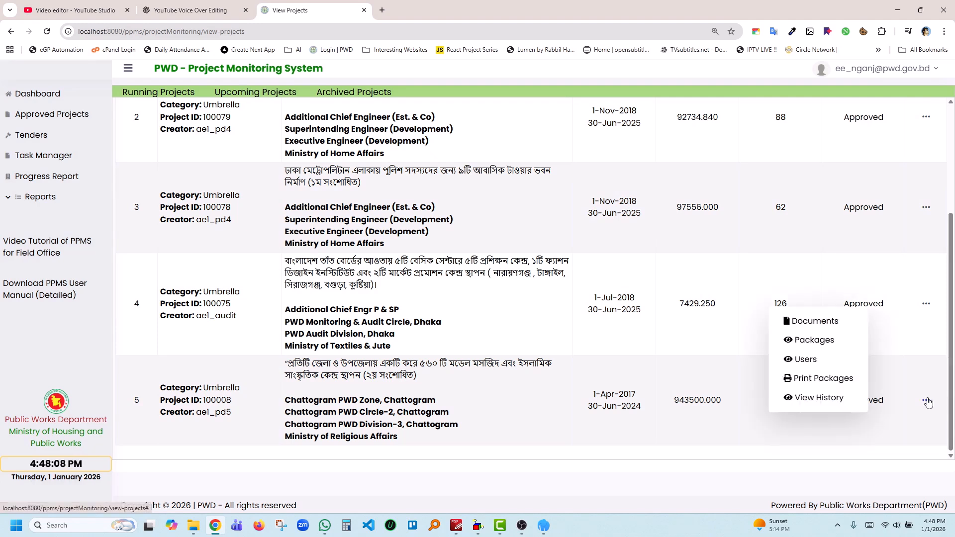
pyautogui.rightClick(801, 345)
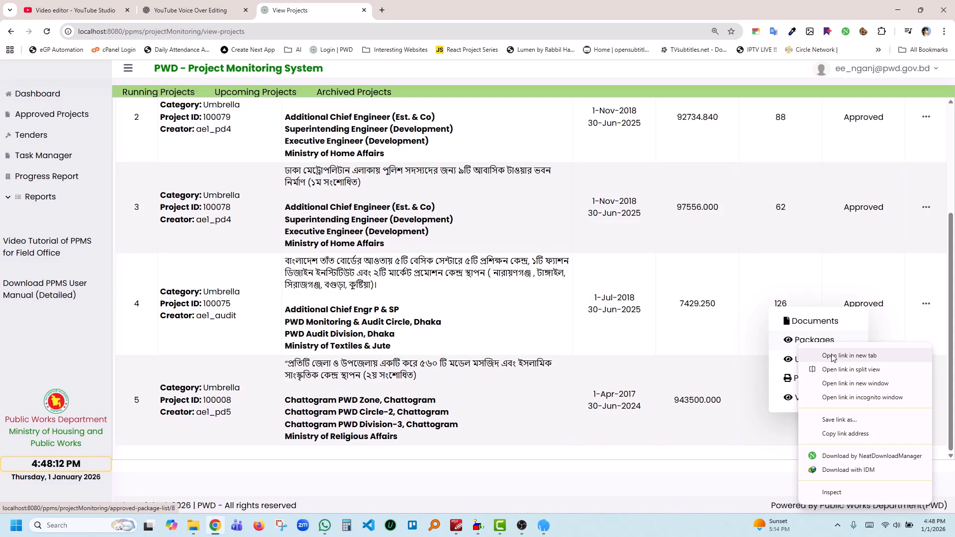
pyautogui.click(847, 356)
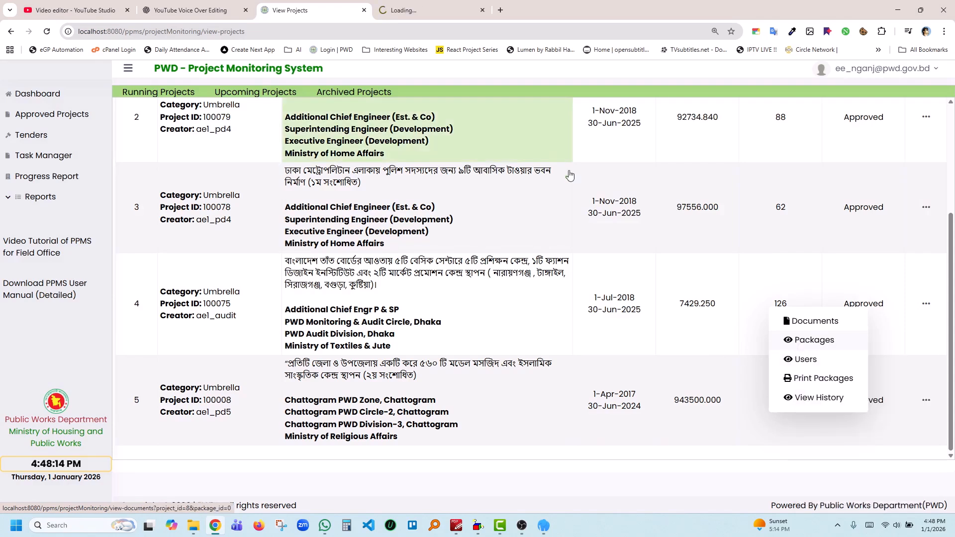
pyautogui.click(425, 11)
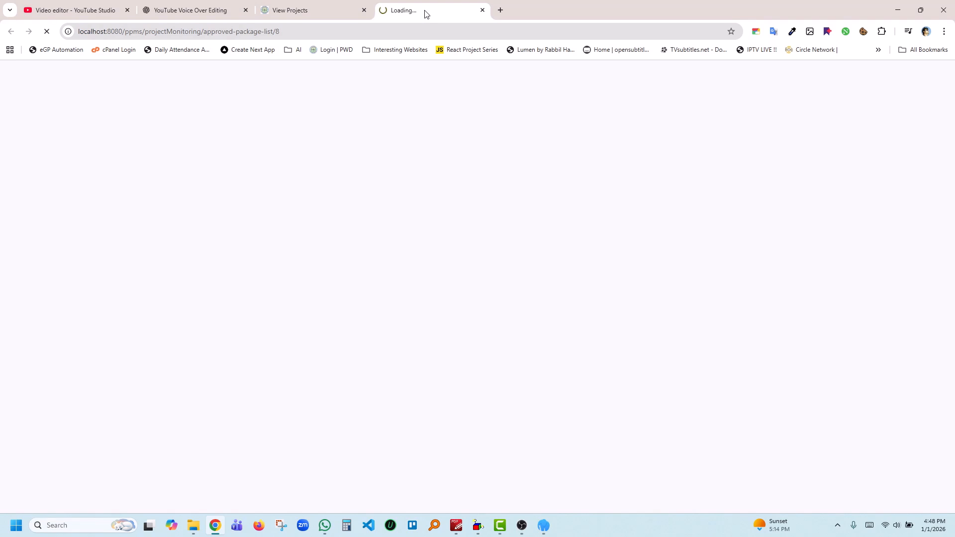
# Step: Show the Proposed Procurement Plan of the সদর উপজেলা, নারায়নগঞ্জ package (W-৫) in a new tab
pyautogui.scroll(-5, 479, 221)
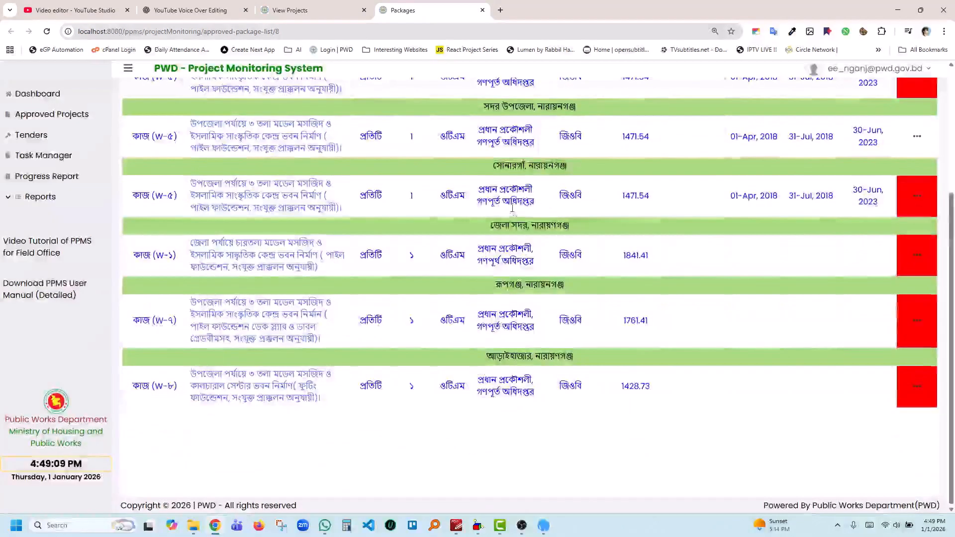
pyautogui.scroll(5, 516, 212)
pyautogui.scroll(1, 516, 212)
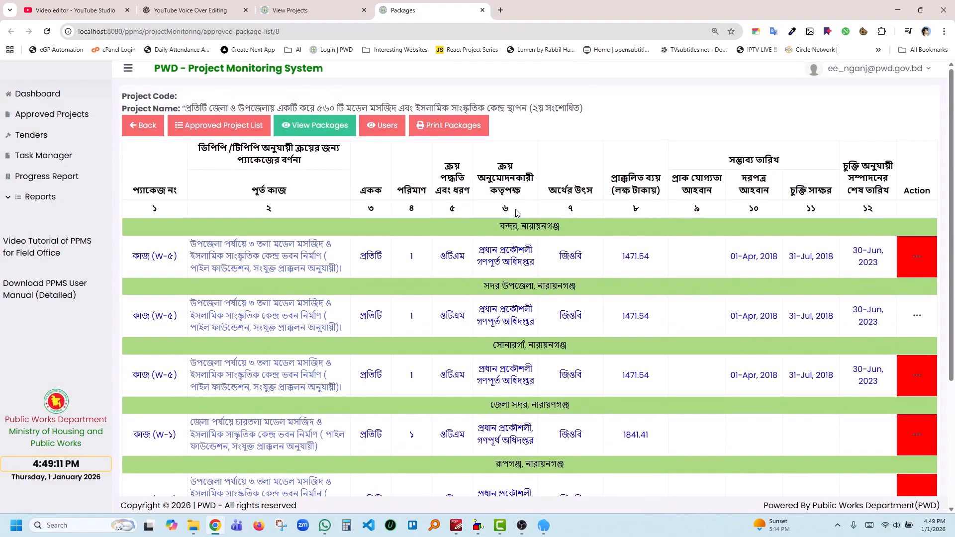
pyautogui.scroll(-3, 349, 424)
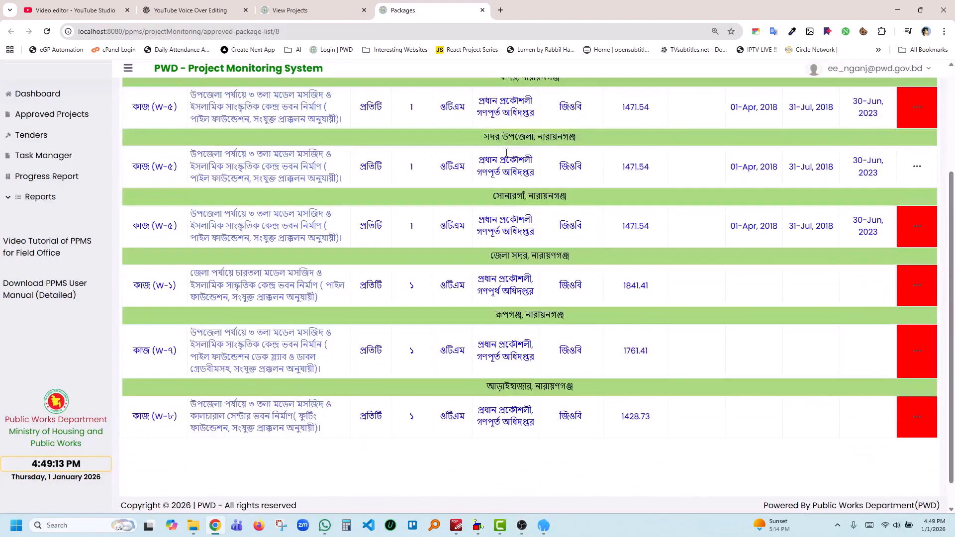
pyautogui.scroll(2, 401, 188)
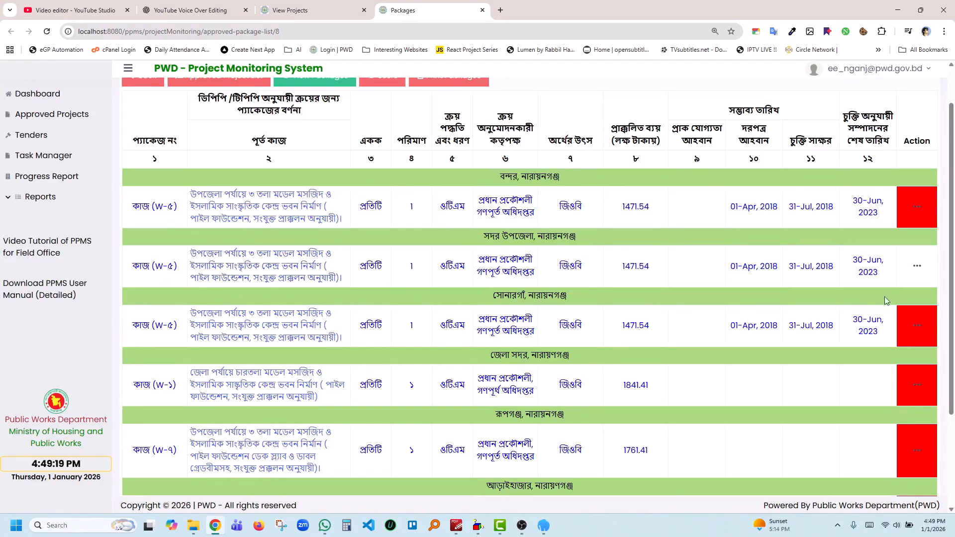
pyautogui.click(917, 269)
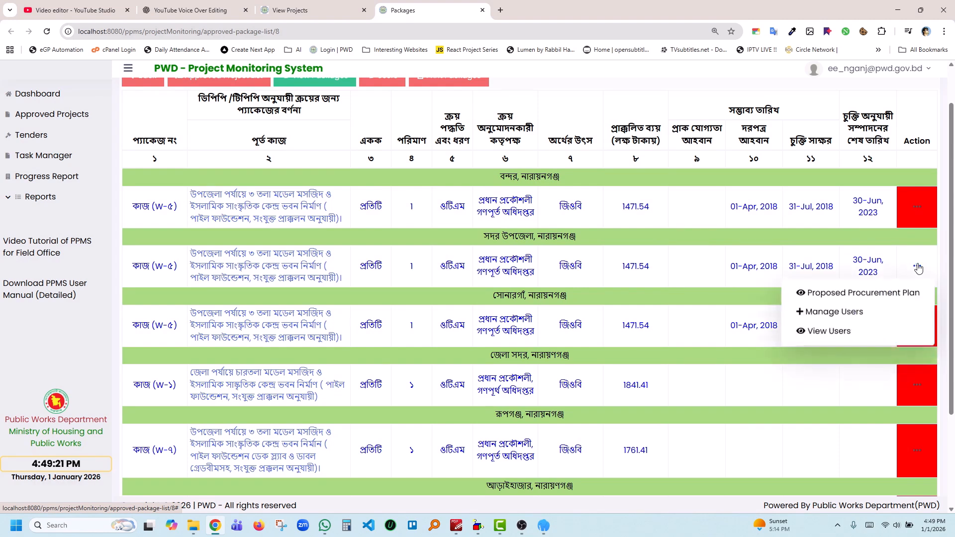
pyautogui.rightClick(840, 296)
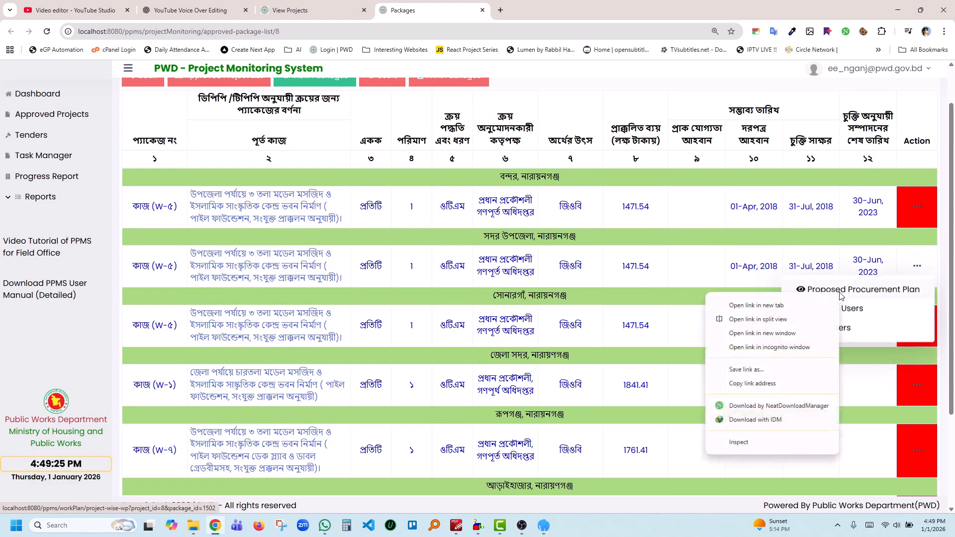
pyautogui.click(821, 304)
pyautogui.click(536, 15)
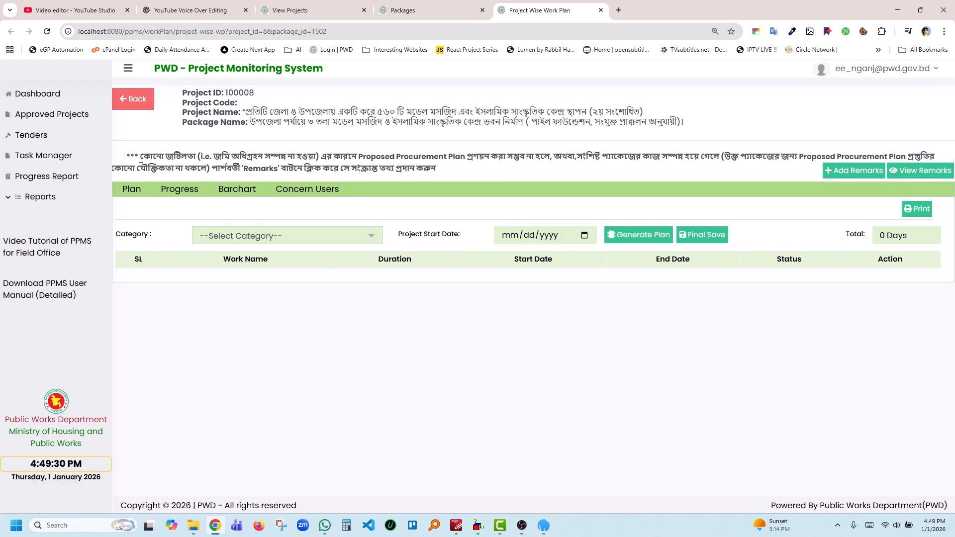
# Step: Read the note about unprepared procurement plans and start a new remark with the status Land Aquisition Not Completed
pyautogui.moveTo(150, 158); pyautogui.dragTo(420, 174)
pyautogui.click(419, 175)
pyautogui.click(851, 172)
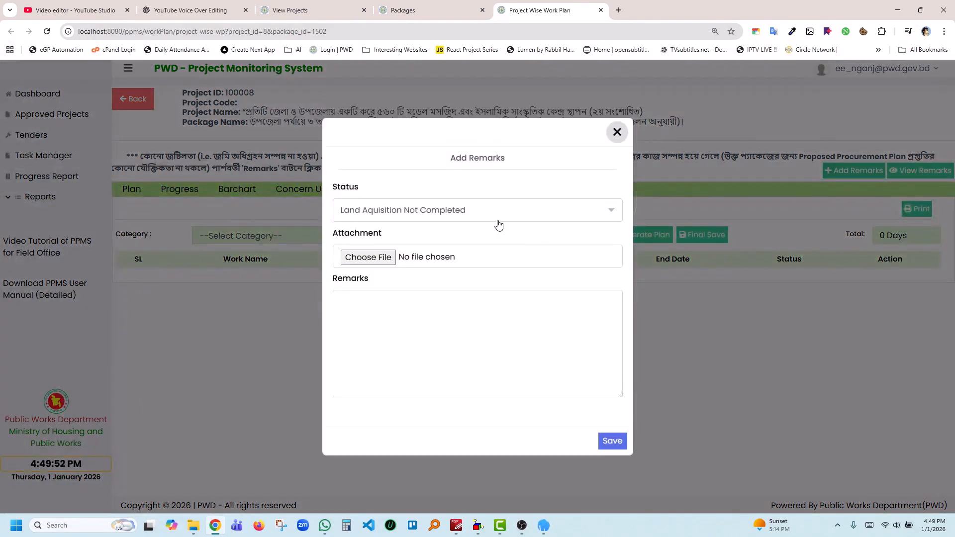
pyautogui.click(466, 213)
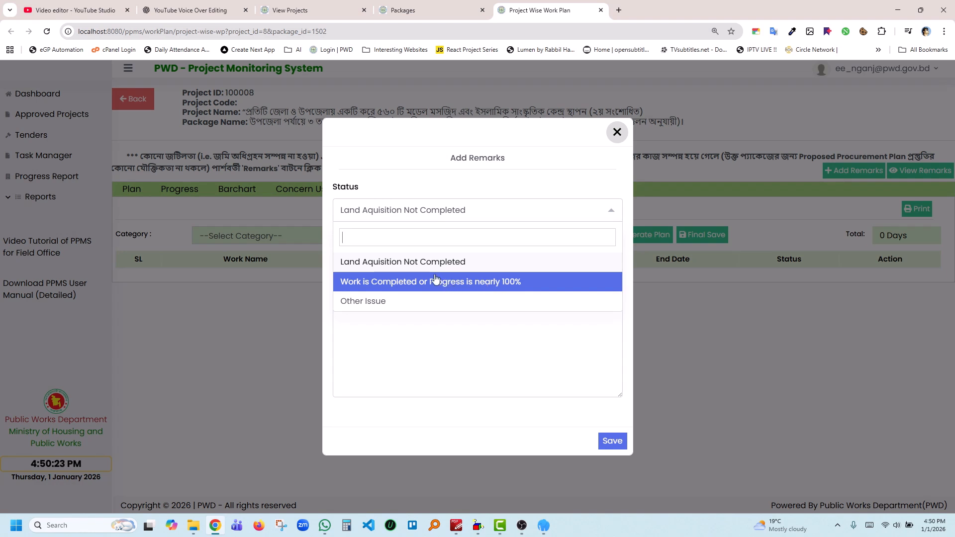
pyautogui.click(421, 266)
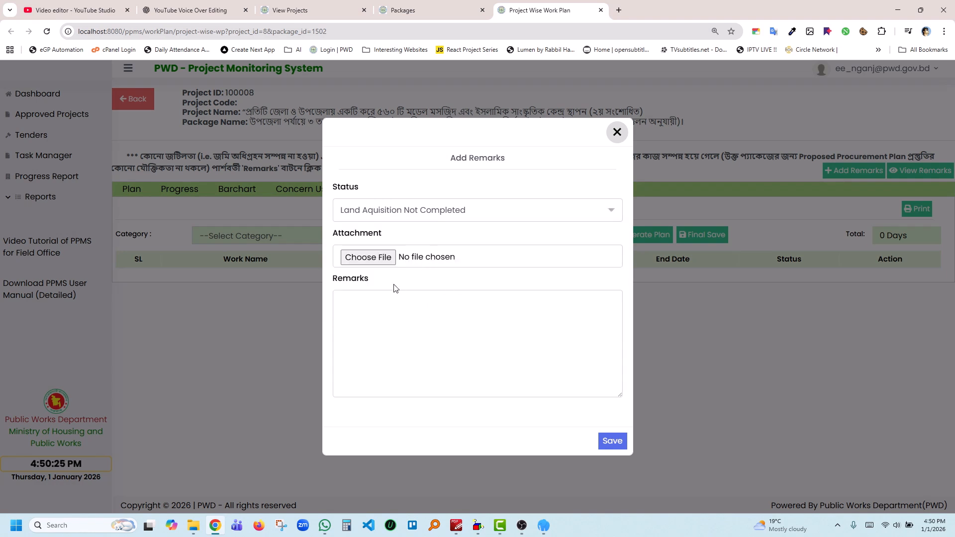
# Step: Enter "জমি সংক্রান্ত জটিলতা" as the remark, save it without an attachment, and check the package's remarks list
pyautogui.click(369, 258)
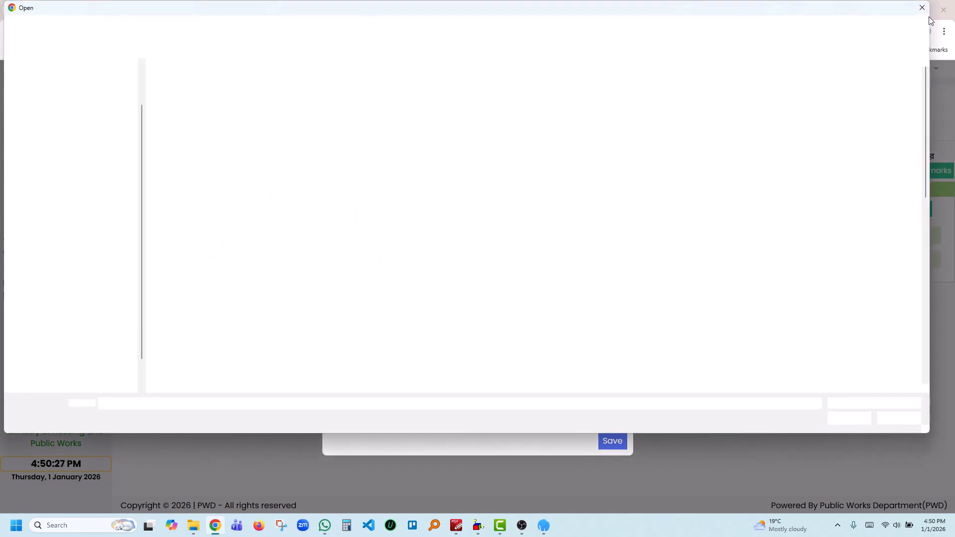
pyautogui.click(918, 10)
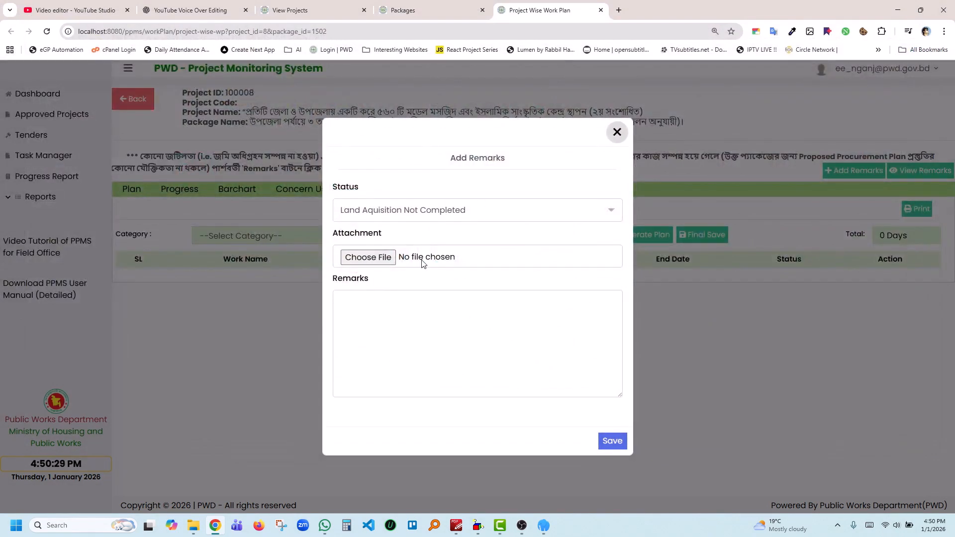
pyautogui.click(388, 324)
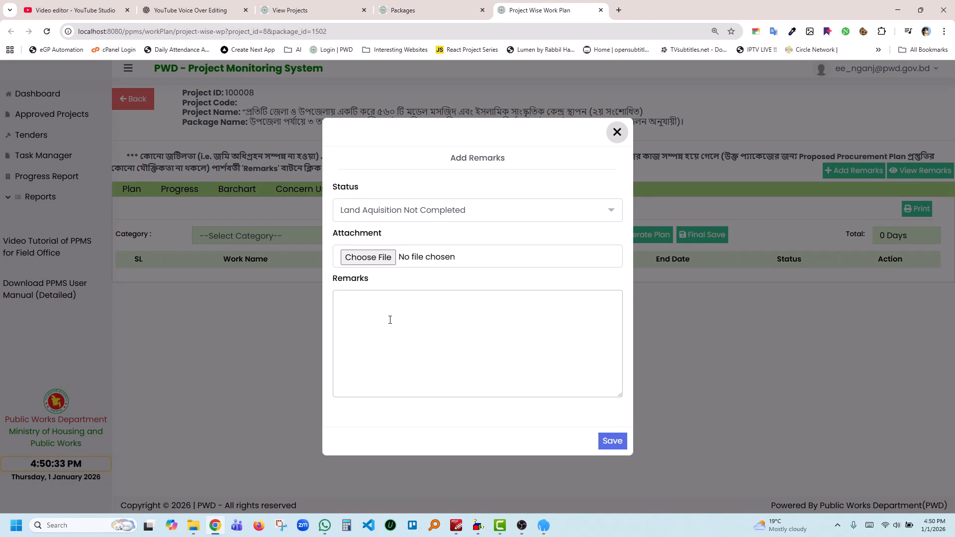
pyautogui.write('জ')
pyautogui.write('মি সংক্রান্ত জটিলতা')
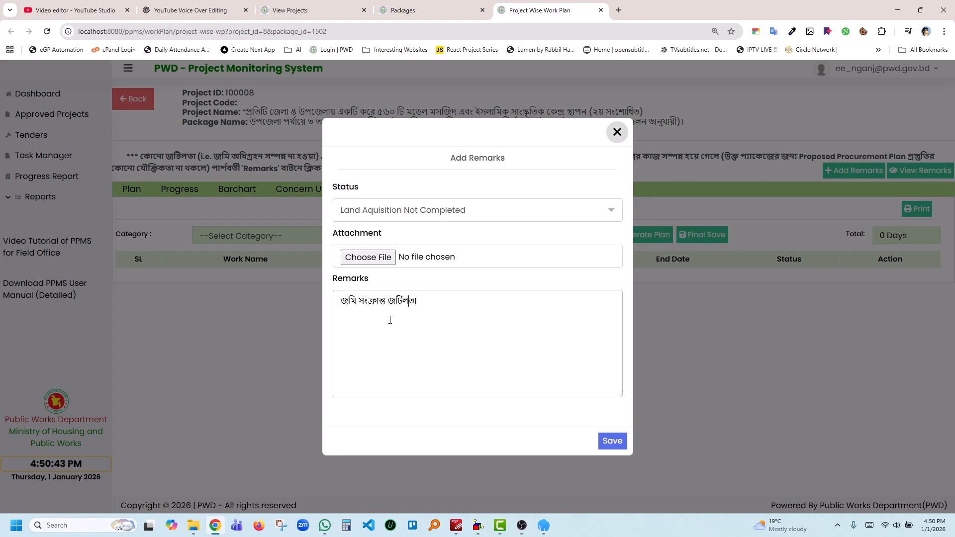
pyautogui.click(619, 441)
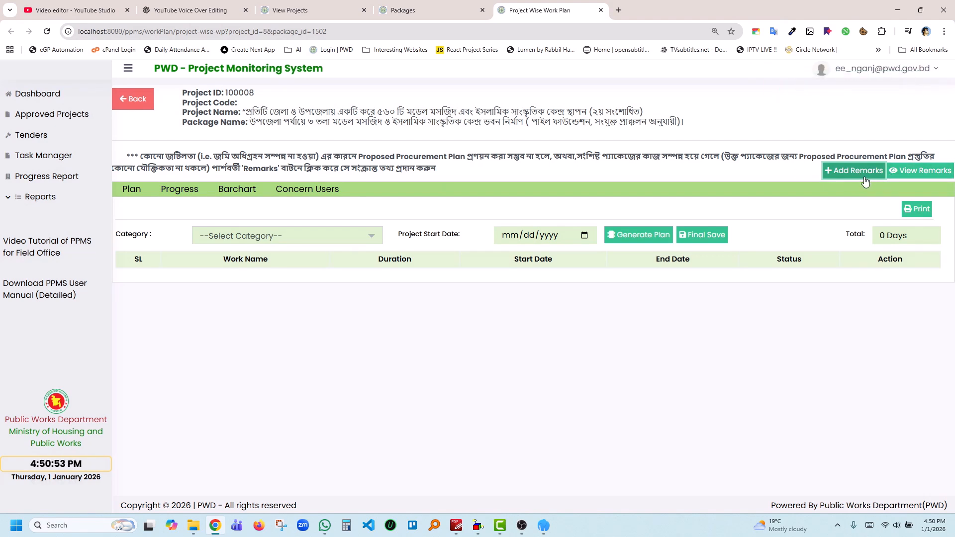
pyautogui.click(914, 169)
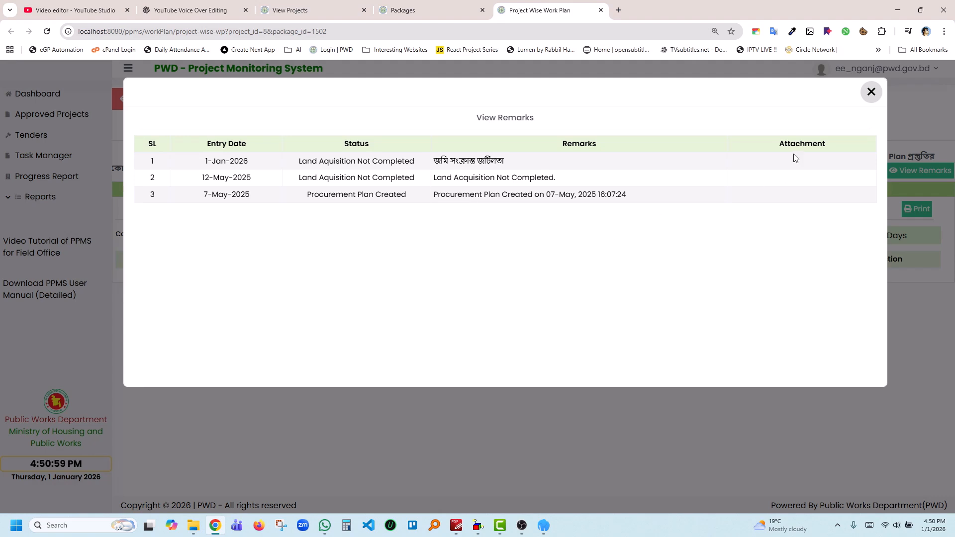
pyautogui.click(869, 100)
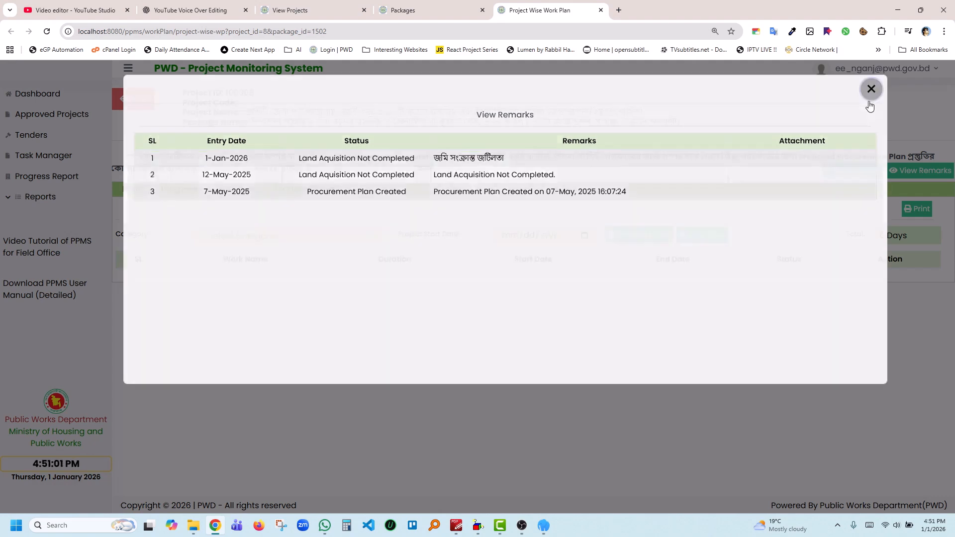
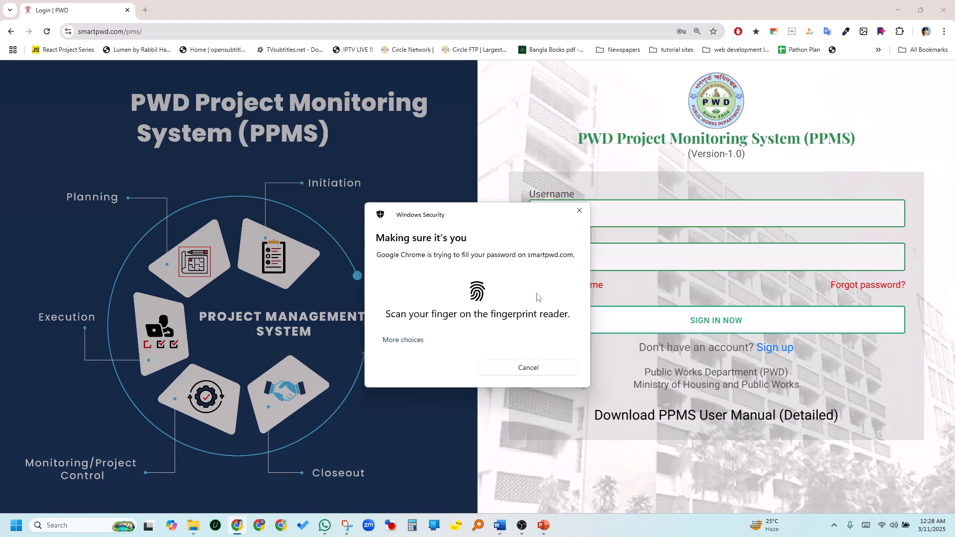
# Step: Sign in to the PPMS site at smartpwd.com and view the packages of the অফিসার্স ক্লাব project (code 224304900)
pyautogui.click(607, 325)
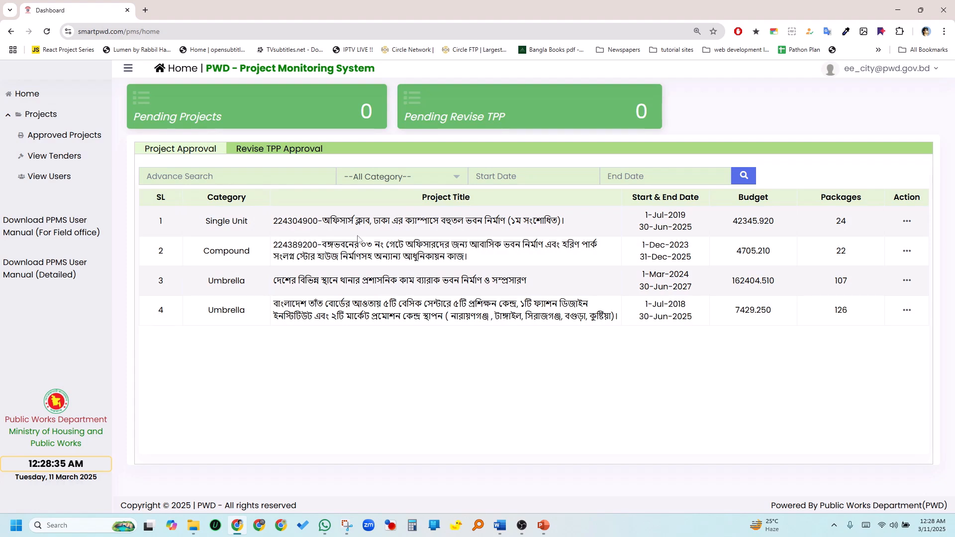
pyautogui.click(906, 225)
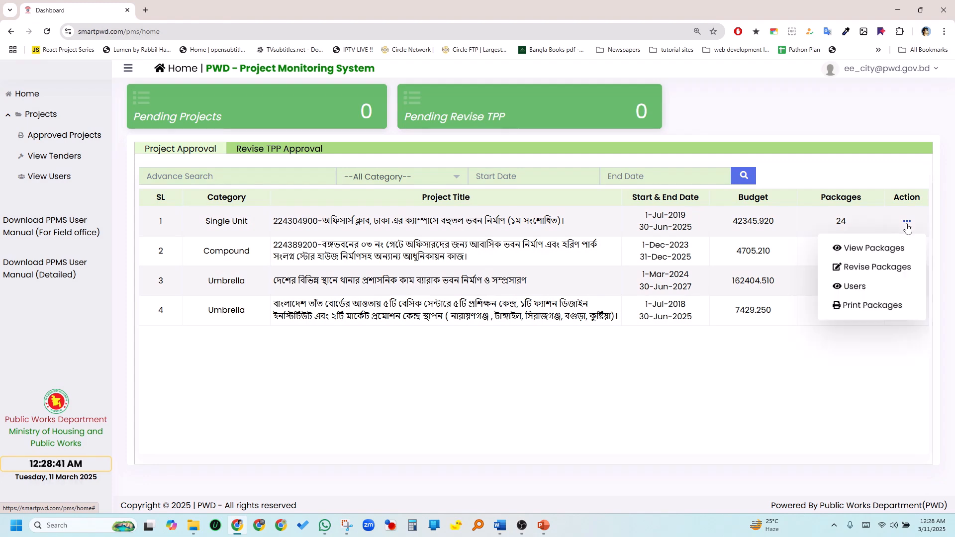
pyautogui.click(875, 246)
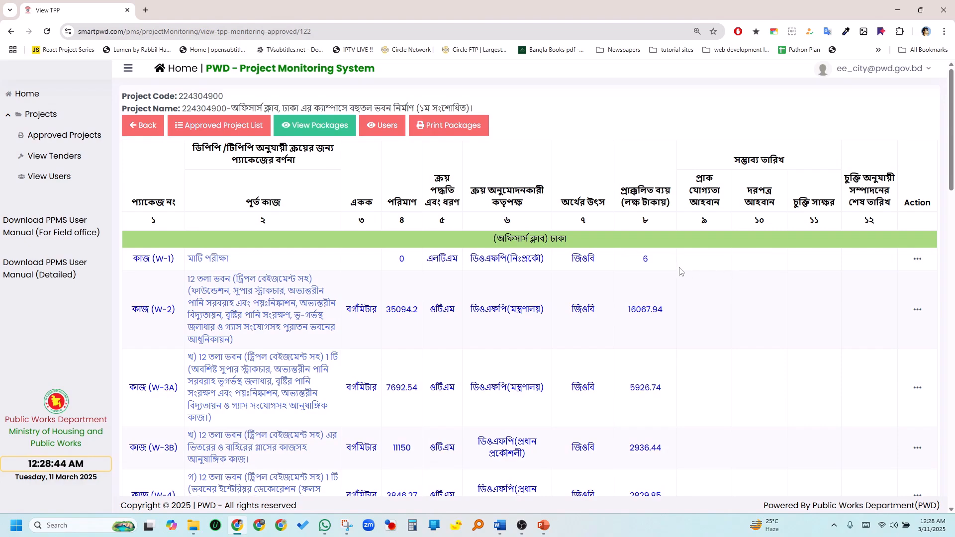
# Step: Examine the project's full works and goods package list, including the packages whose Action cell is marked red
pyautogui.scroll(-15, 680, 271)
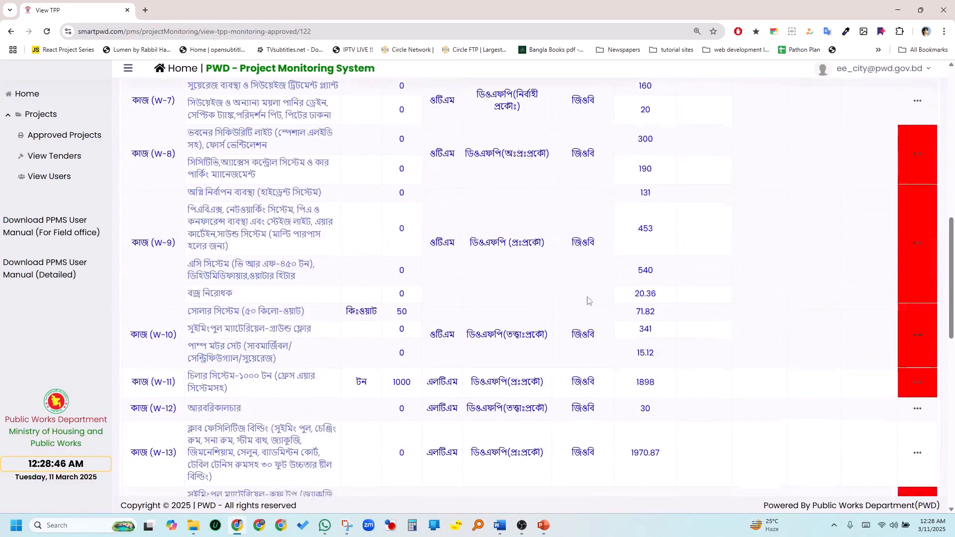
pyautogui.scroll(6, 633, 300)
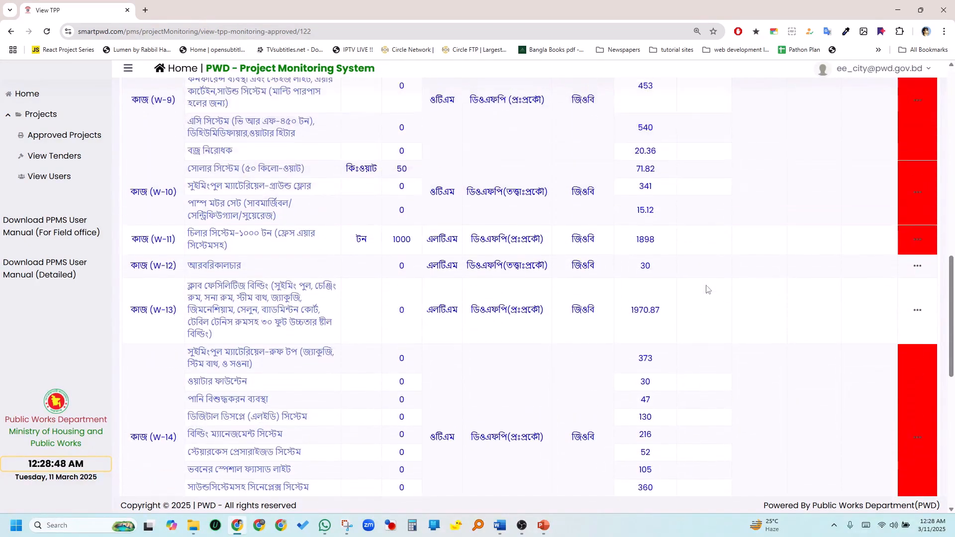
pyautogui.scroll(-8, 919, 213)
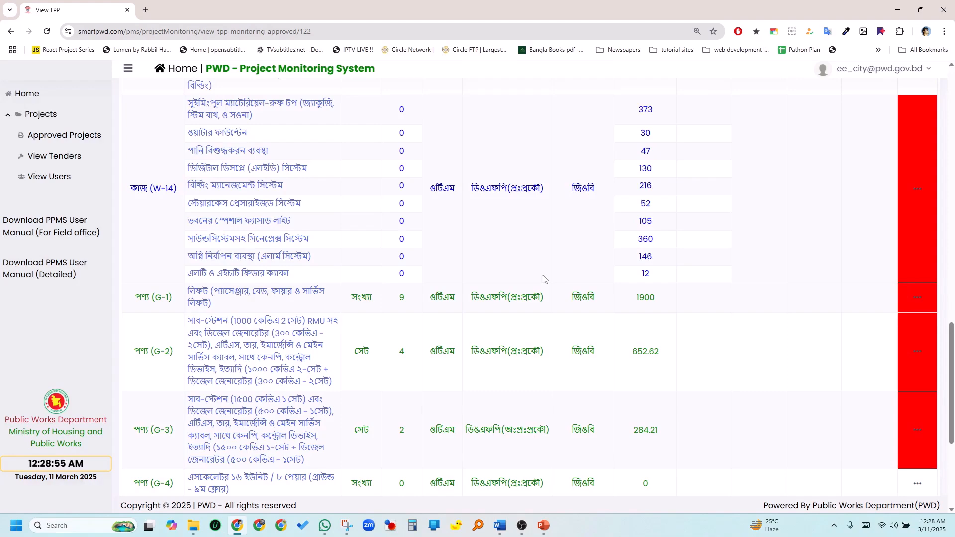
pyautogui.scroll(10, 543, 279)
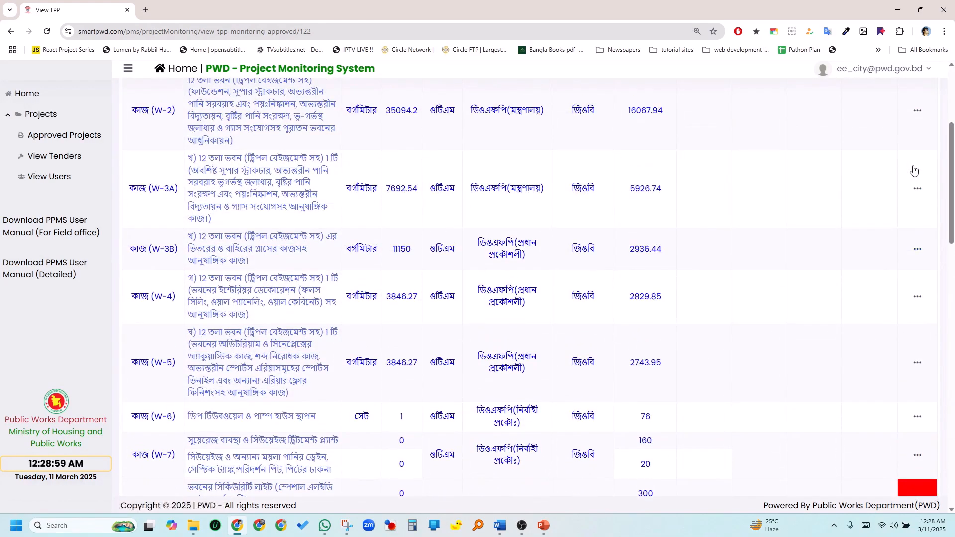
pyautogui.scroll(4, 533, 175)
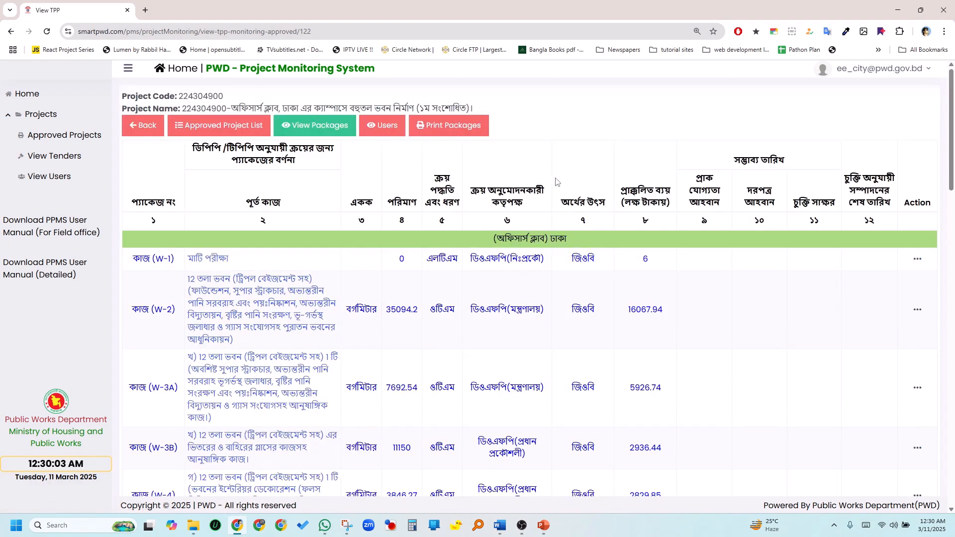
# Step: Open the processing plan of package W-2, the 12-storey building with triple basement, from the project's package list
pyautogui.scroll(-1, 557, 184)
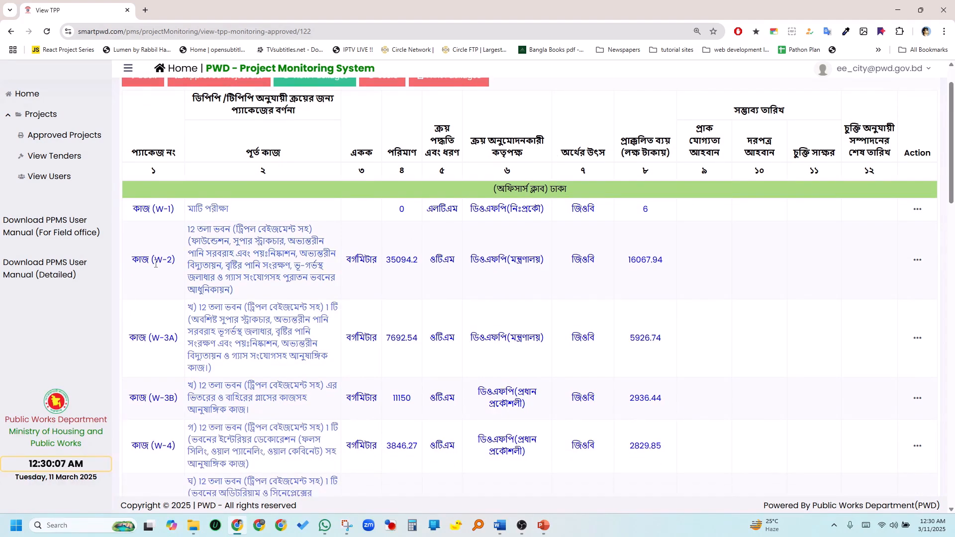
pyautogui.moveTo(156, 265); pyautogui.dragTo(169, 260)
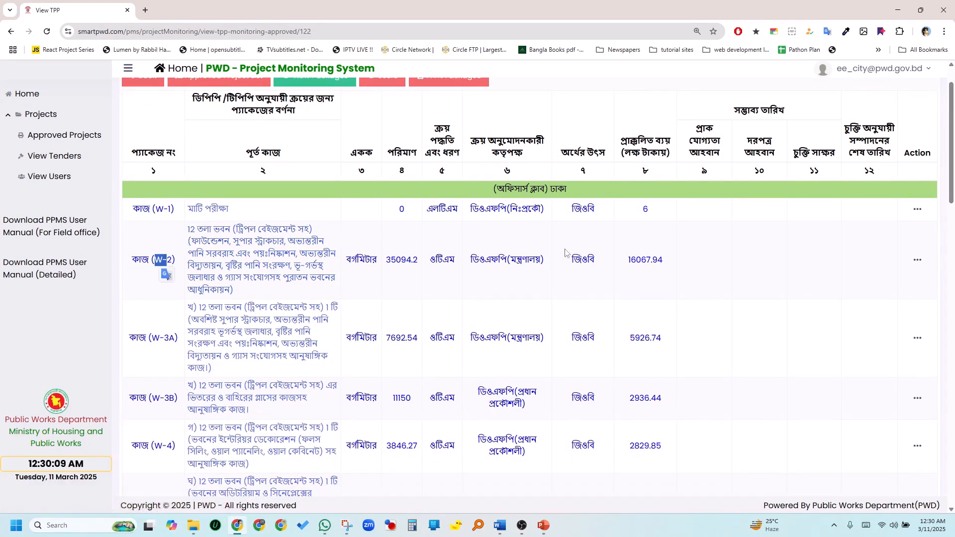
pyautogui.click(807, 257)
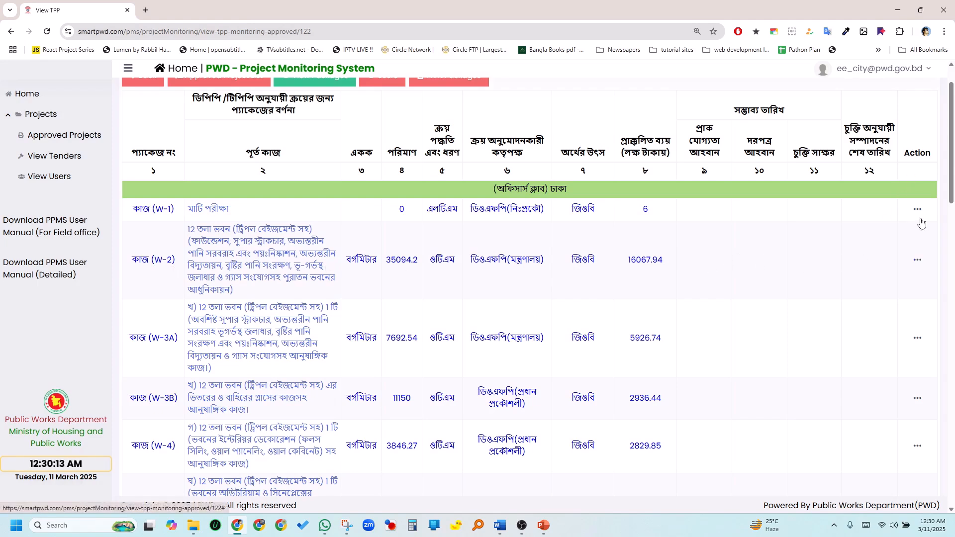
pyautogui.click(918, 262)
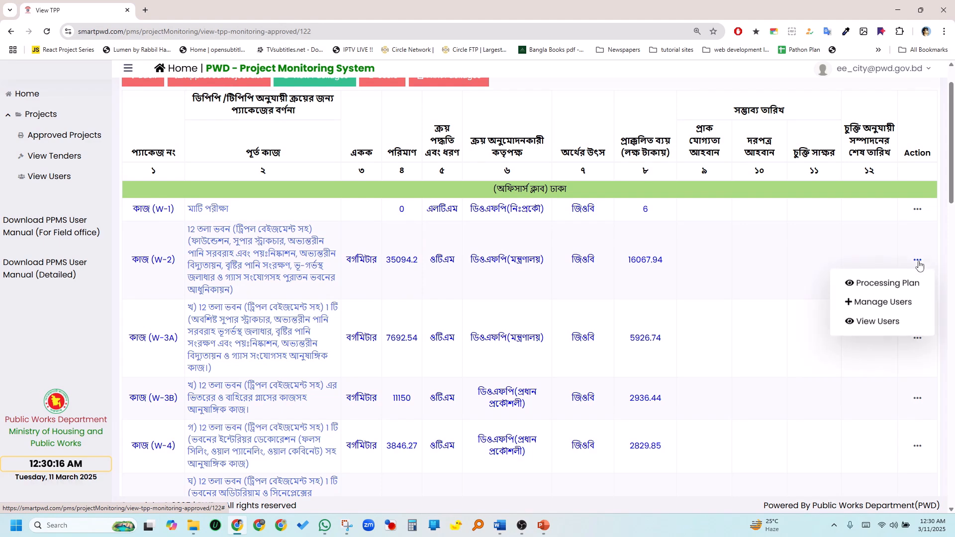
pyautogui.click(882, 283)
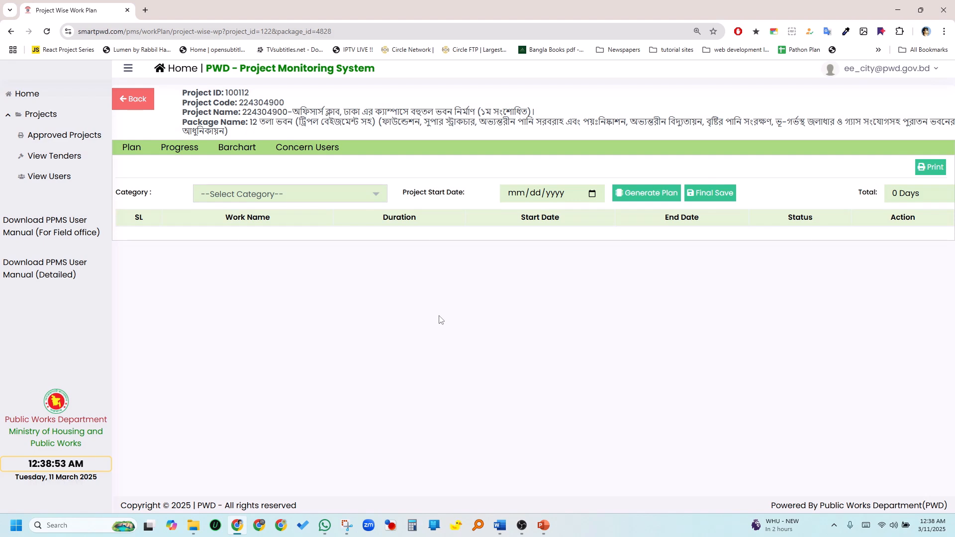
# Step: Review the available plan categories and set the package's category to Processing Plan (Ministry)
pyautogui.click(375, 194)
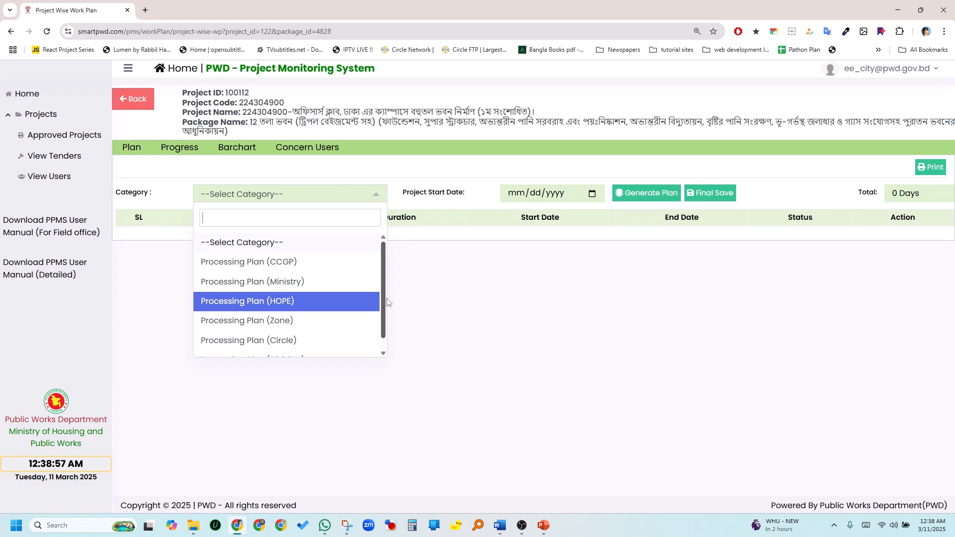
pyautogui.scroll(-1, 384, 294)
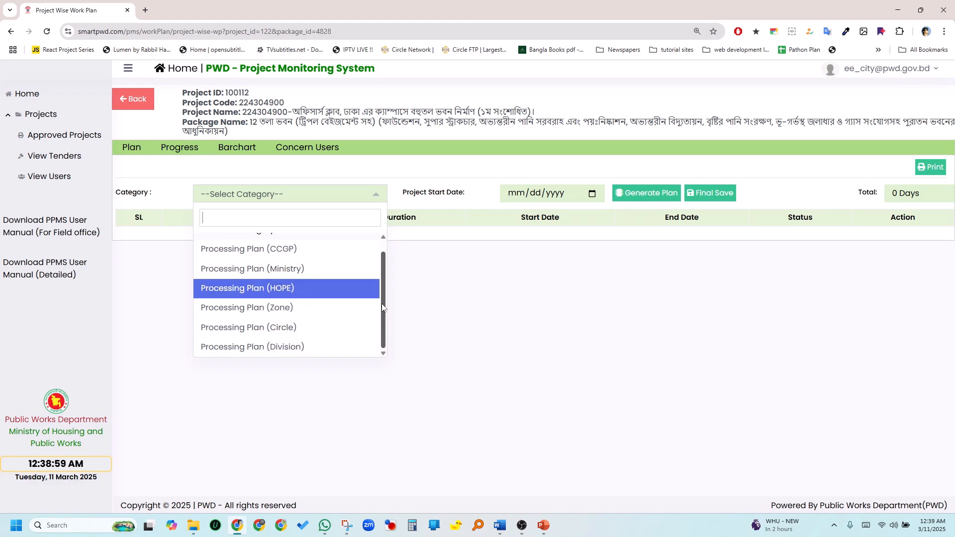
pyautogui.scroll(1, 380, 279)
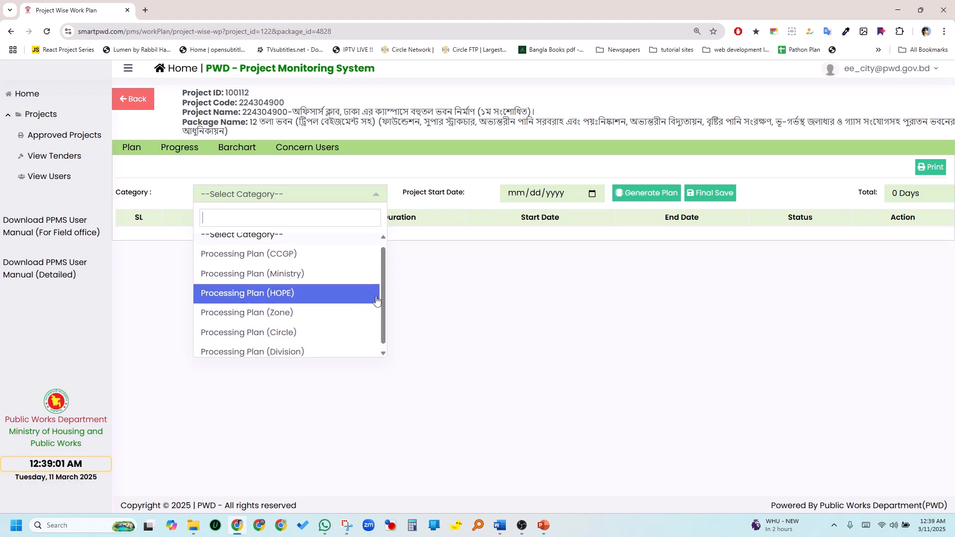
pyautogui.click(280, 279)
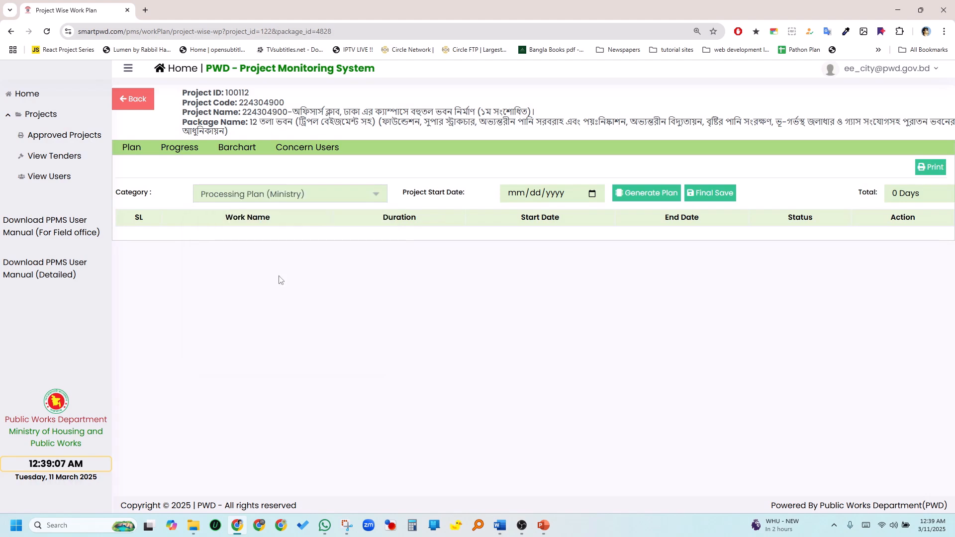
# Step: Set the project start date to 04/15/2020, generate the plan and accept the schedule confirmation
pyautogui.click(593, 198)
pyautogui.click(551, 218)
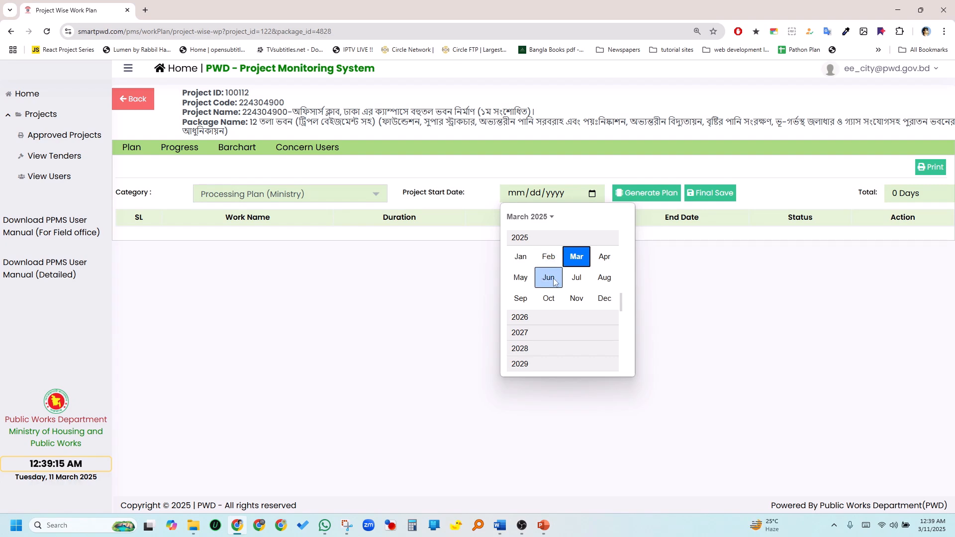
pyautogui.scroll(3, 554, 282)
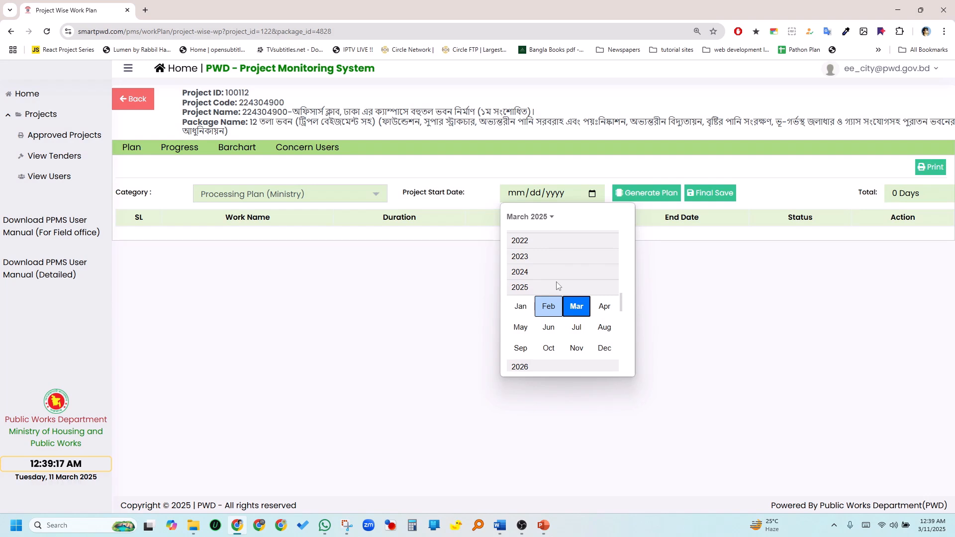
pyautogui.scroll(3, 552, 279)
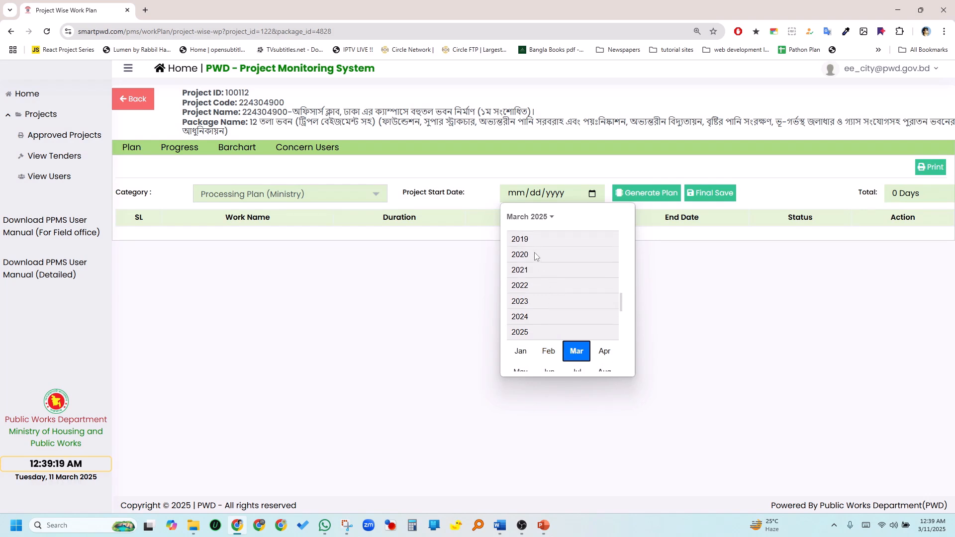
pyautogui.click(535, 255)
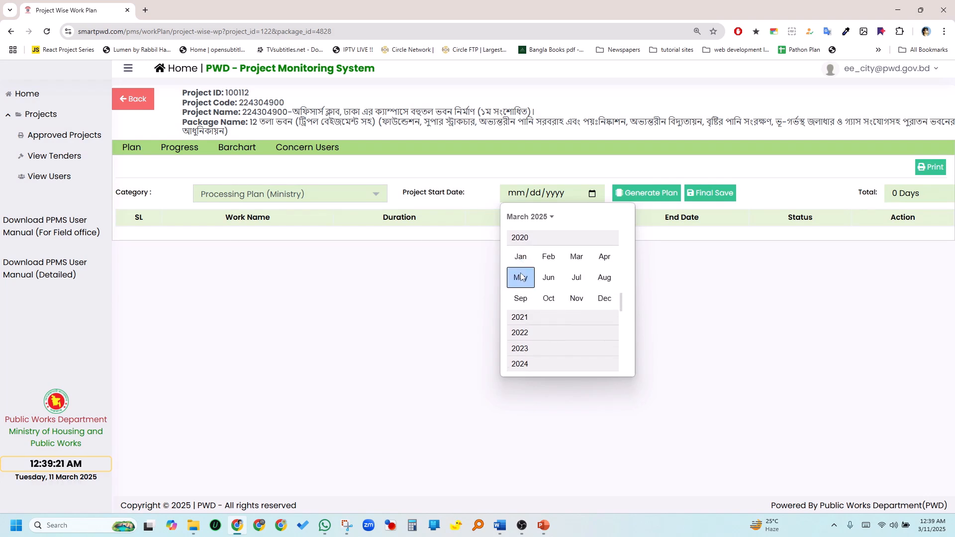
pyautogui.click(604, 257)
pyautogui.click(568, 293)
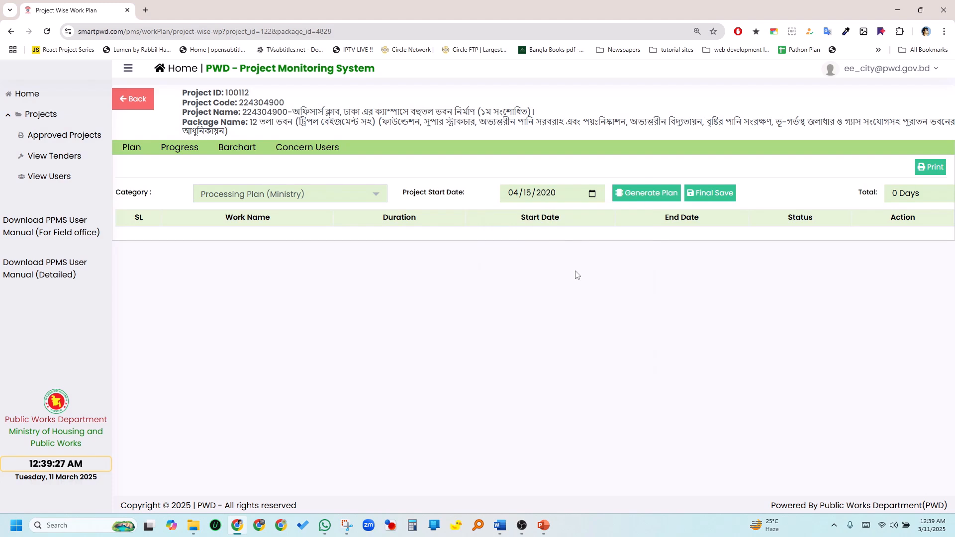
pyautogui.click(639, 193)
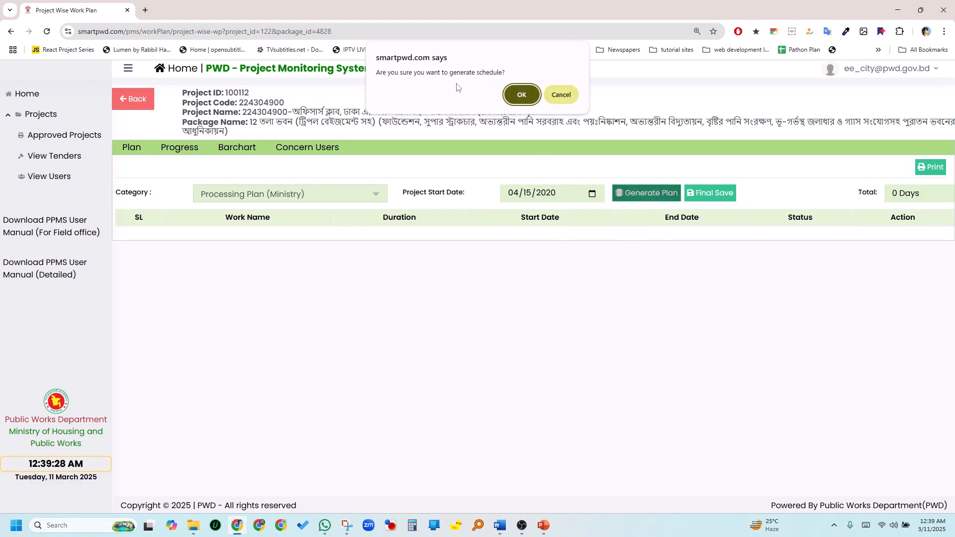
pyautogui.click(520, 94)
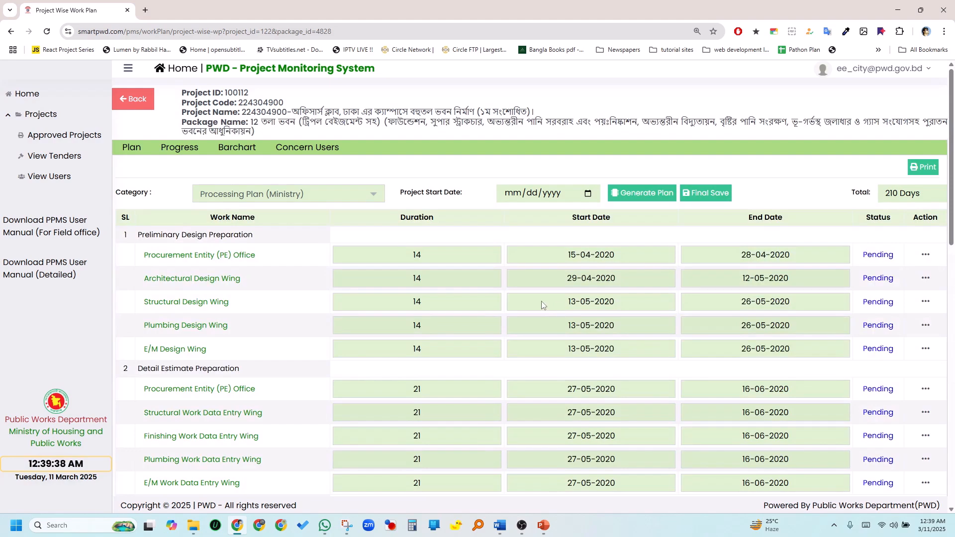
# Step: Examine the generated schedule from Preliminary Design Preparation to Commencement Date, focusing on the offices and design wings under preliminary design
pyautogui.scroll(-15, 436, 307)
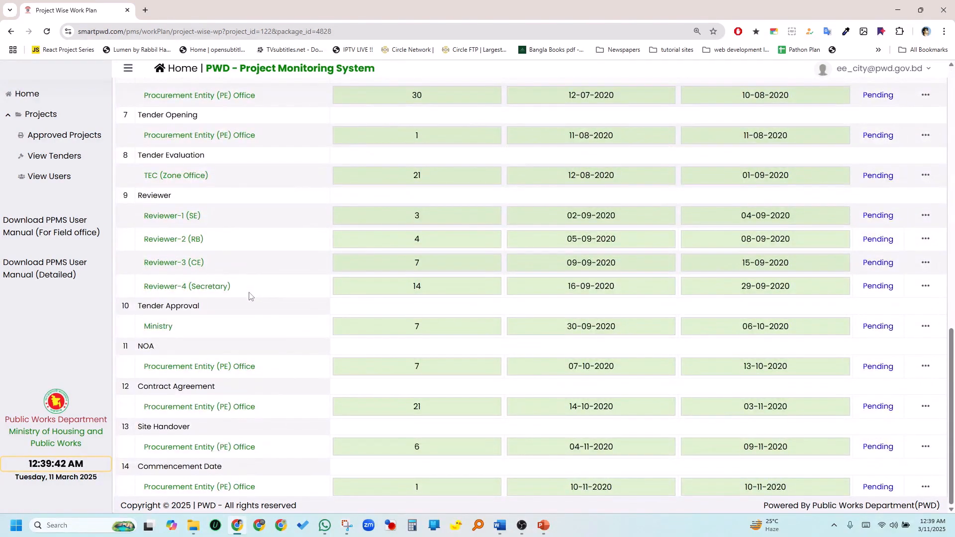
pyautogui.scroll(15, 351, 305)
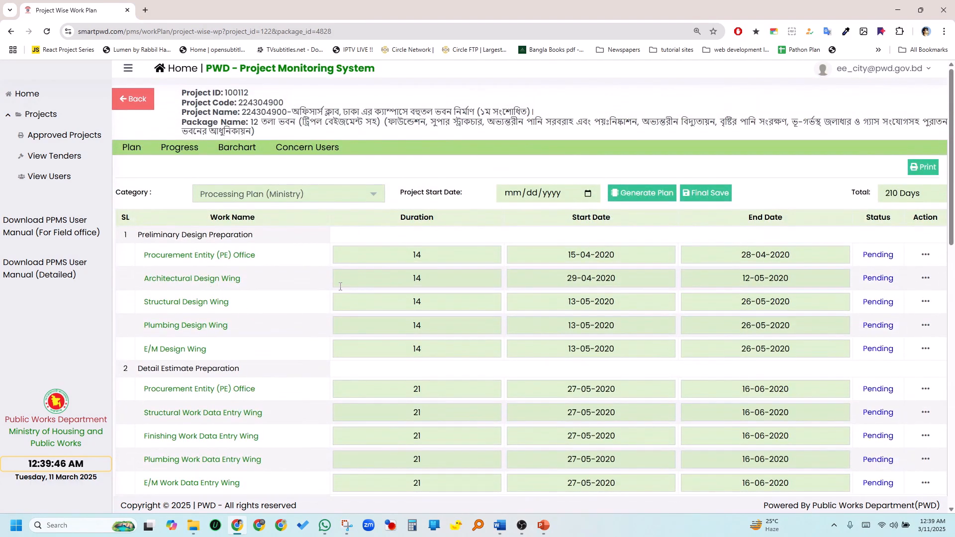
pyautogui.scroll(1, 340, 286)
pyautogui.scroll(-1, 182, 232)
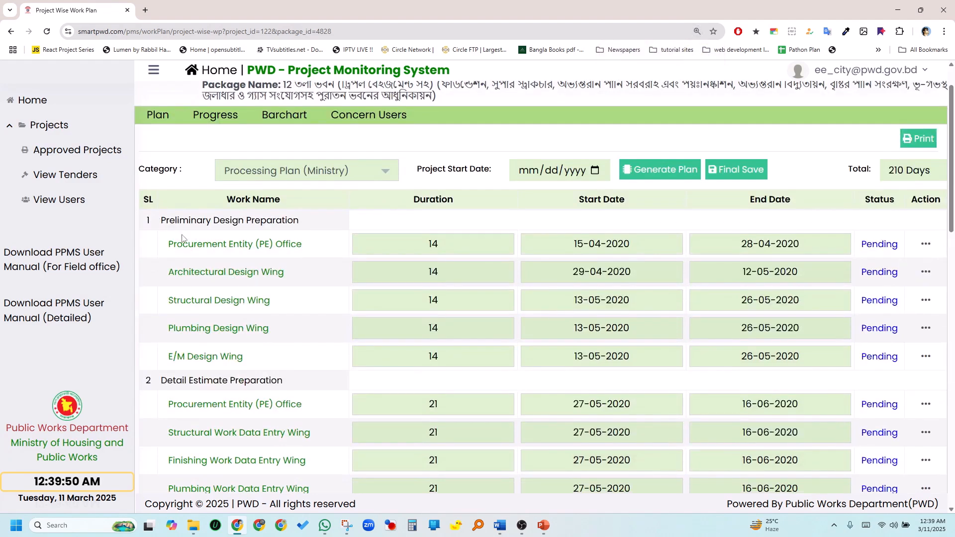
pyautogui.moveTo(163, 221); pyautogui.dragTo(293, 222)
pyautogui.click(243, 245)
pyautogui.doubleClick(243, 245)
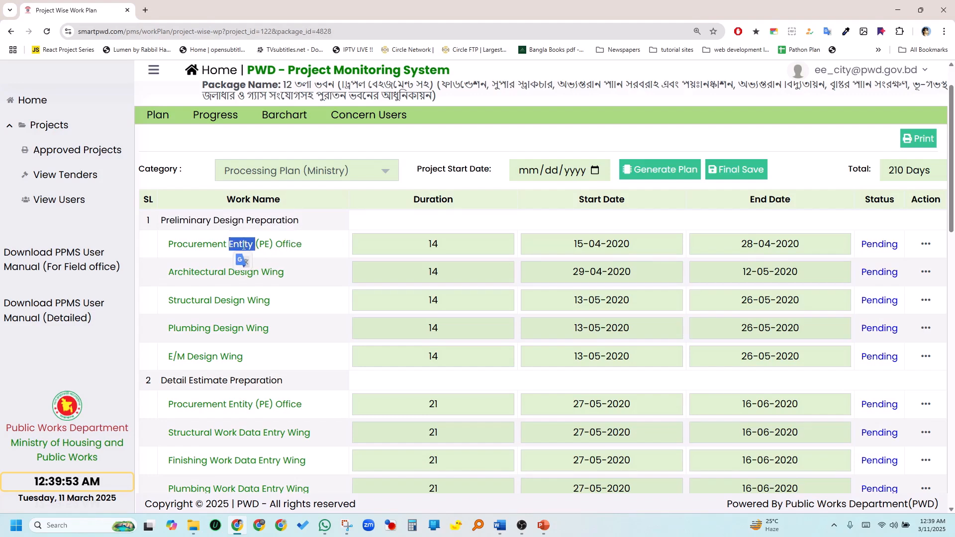
pyautogui.doubleClick(205, 245)
pyautogui.click(268, 245)
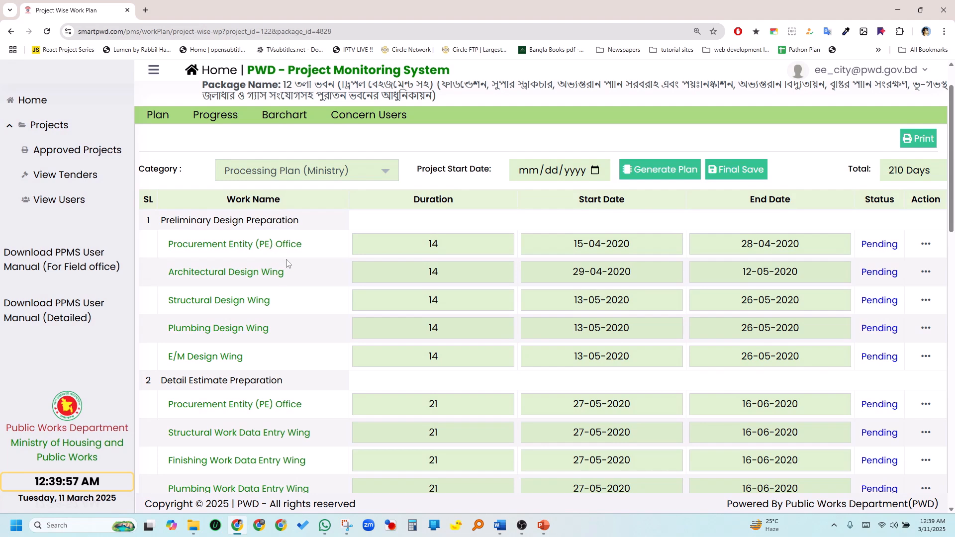
pyautogui.moveTo(170, 271); pyautogui.dragTo(287, 276)
pyautogui.click(252, 281)
pyautogui.scroll(-1, 214, 273)
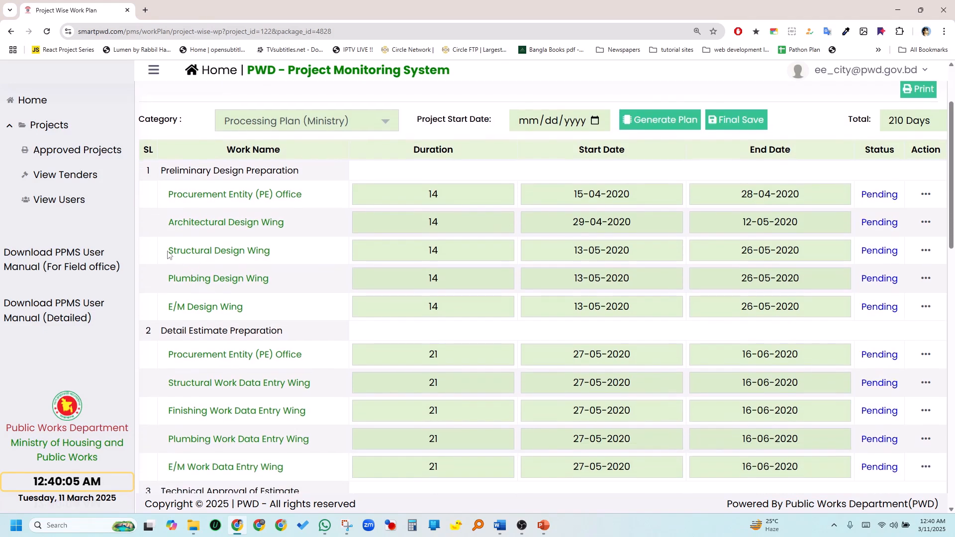
pyautogui.moveTo(168, 254); pyautogui.dragTo(267, 252)
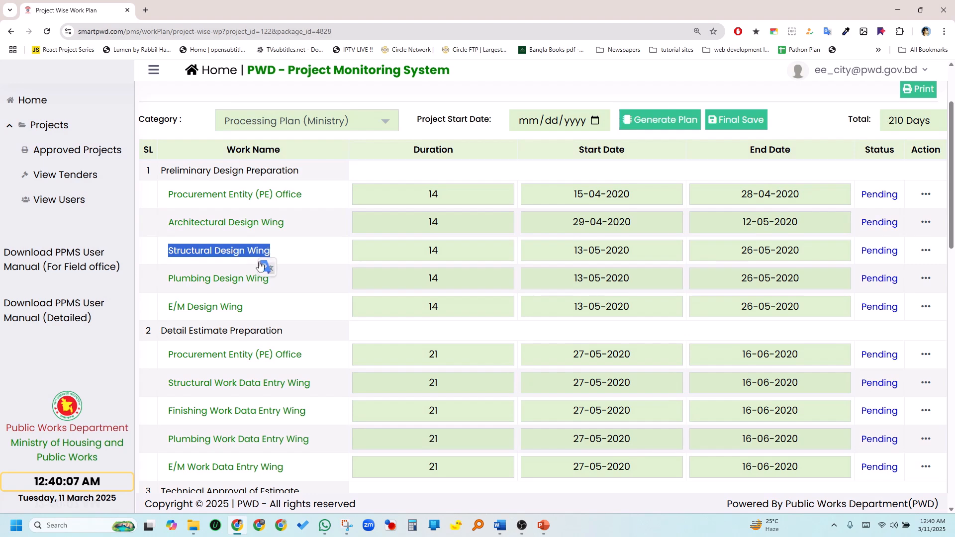
pyautogui.click(181, 278)
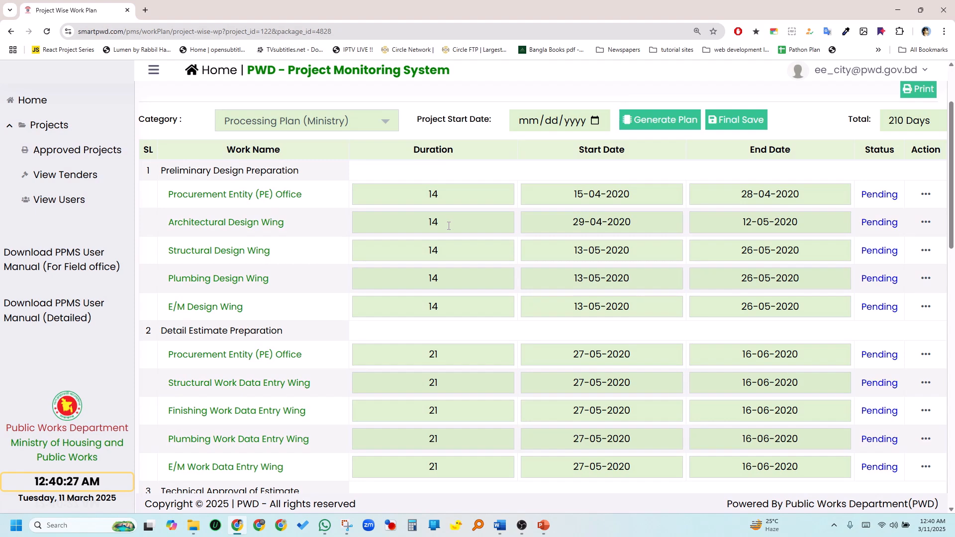
# Step: Set the duration of the Architectural Design Wing under Preliminary Design Preparation to 30 days
pyautogui.press('BackSpace')
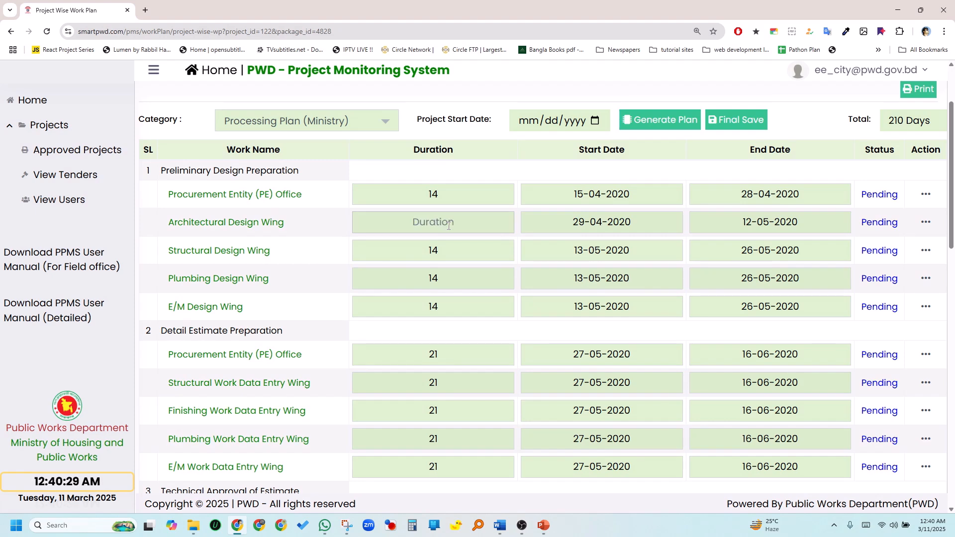
pyautogui.write('30')
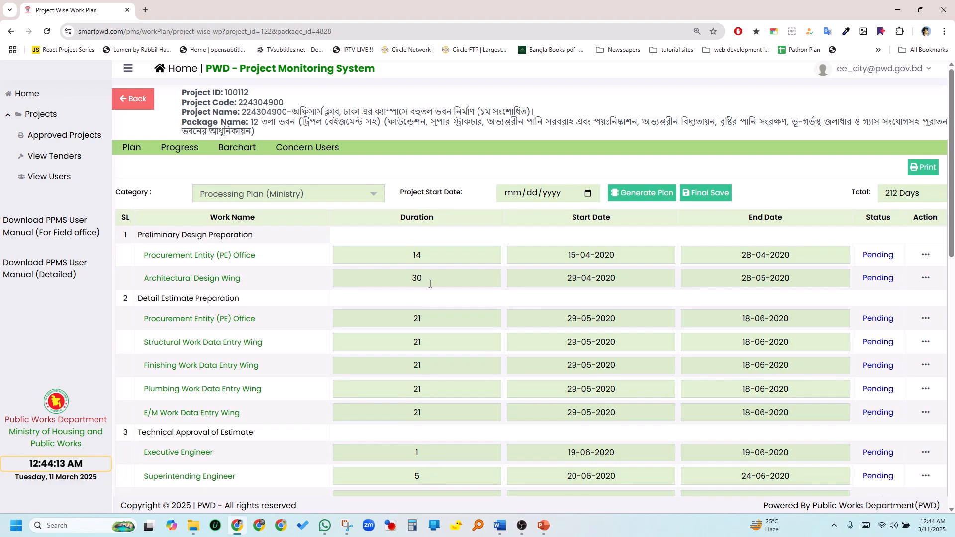
# Step: Review the work stages, durations and dates of the revised plan, from preliminary design and detail estimate through technical approval, tendering and reviewers
pyautogui.scroll(-8, 430, 284)
pyautogui.scroll(8, 386, 286)
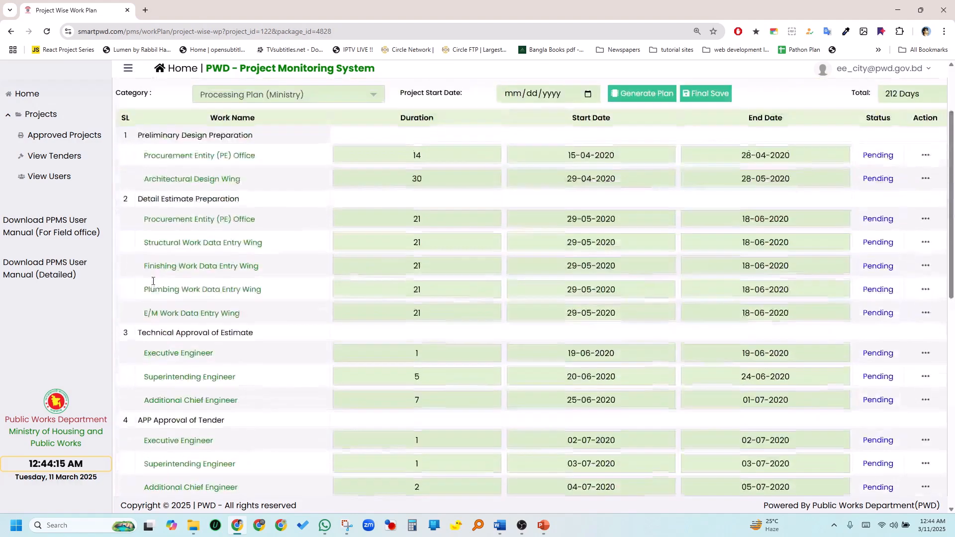
pyautogui.moveTo(168, 235); pyautogui.dragTo(239, 235)
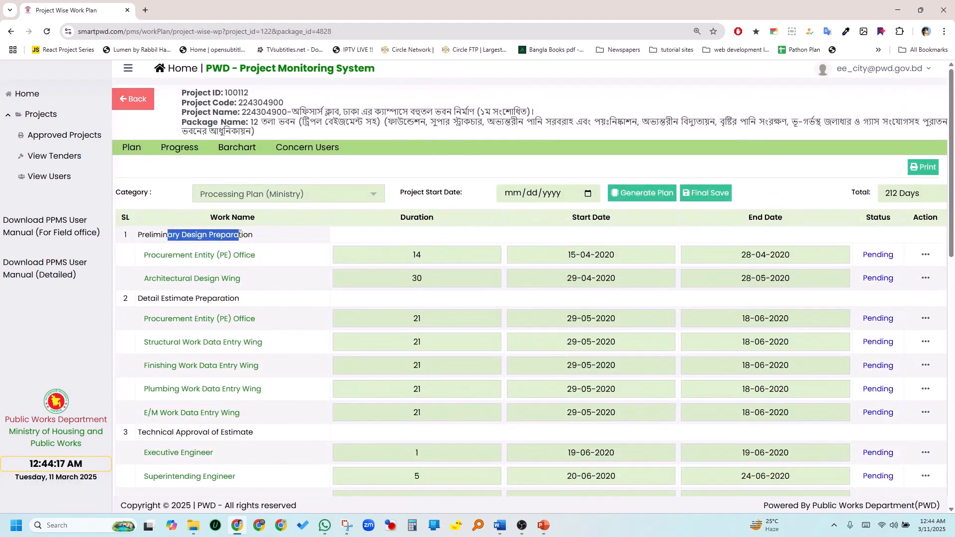
pyautogui.click(262, 239)
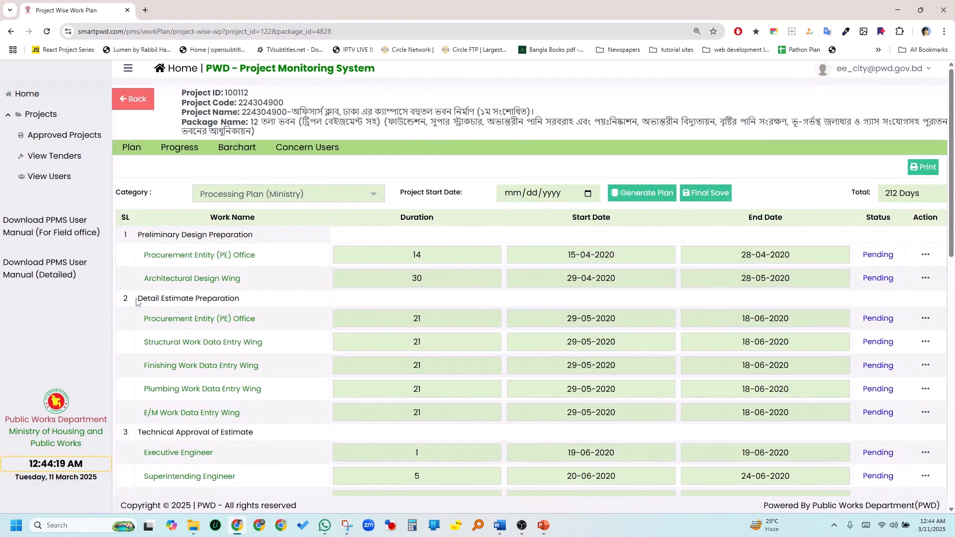
pyautogui.moveTo(138, 300); pyautogui.dragTo(224, 299)
pyautogui.scroll(-3, 219, 311)
pyautogui.moveTo(138, 283); pyautogui.dragTo(257, 289)
pyautogui.click(224, 305)
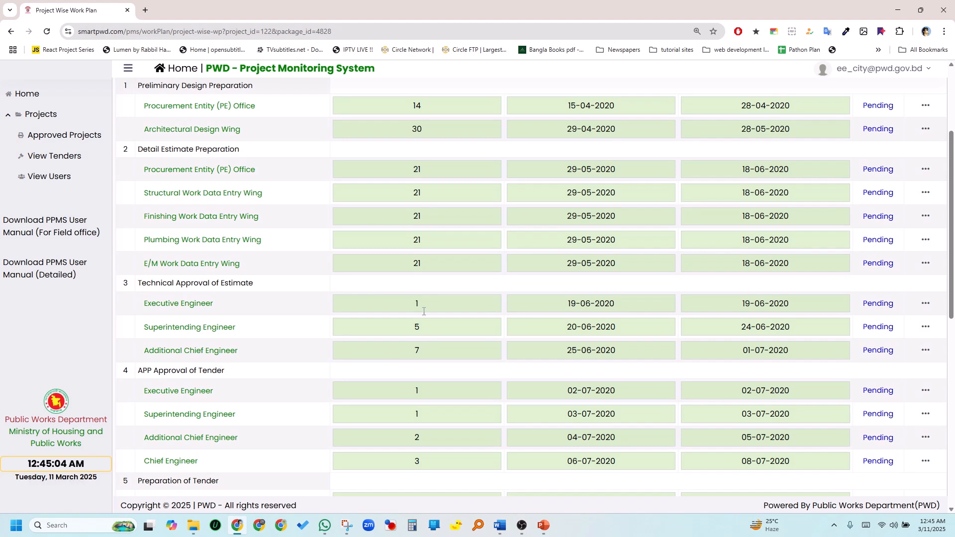
pyautogui.scroll(-2, 418, 354)
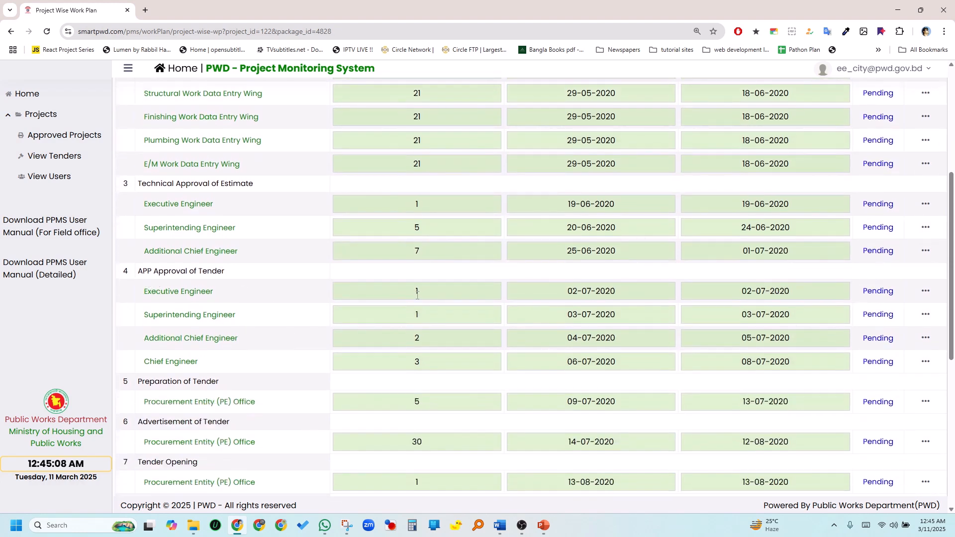
pyautogui.scroll(-3, 367, 377)
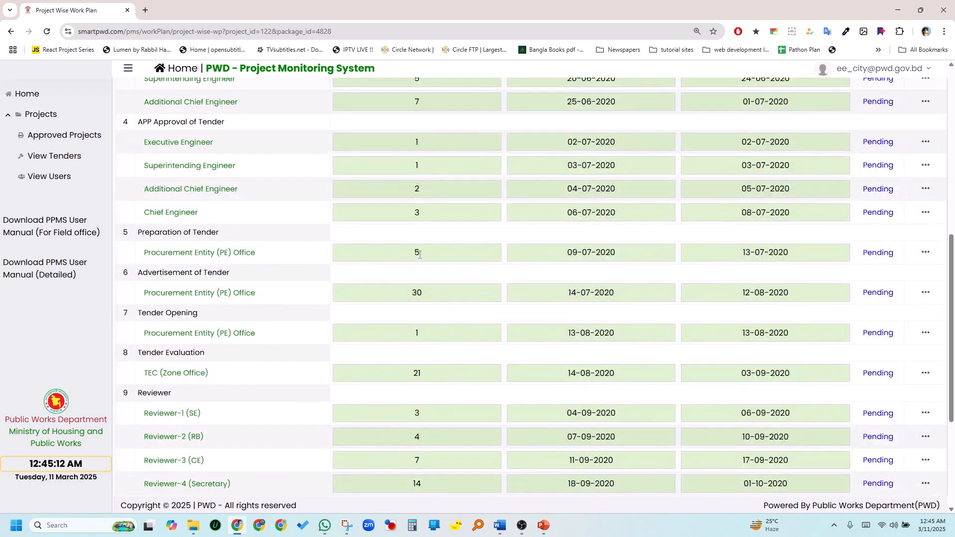
pyautogui.scroll(-4, 203, 286)
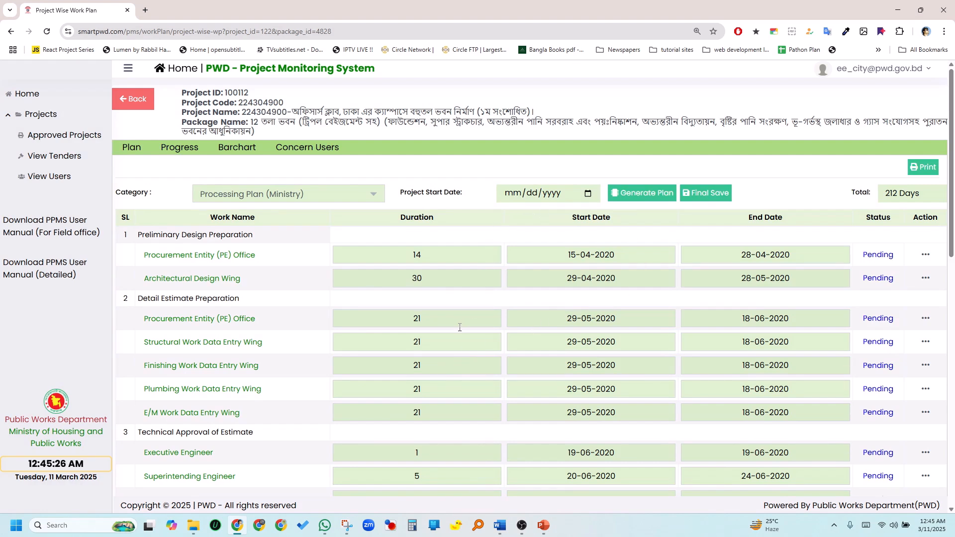
# Step: Final-save the package's processing plan and accept the save schedule confirmation
pyautogui.click(711, 197)
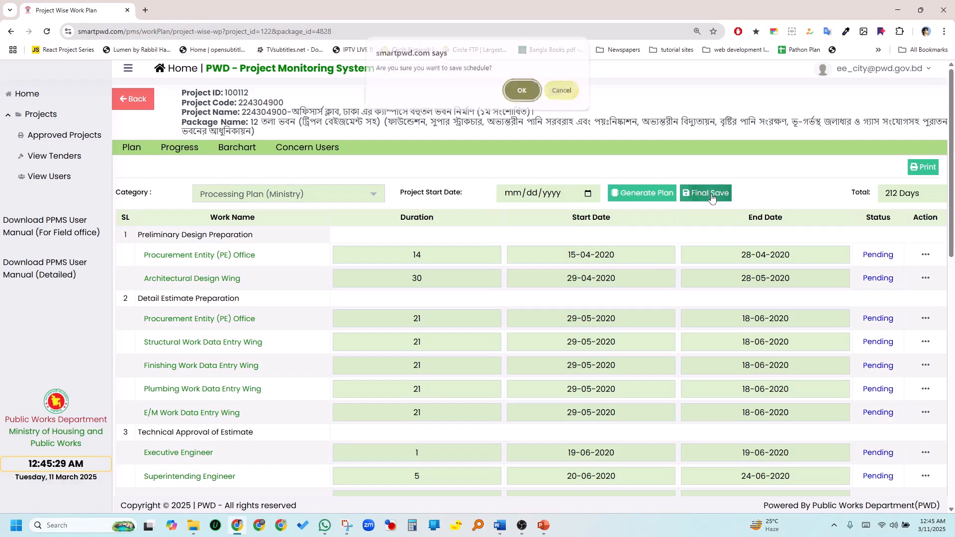
pyautogui.click(520, 94)
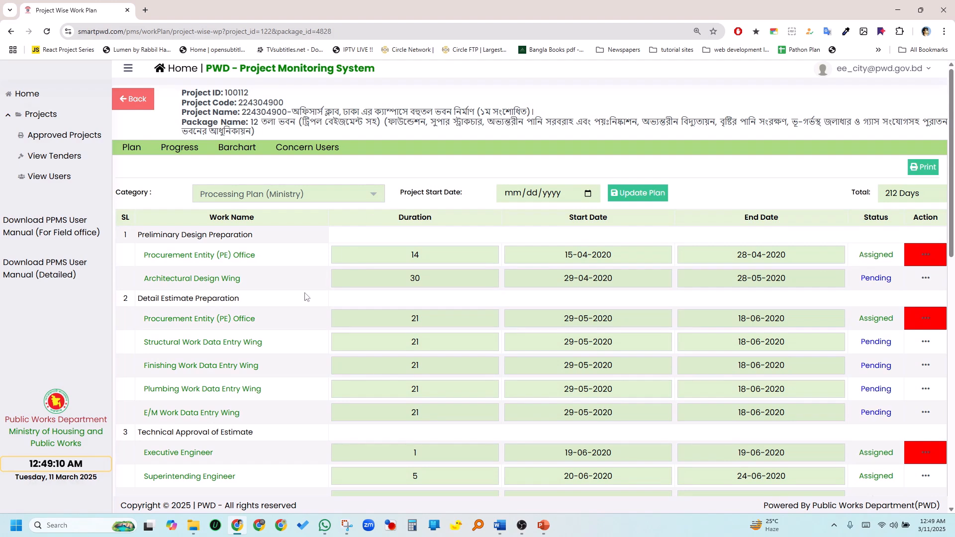
# Step: Open the concern user assignment for the Structural Work Data Entry Wing under Detail Estimate Preparation
pyautogui.scroll(-1, 310, 302)
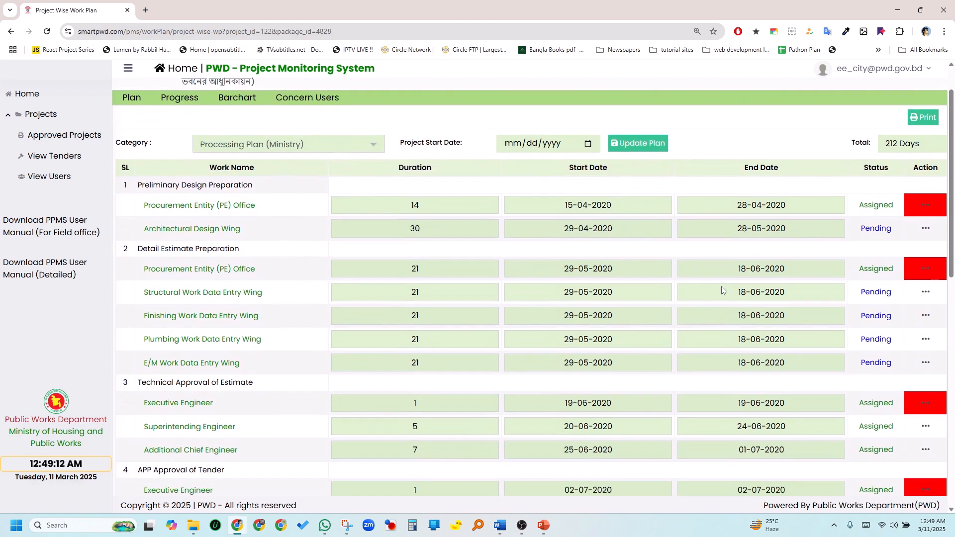
pyautogui.scroll(1, 887, 270)
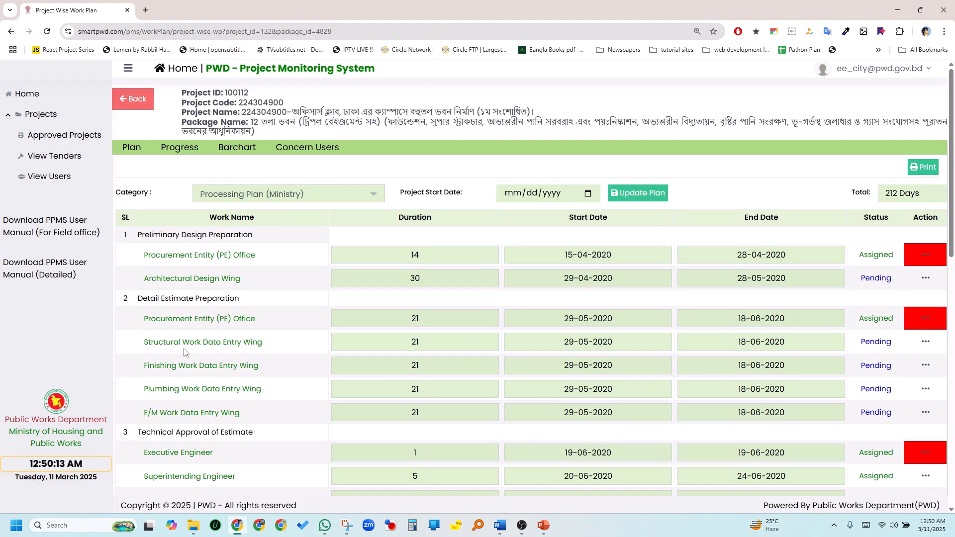
pyautogui.click(925, 343)
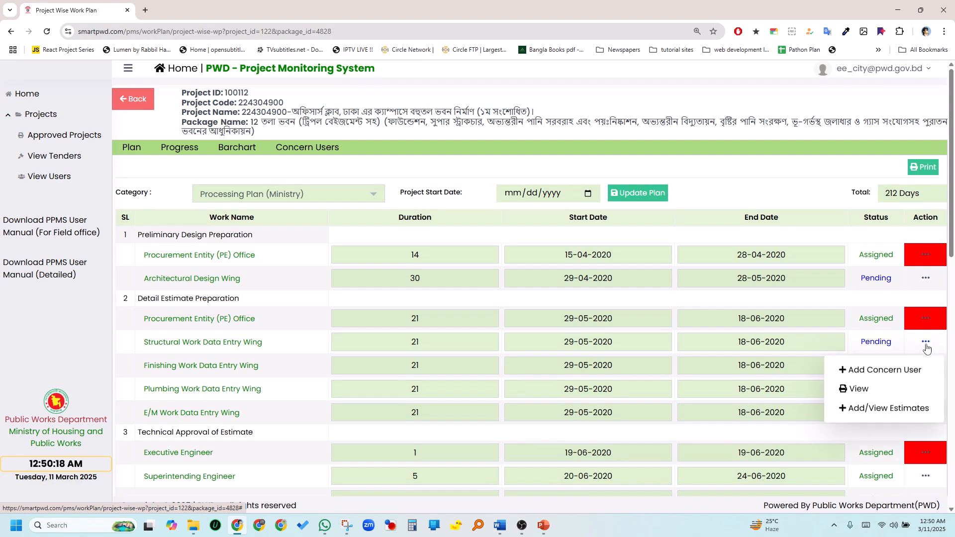
pyautogui.click(875, 368)
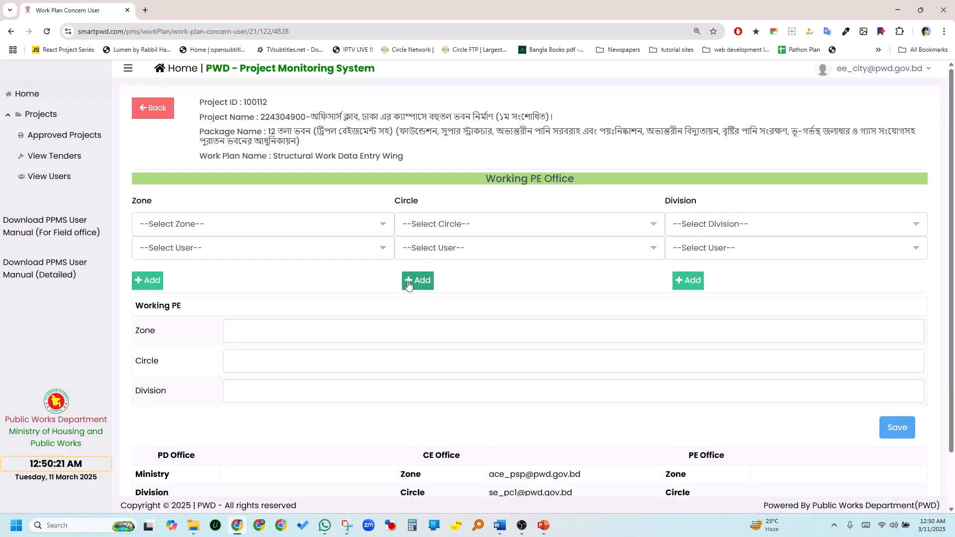
# Step: Choose zone Additional Chief Engr P & SP, circle PWD Design Circle-1, Dhaka, and division PWD Design Division-1, Dhaka for the working PE office
pyautogui.click(234, 229)
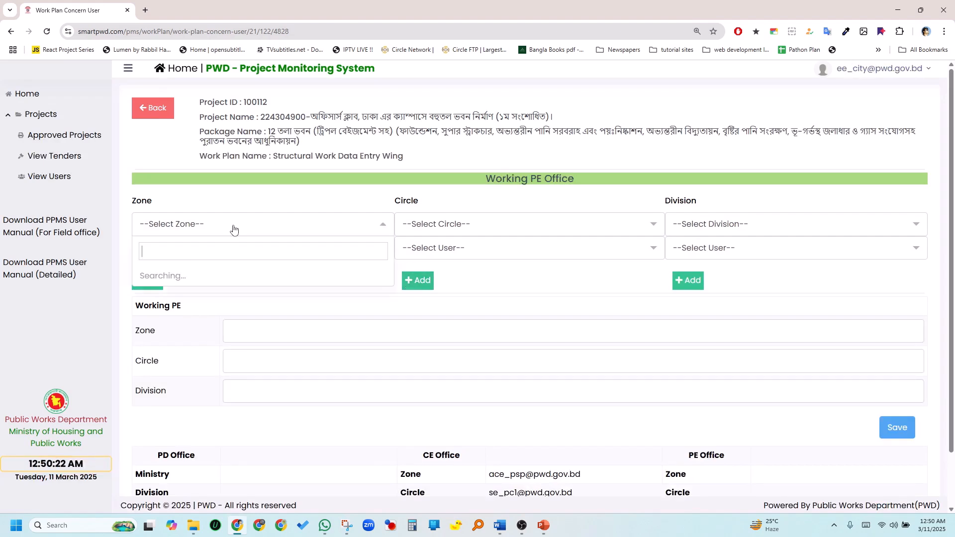
pyautogui.scroll(-2, 269, 366)
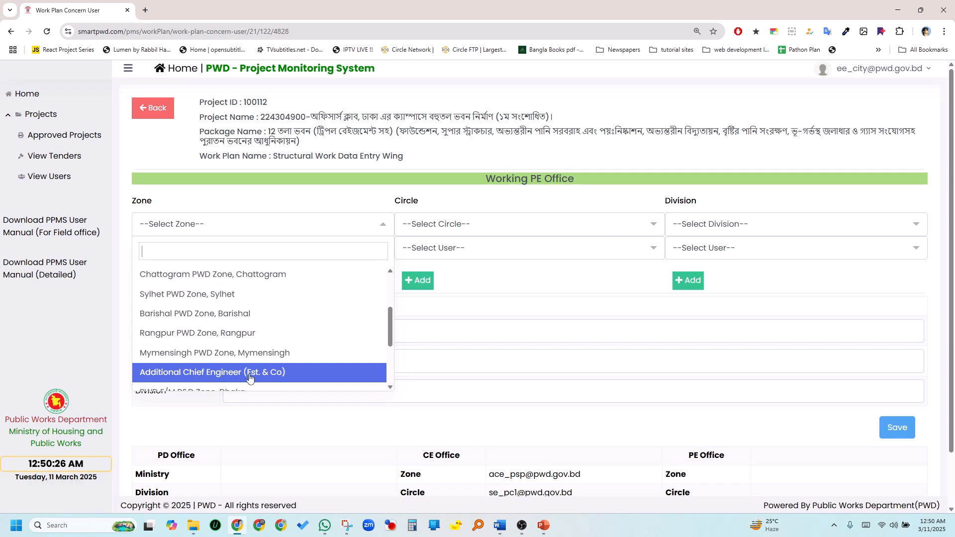
pyautogui.scroll(-1, 255, 377)
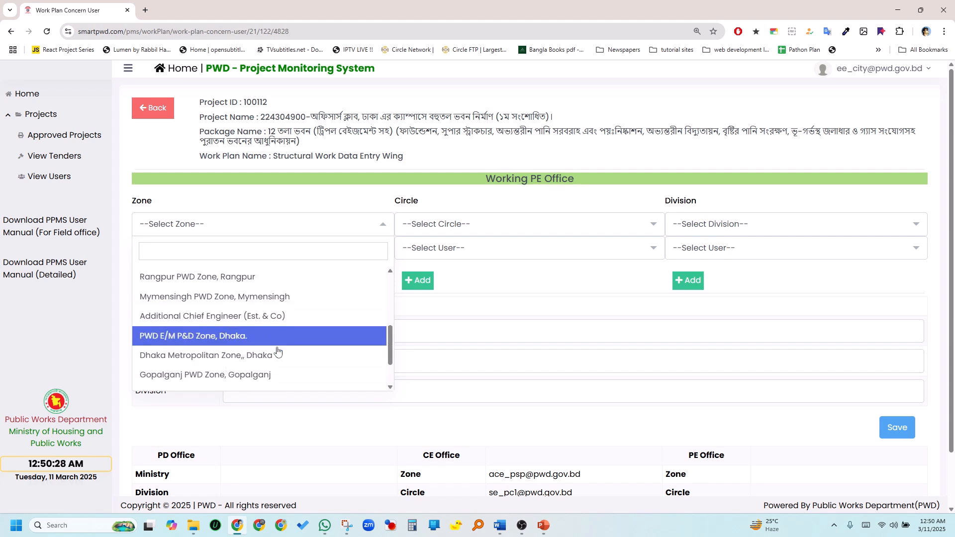
pyautogui.scroll(-1, 298, 361)
pyautogui.click(238, 342)
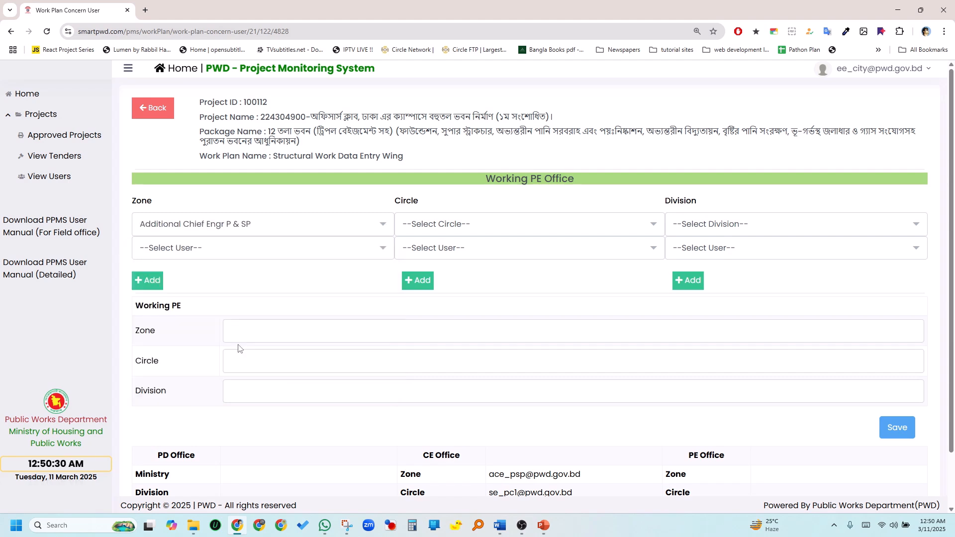
pyautogui.click(458, 228)
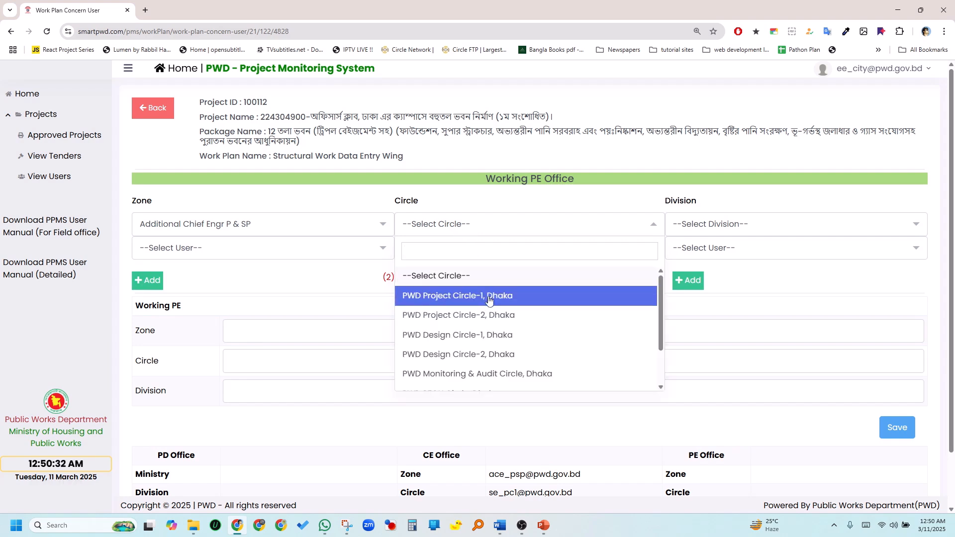
pyautogui.click(490, 332)
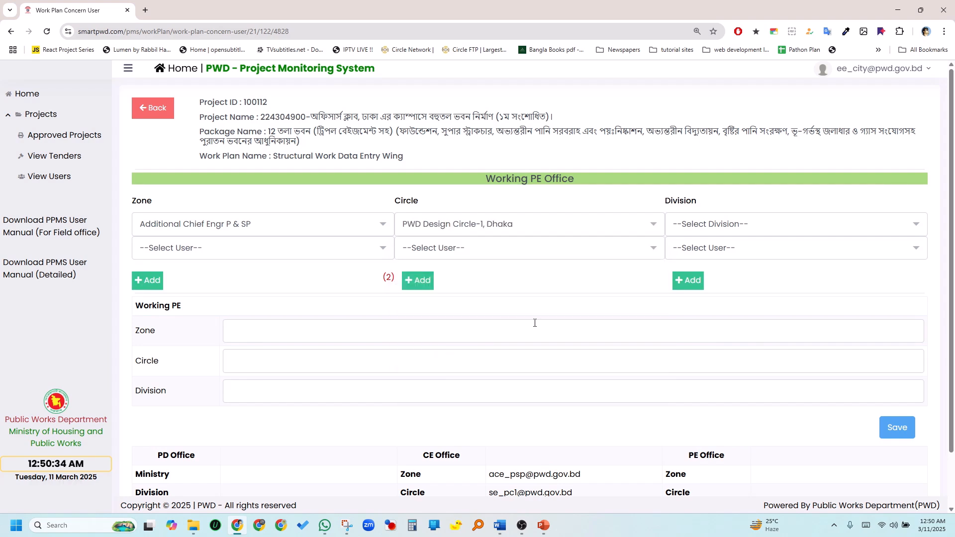
pyautogui.click(743, 229)
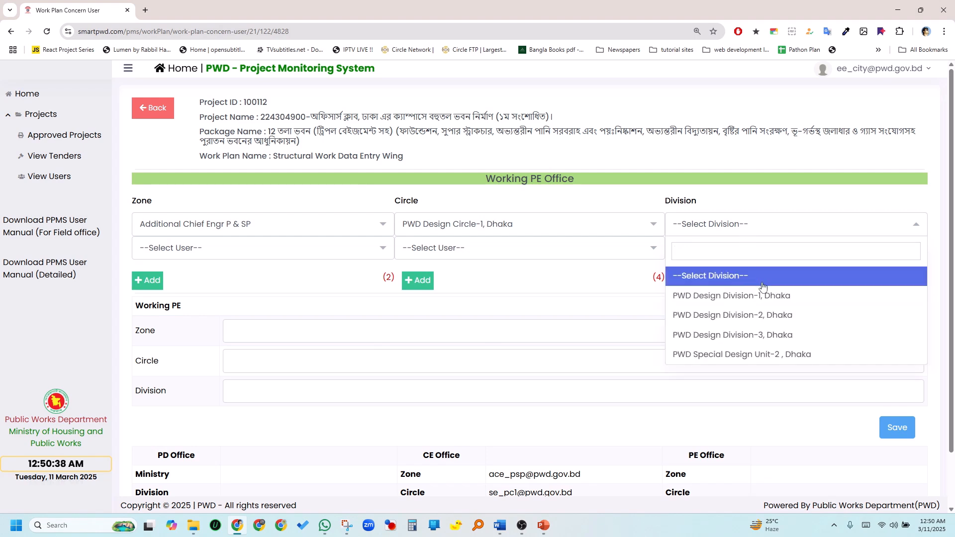
pyautogui.click(757, 297)
# Step: Add the design division's executive engineer account to the Working PE division users and save the assignment
pyautogui.click(738, 249)
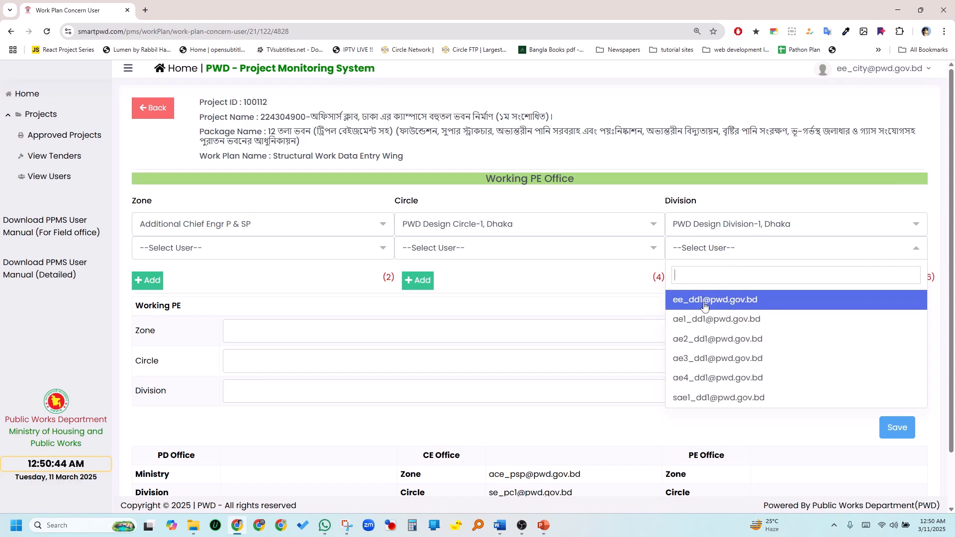
pyautogui.click(701, 302)
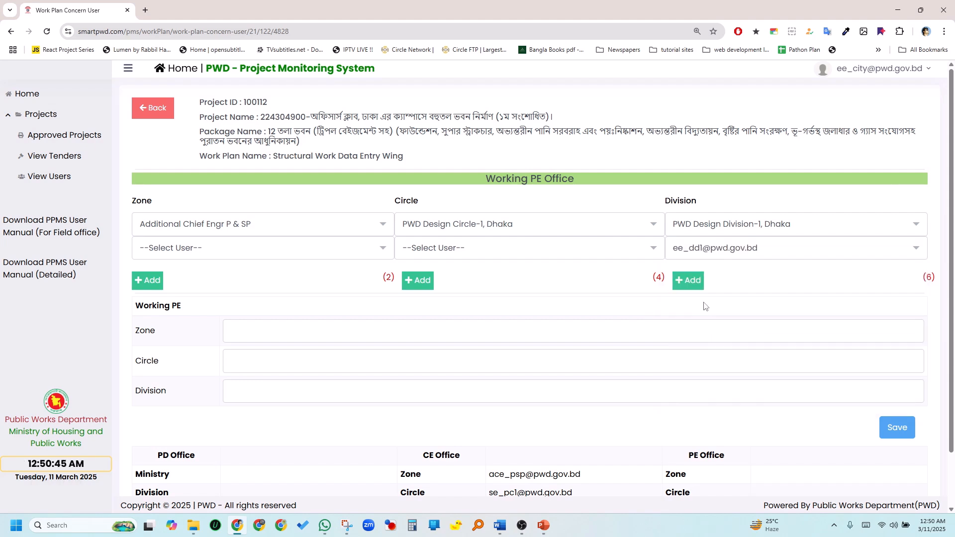
pyautogui.click(686, 281)
pyautogui.scroll(-2, 286, 398)
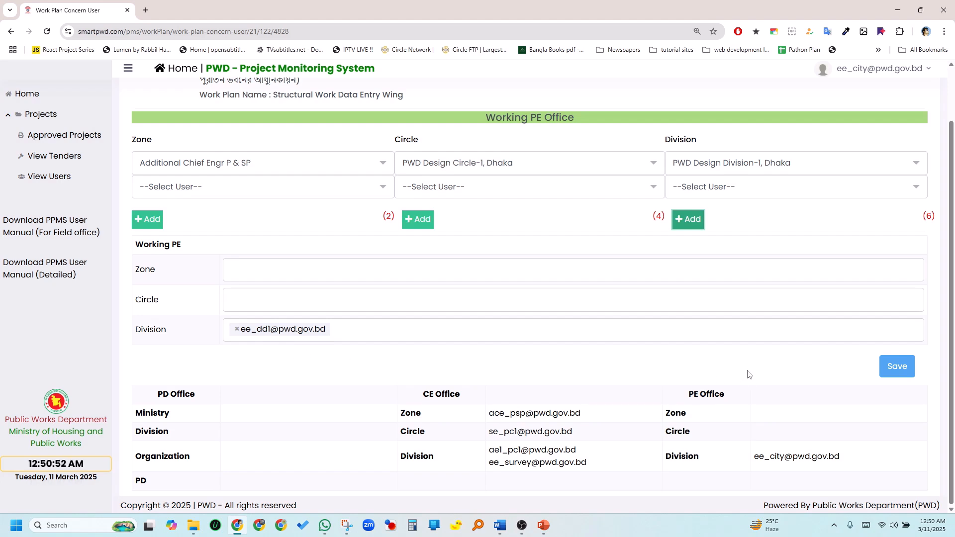
pyautogui.click(891, 374)
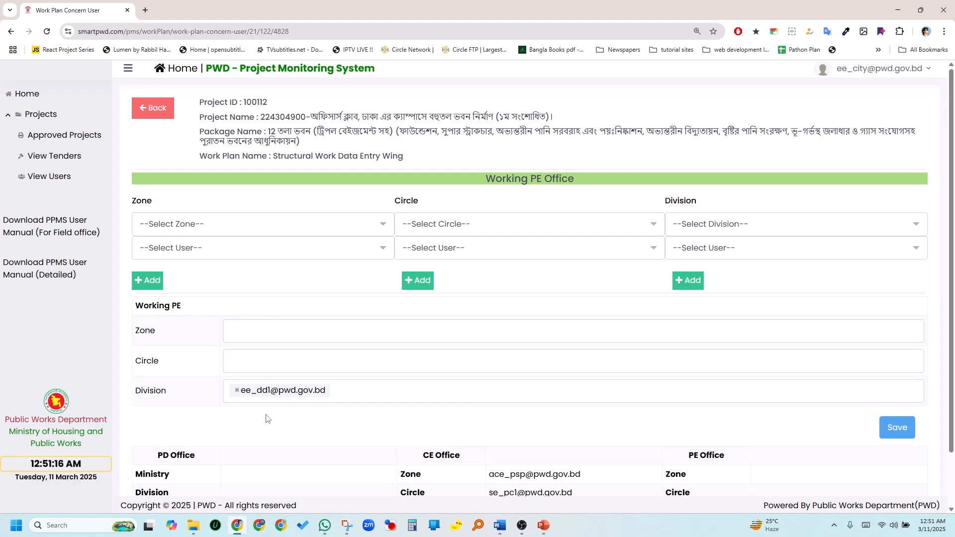
# Step: Reopen the processing plan of package W-2 in project 100112 and check the Structural Work Data Entry Wing's status
pyautogui.click(153, 108)
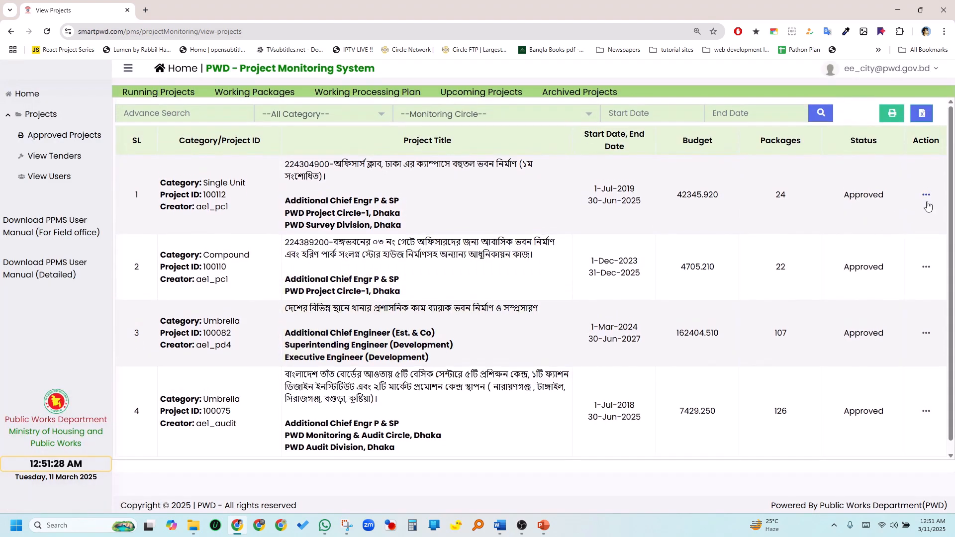
pyautogui.click(926, 194)
pyautogui.click(893, 219)
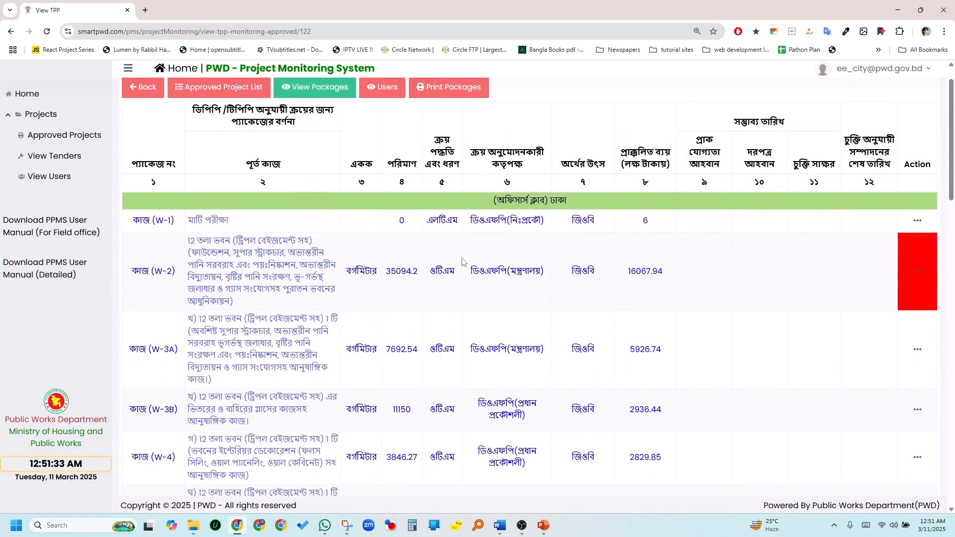
pyautogui.scroll(-1, 462, 261)
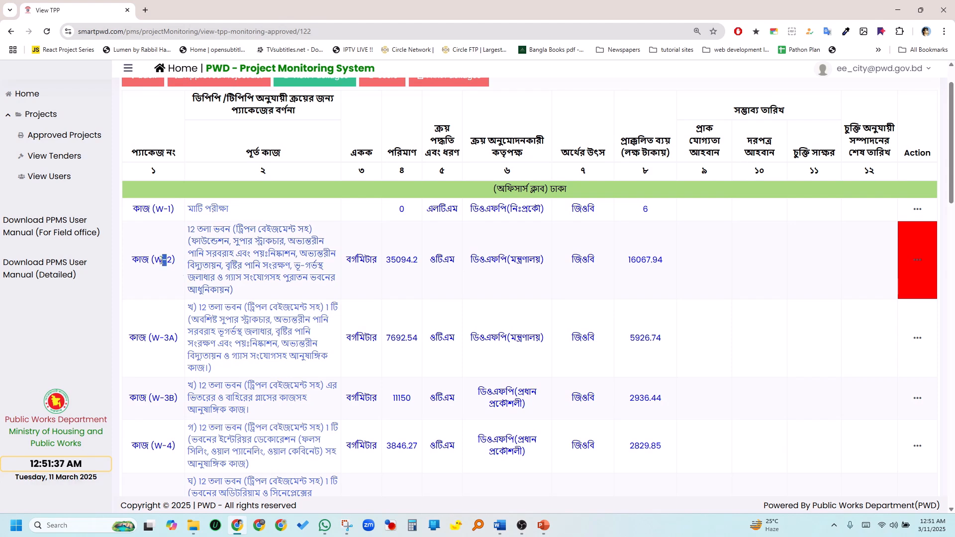
pyautogui.click(919, 263)
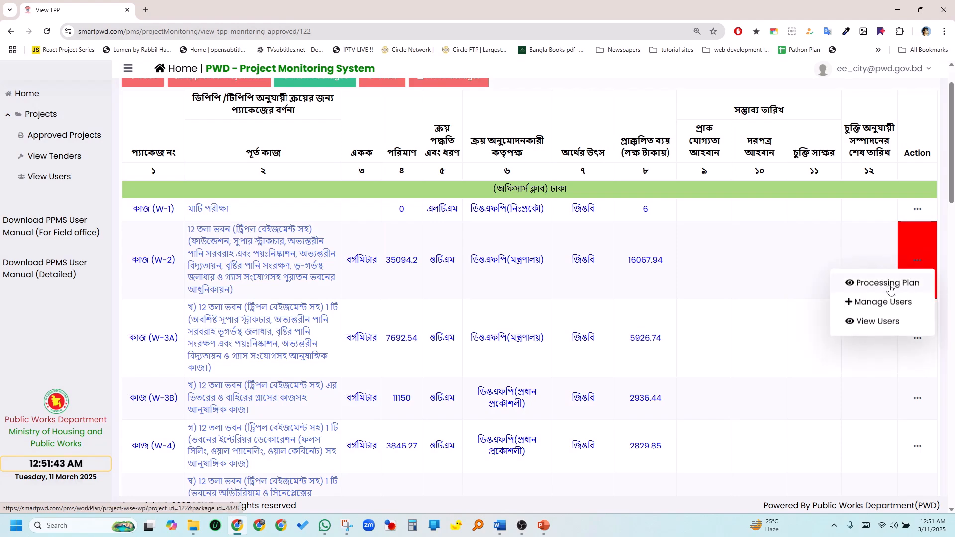
pyautogui.click(876, 287)
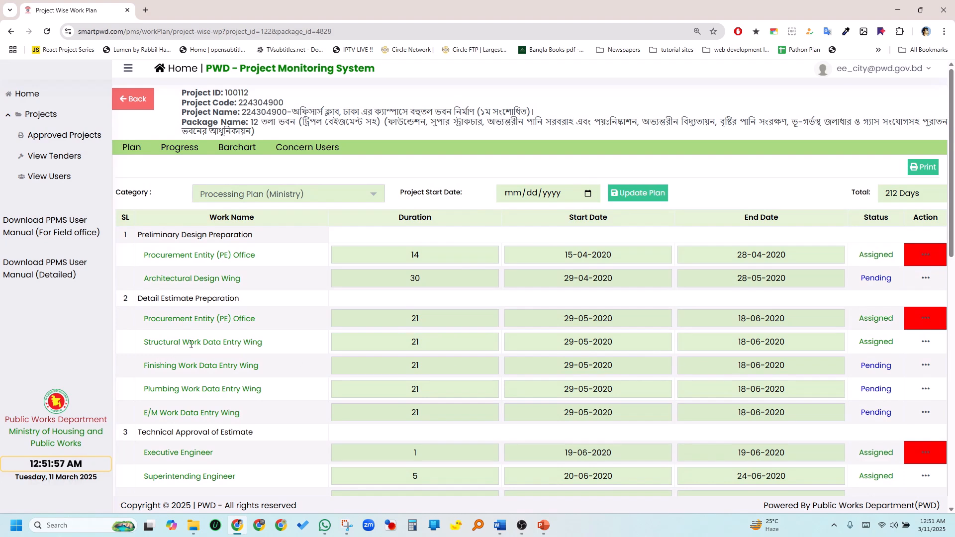
pyautogui.doubleClick(873, 348)
pyautogui.scroll(-6, 873, 355)
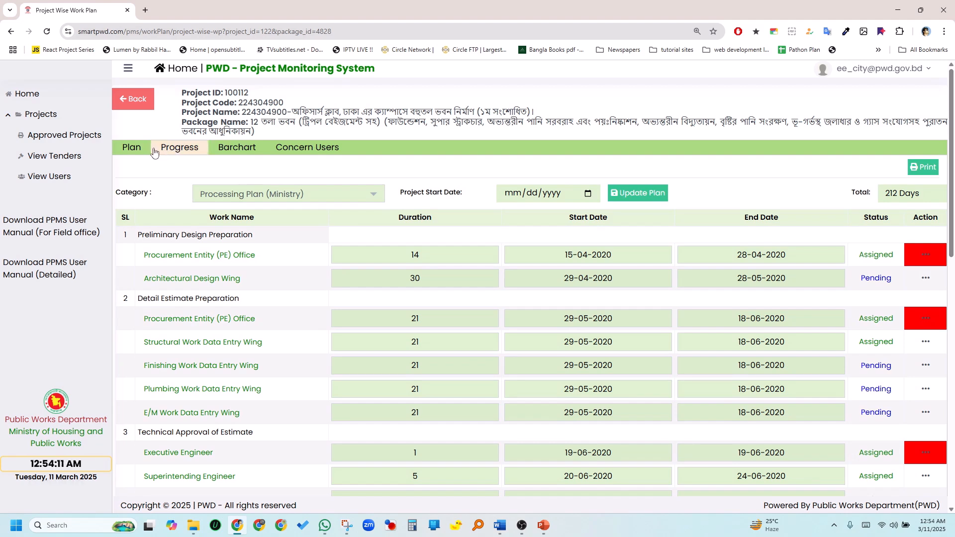
# Step: Switch to the plan's progress view and open a new progress entry for the Procurement Entity (PE) Office under Detail Estimate Preparation
pyautogui.click(172, 153)
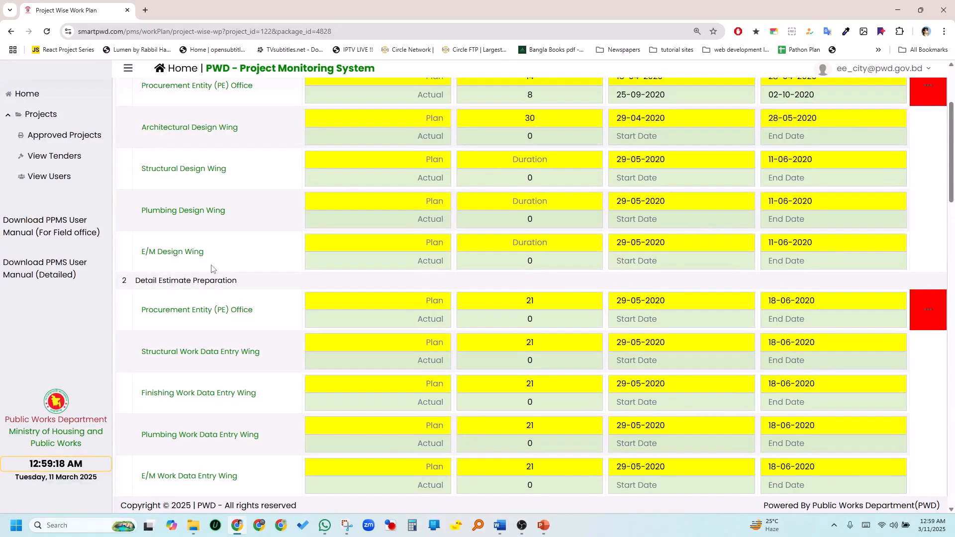
pyautogui.scroll(-5, 211, 269)
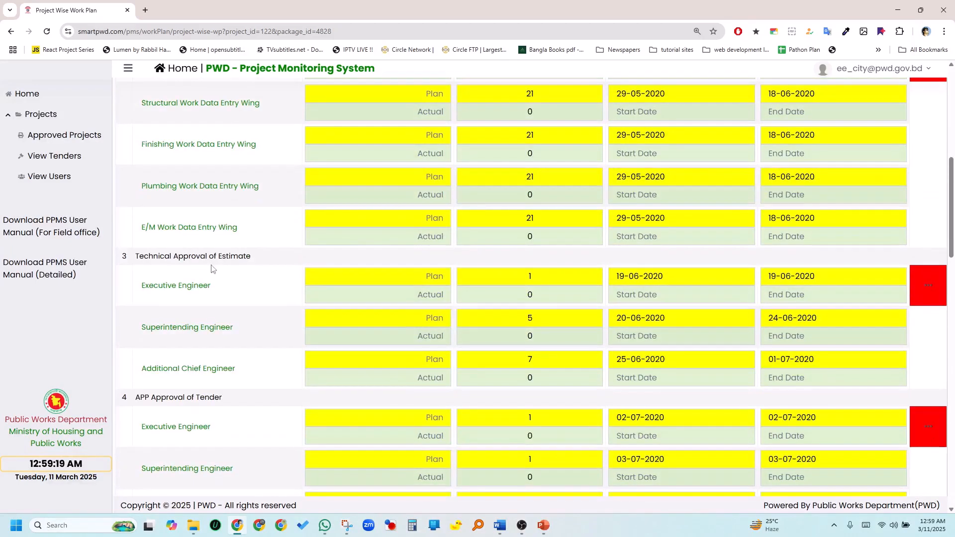
pyautogui.scroll(4, 212, 269)
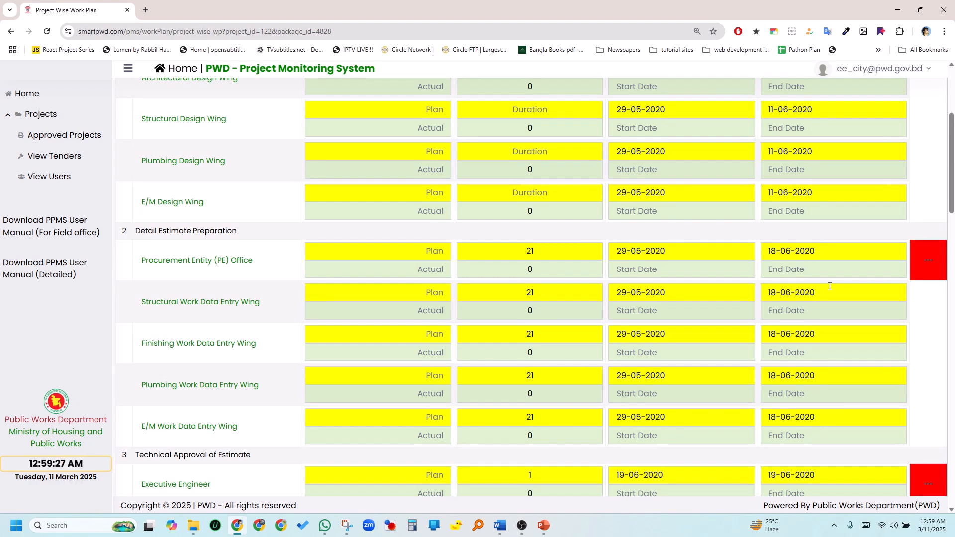
pyautogui.click(929, 269)
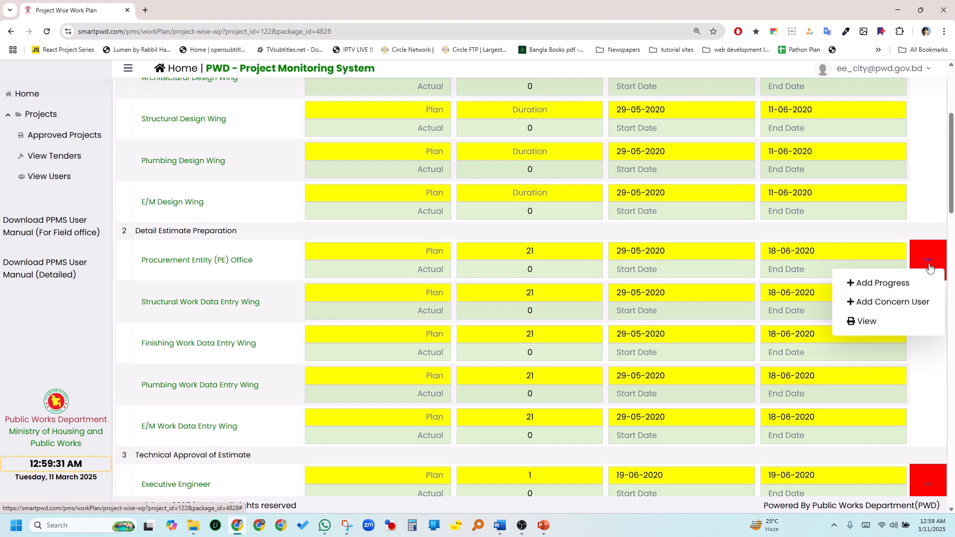
pyautogui.click(888, 285)
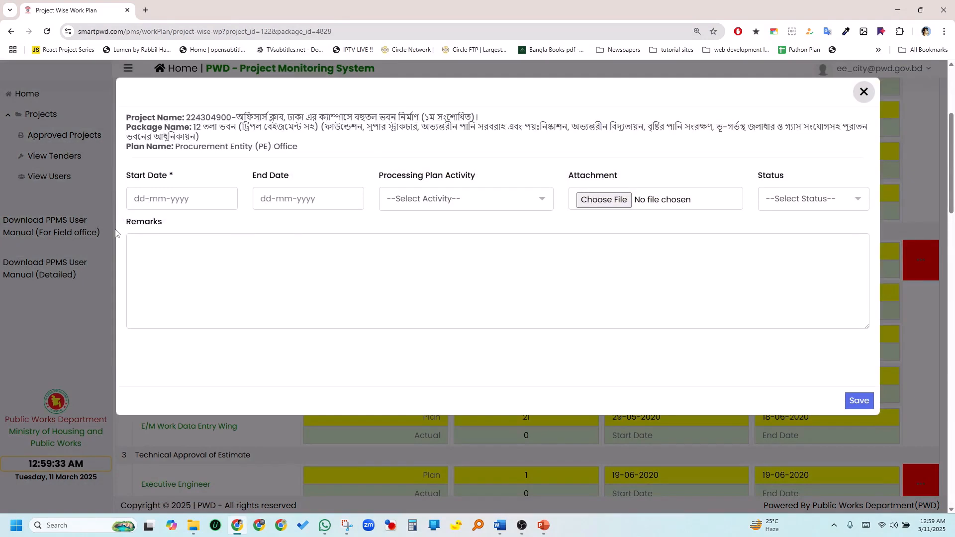
# Step: Set the progress entry's start date to 19-09-2020
pyautogui.click(146, 201)
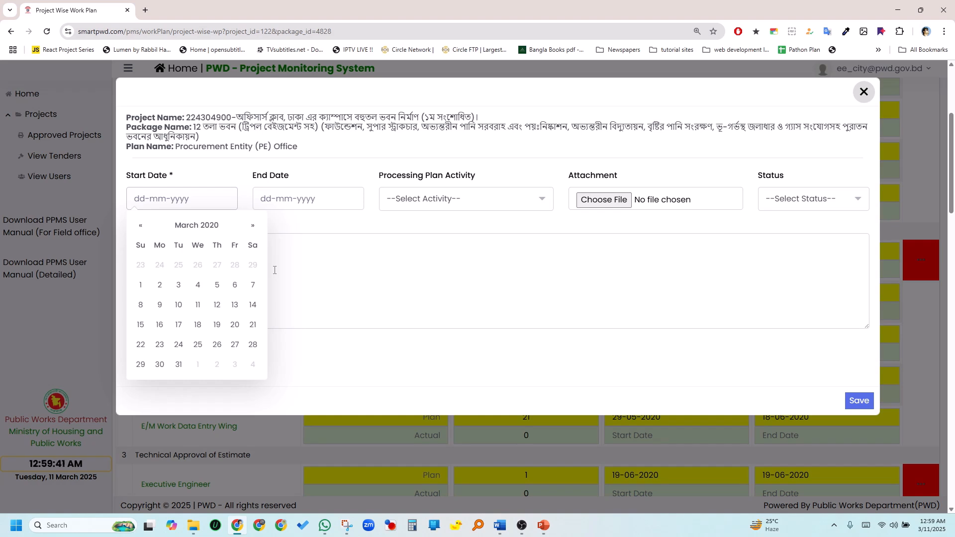
pyautogui.write('1')
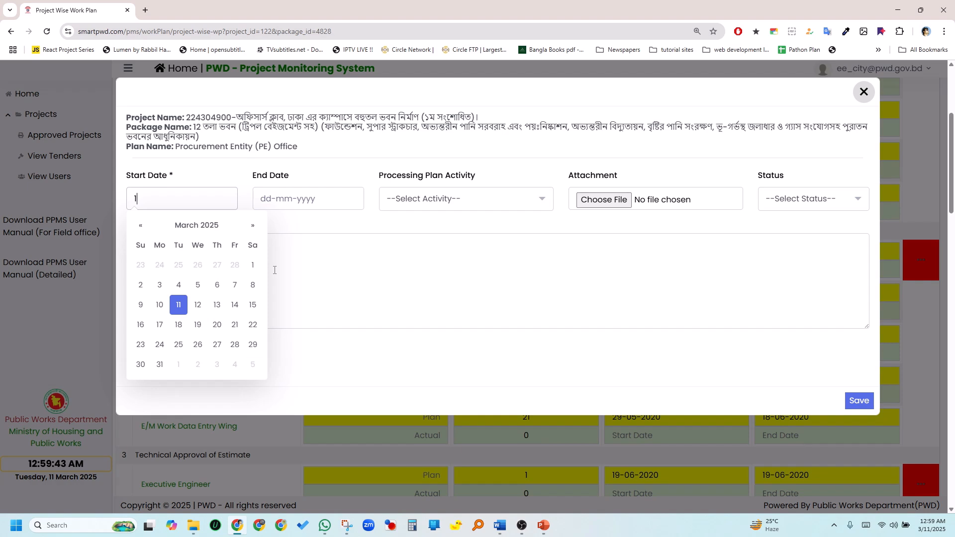
pyautogui.write('9')
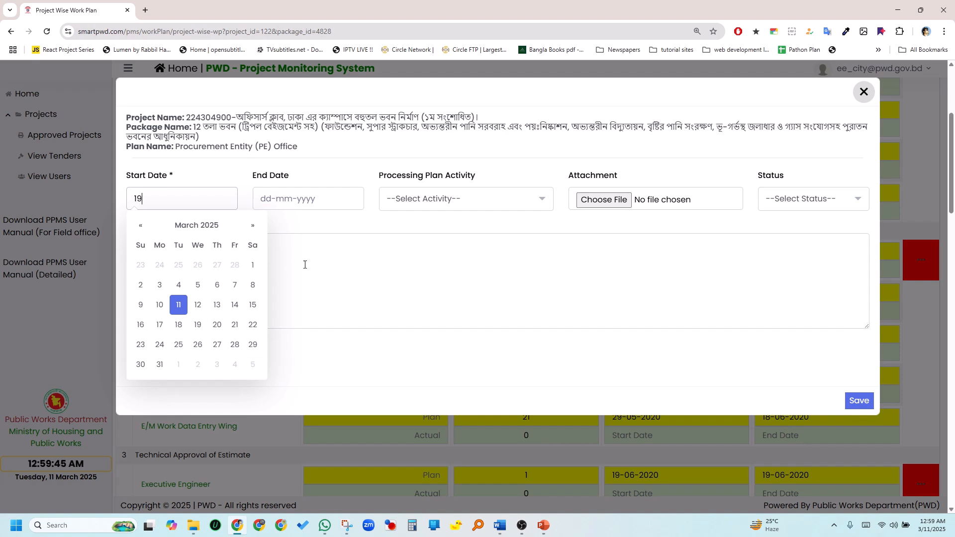
pyautogui.click(198, 227)
pyautogui.click(198, 226)
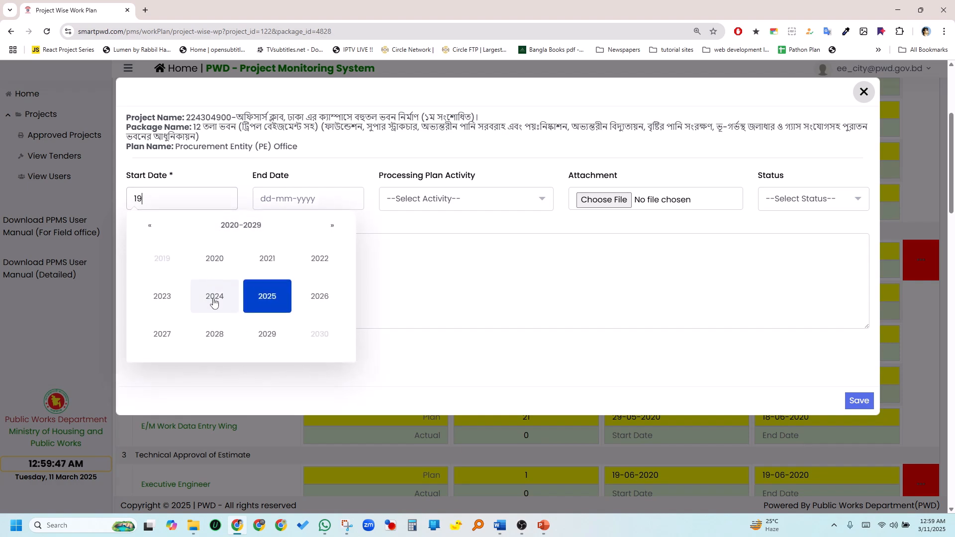
pyautogui.click(214, 260)
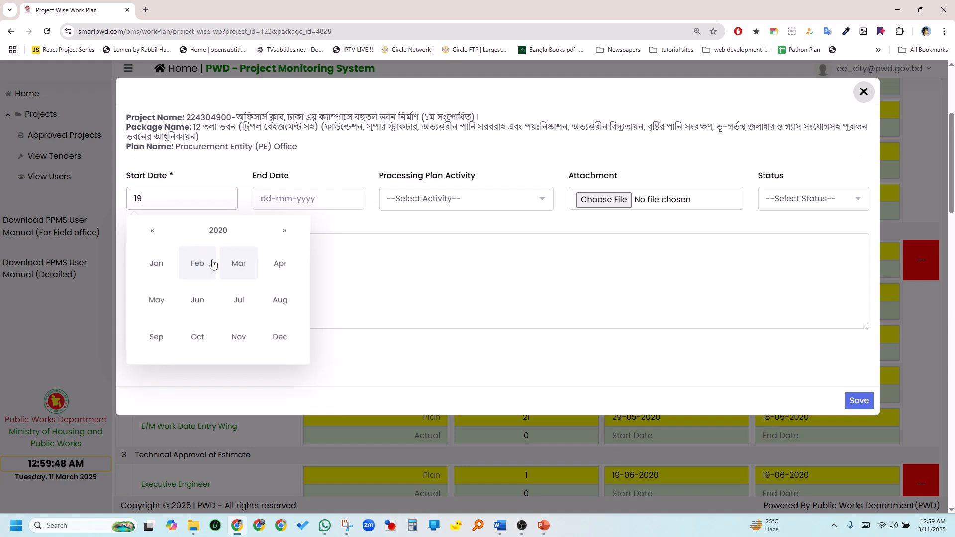
pyautogui.click(157, 333)
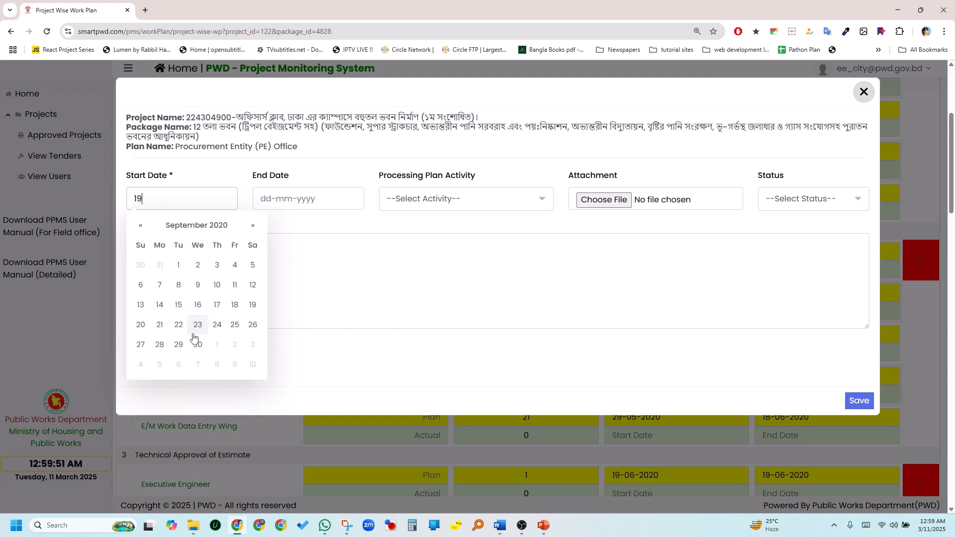
pyautogui.click(252, 304)
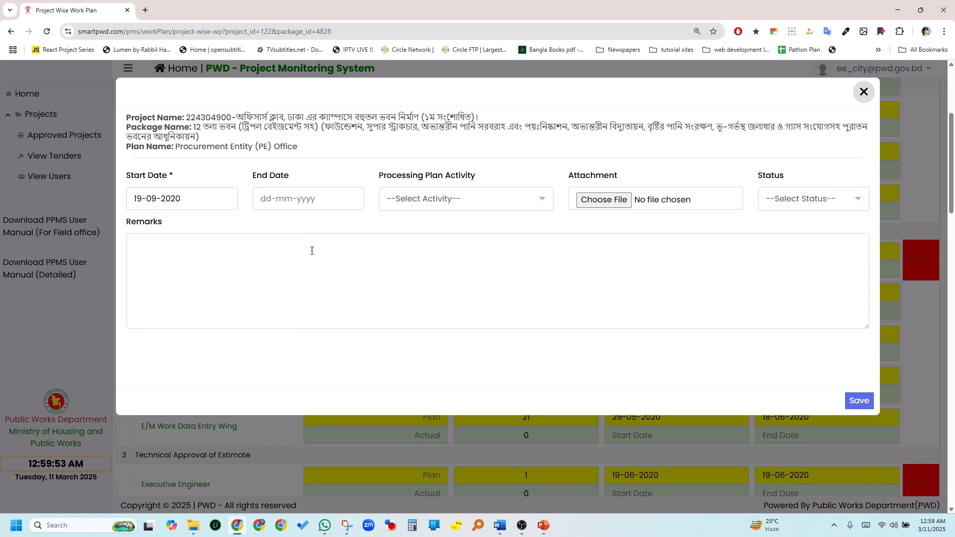
# Step: Set the progress entry's end date to 02-10-2020
pyautogui.click(315, 199)
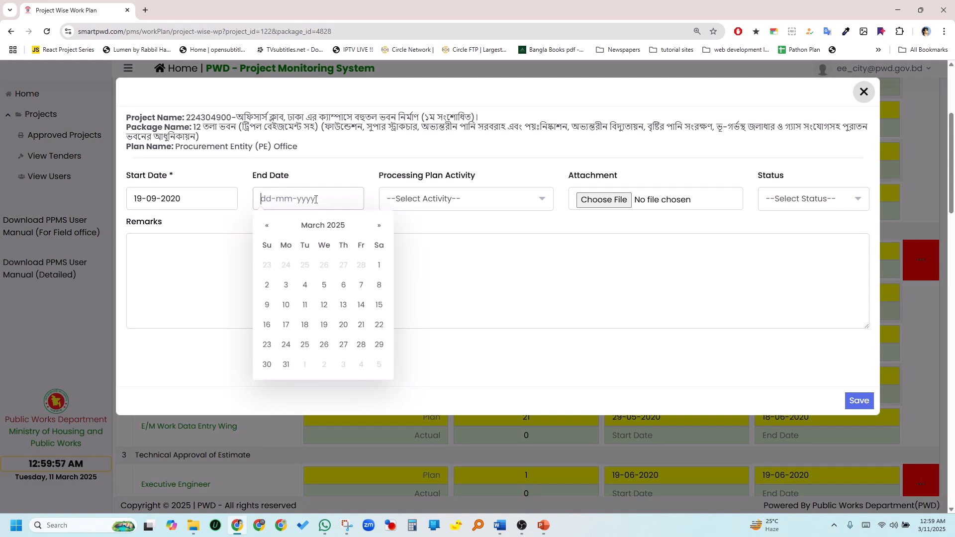
pyautogui.write('02')
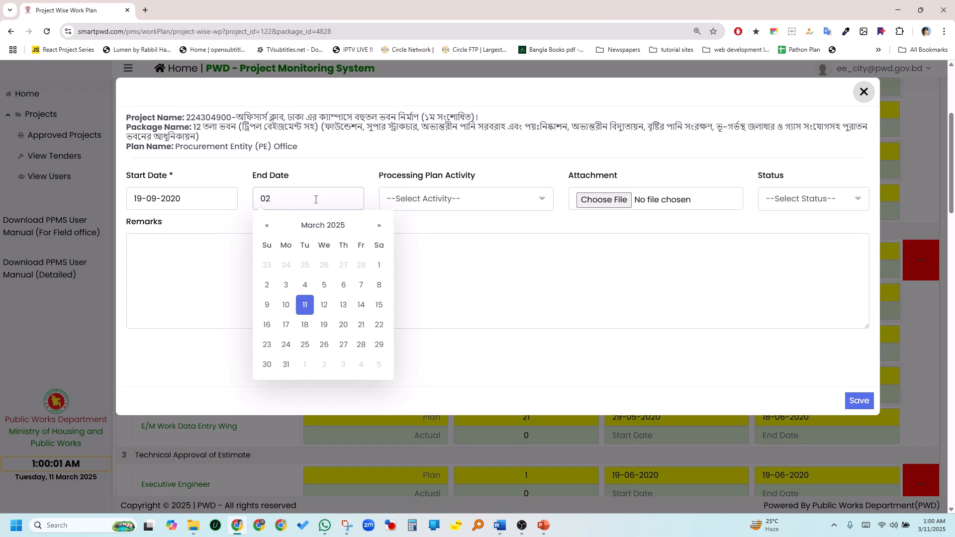
pyautogui.write('-10-20')
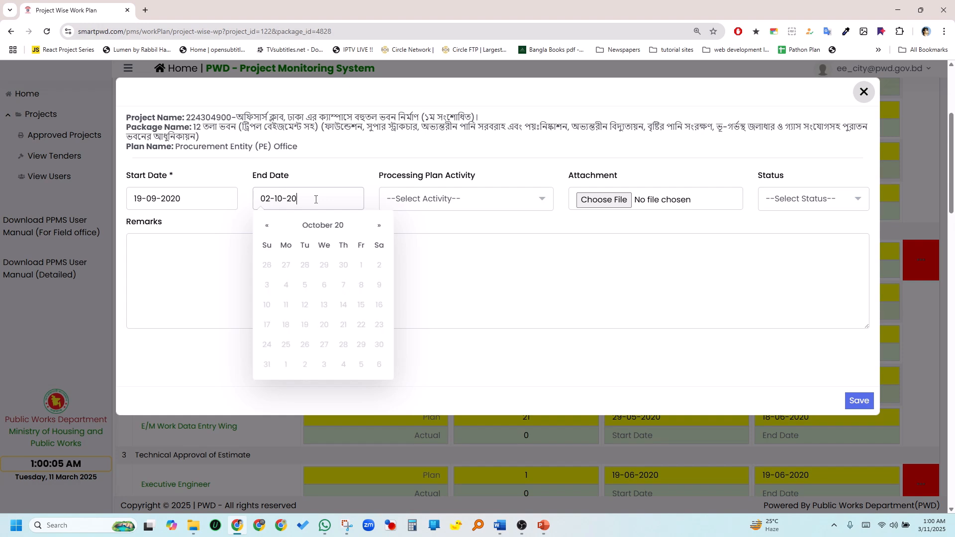
pyautogui.write('20')
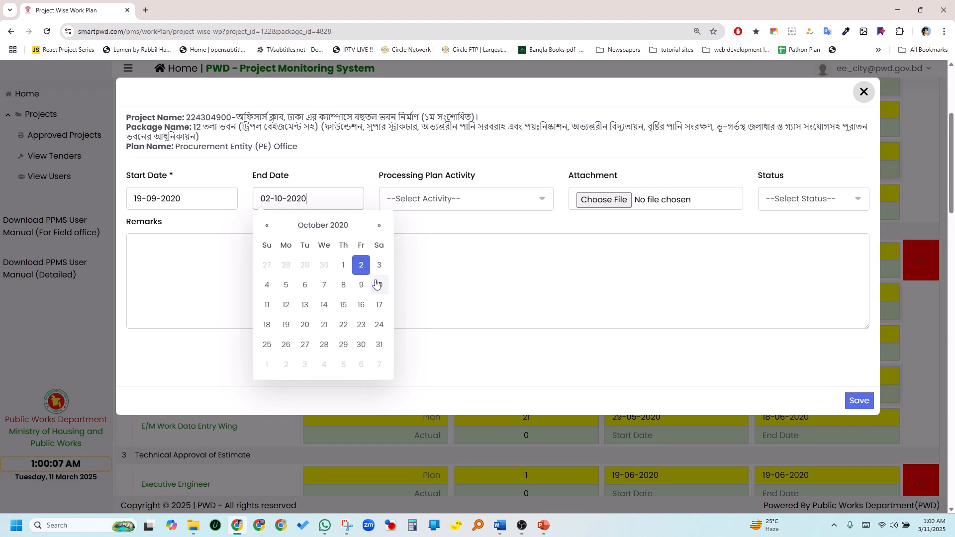
pyautogui.click(361, 265)
pyautogui.click(441, 244)
# Step: Leave the processing plan activity unselected and set the progress entry's status to Completed
pyautogui.click(443, 202)
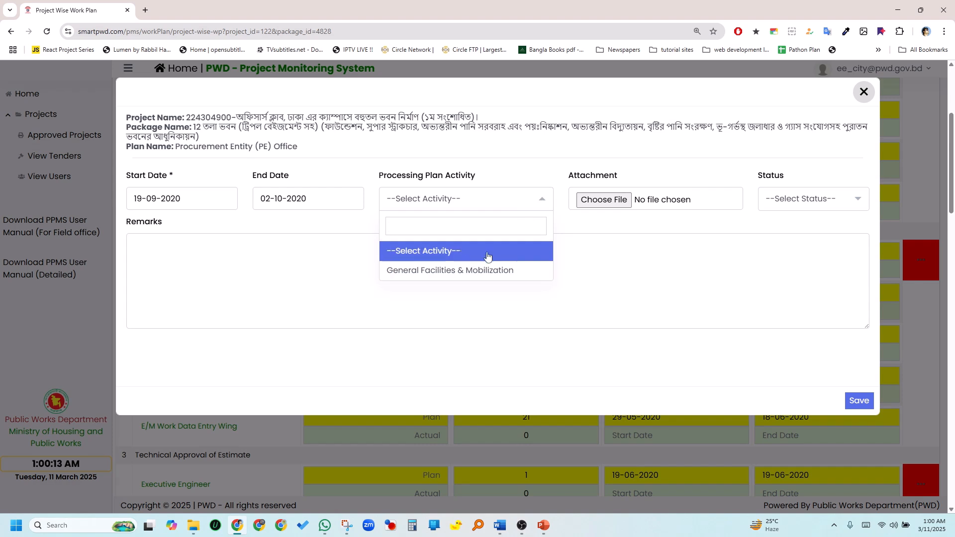
pyautogui.click(565, 247)
pyautogui.click(824, 211)
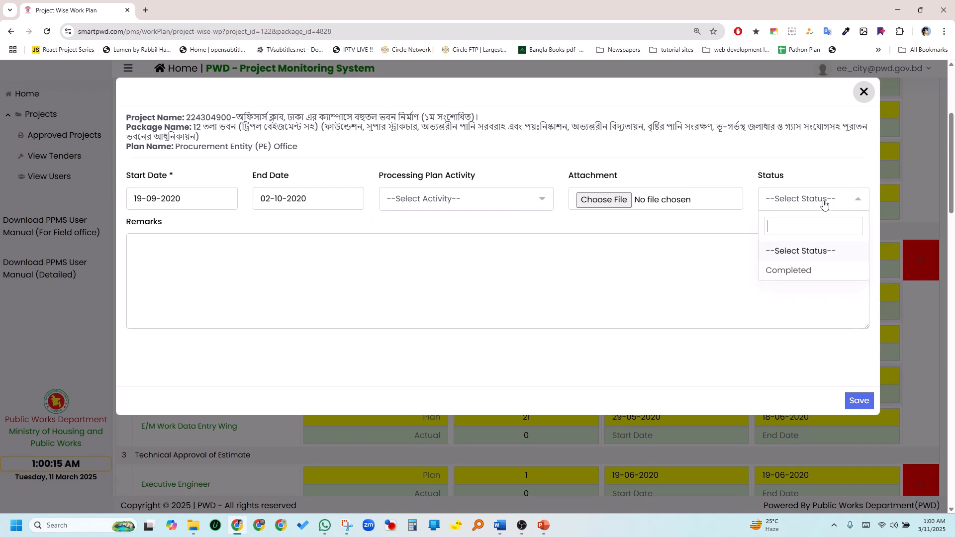
pyautogui.click(796, 269)
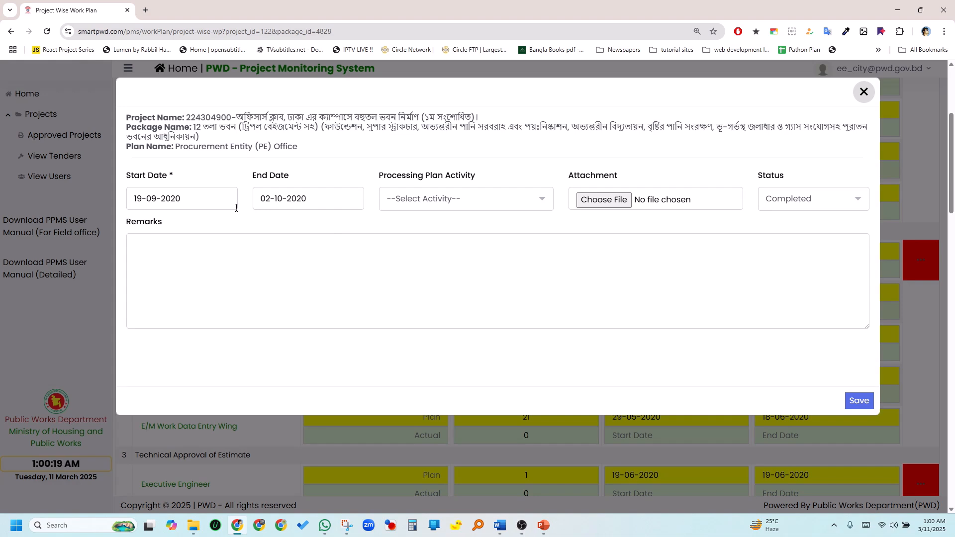
pyautogui.click(606, 207)
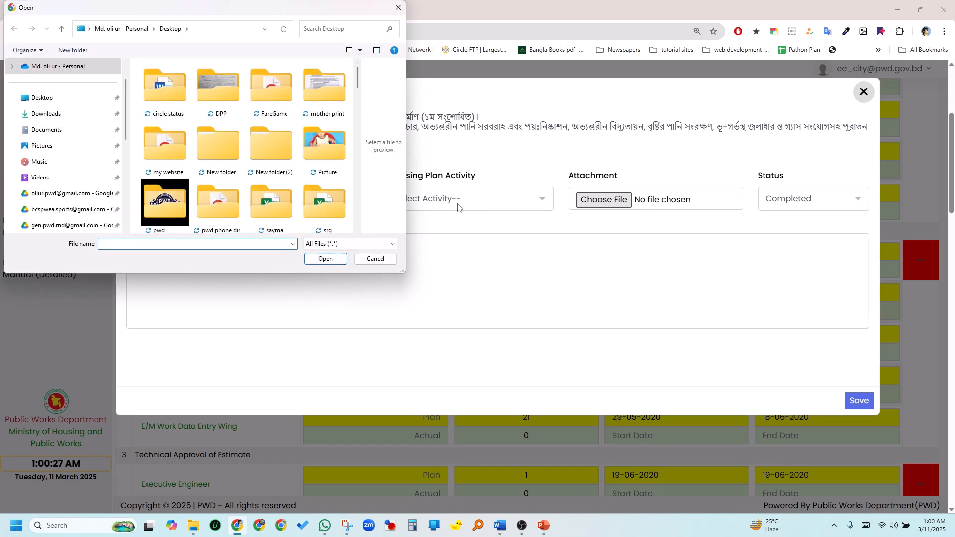
pyautogui.scroll(-3, 278, 187)
pyautogui.click(398, 7)
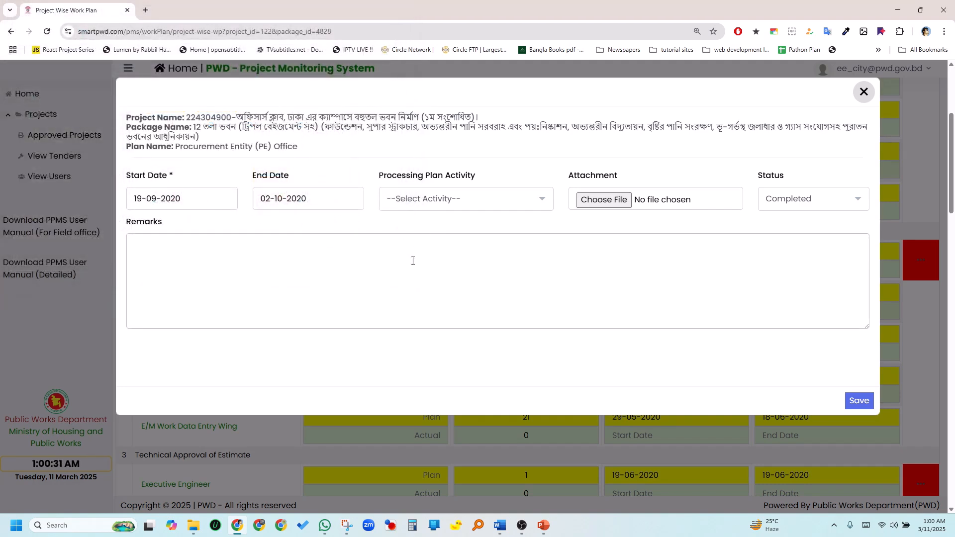
# Step: Enter the remark "Estimate is prepared." and save the progress entry
pyautogui.write('Estimate is prepared.')
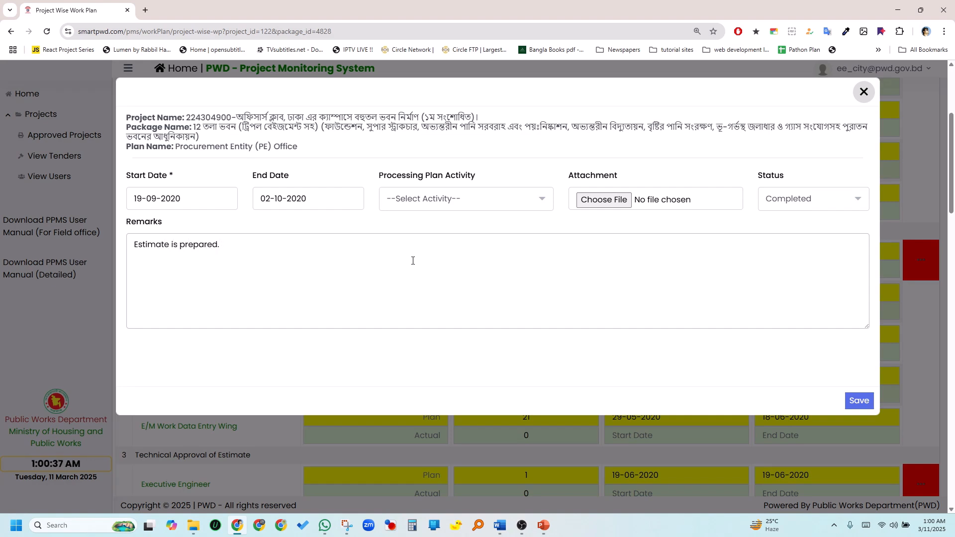
pyautogui.click(858, 401)
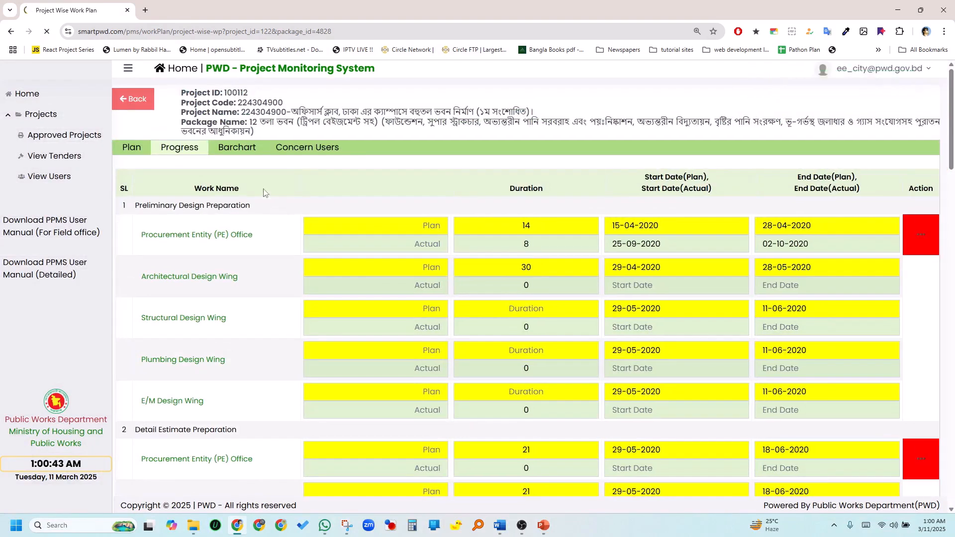
# Step: Examine the package's bar chart to compare planned and actual dates of the Procurement Entity (PE) Office under Detail Estimate Preparation
pyautogui.click(243, 148)
pyautogui.scroll(-4, 526, 345)
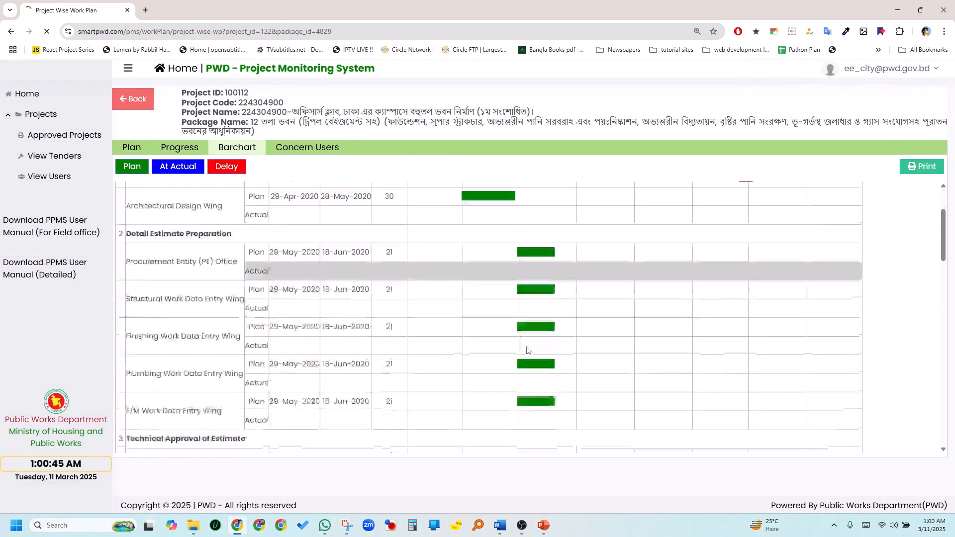
pyautogui.scroll(4, 526, 345)
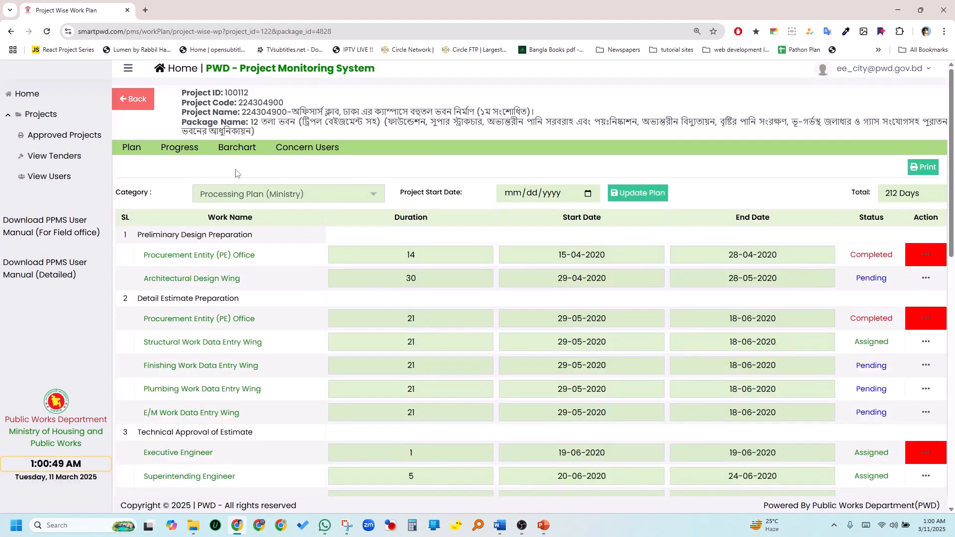
pyautogui.click(236, 148)
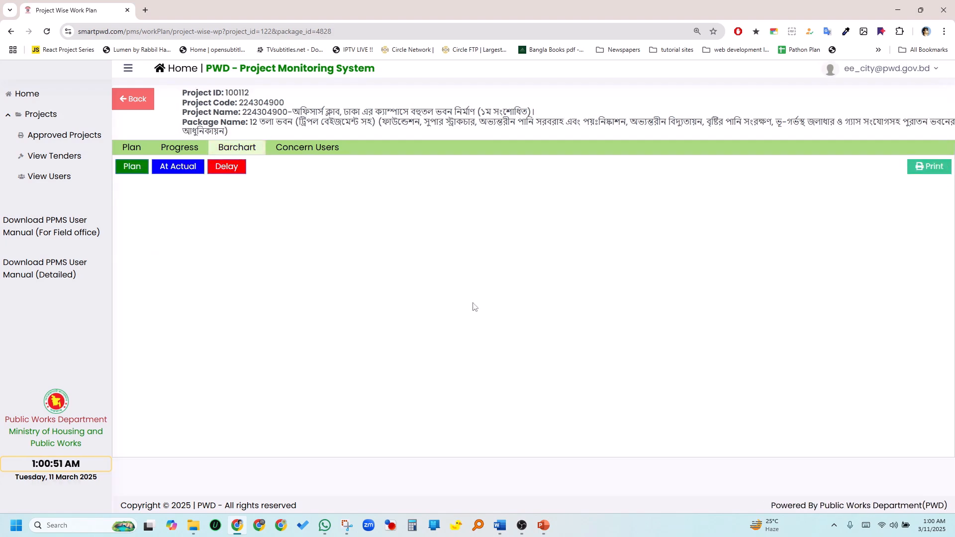
pyautogui.scroll(-1, 474, 305)
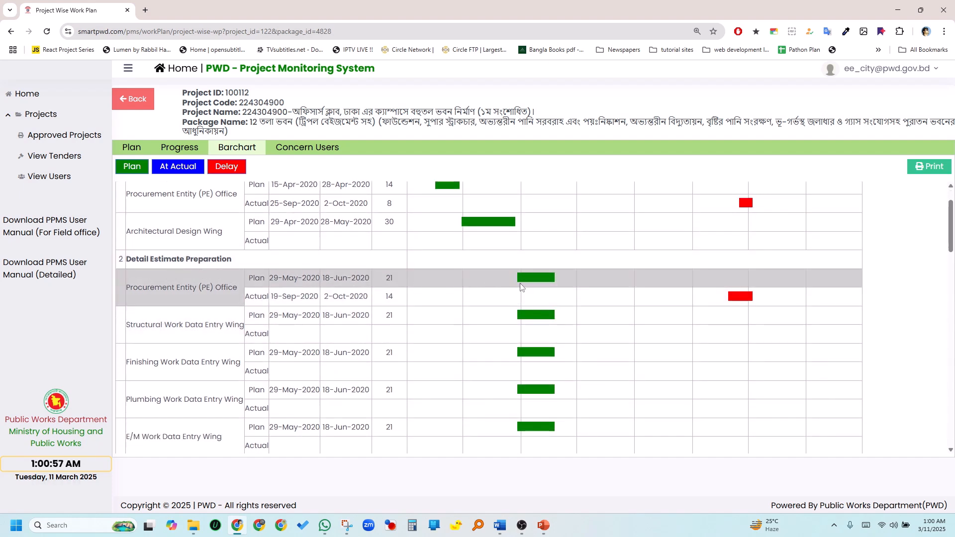
pyautogui.scroll(1, 522, 287)
pyautogui.scroll(-1, 521, 288)
pyautogui.scroll(1, 745, 301)
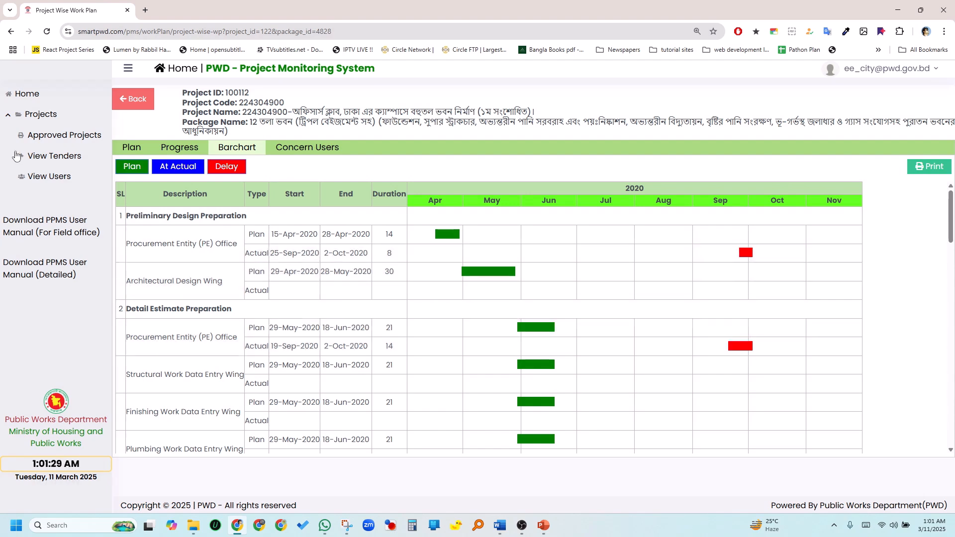
# Step: Return to the processing plan and open the package's tender page from the Procurement Entity (PE) Office row under NOA
pyautogui.click(132, 147)
pyautogui.scroll(-9, 486, 315)
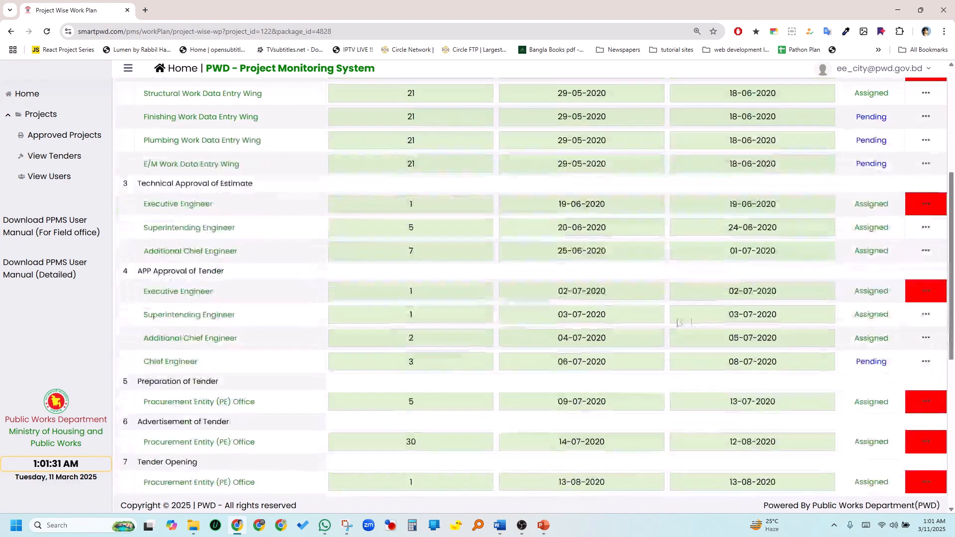
pyautogui.scroll(5, 322, 194)
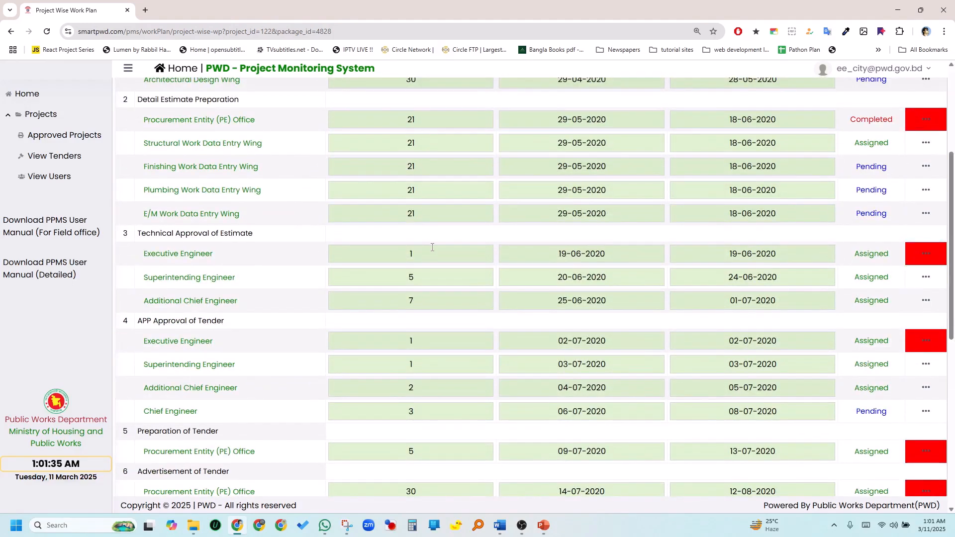
pyautogui.scroll(-8, 444, 251)
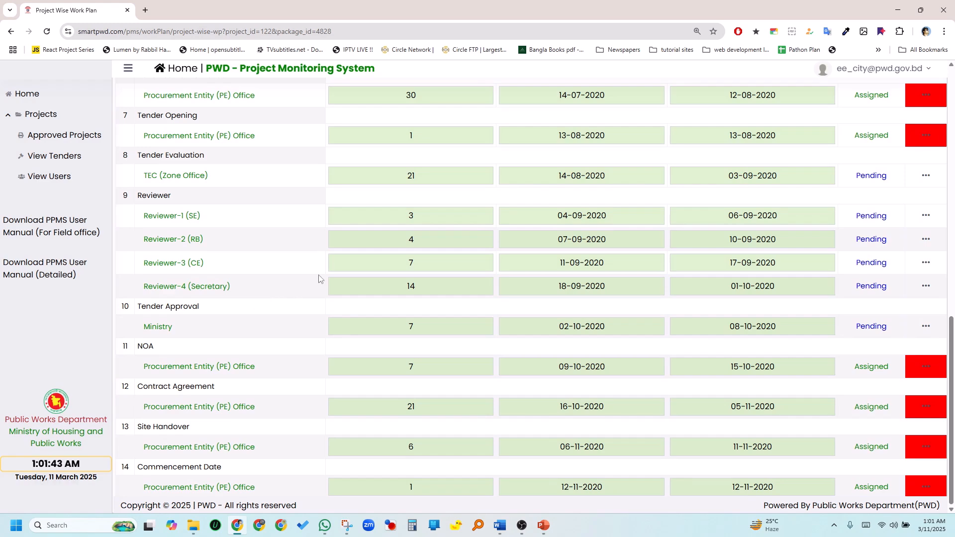
pyautogui.scroll(5, 319, 279)
pyautogui.scroll(-5, 319, 278)
pyautogui.click(925, 372)
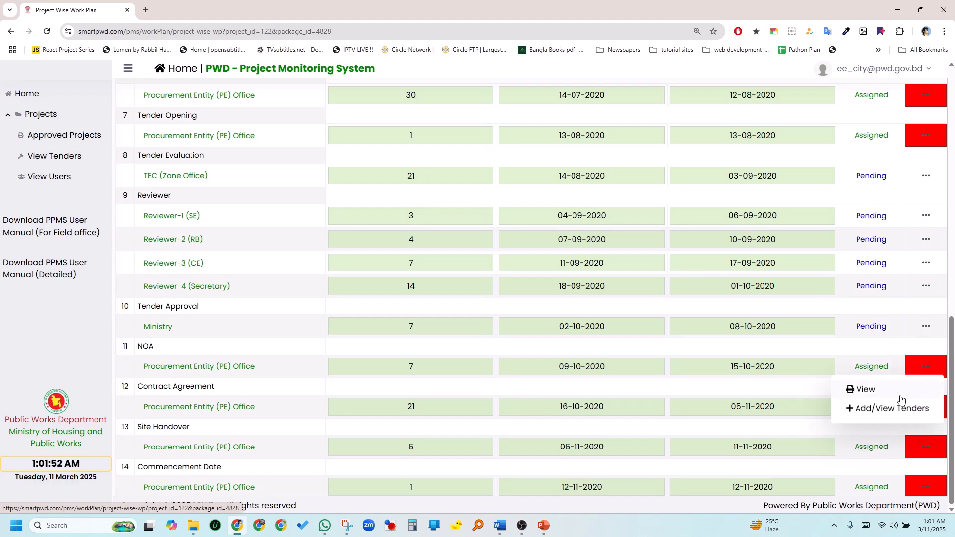
pyautogui.click(874, 408)
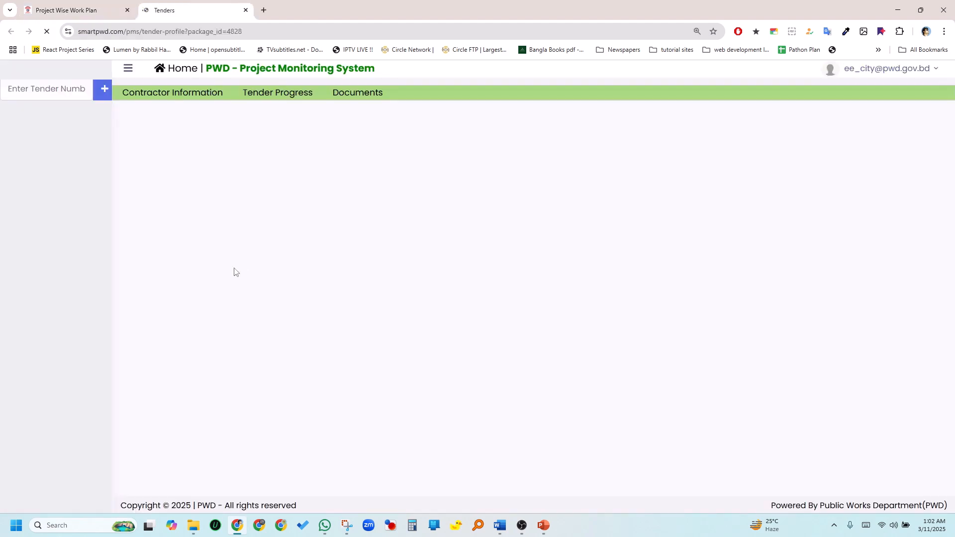
# Step: Add tender number 519292 to the package and open its notice details
pyautogui.click(62, 91)
pyautogui.write('519292')
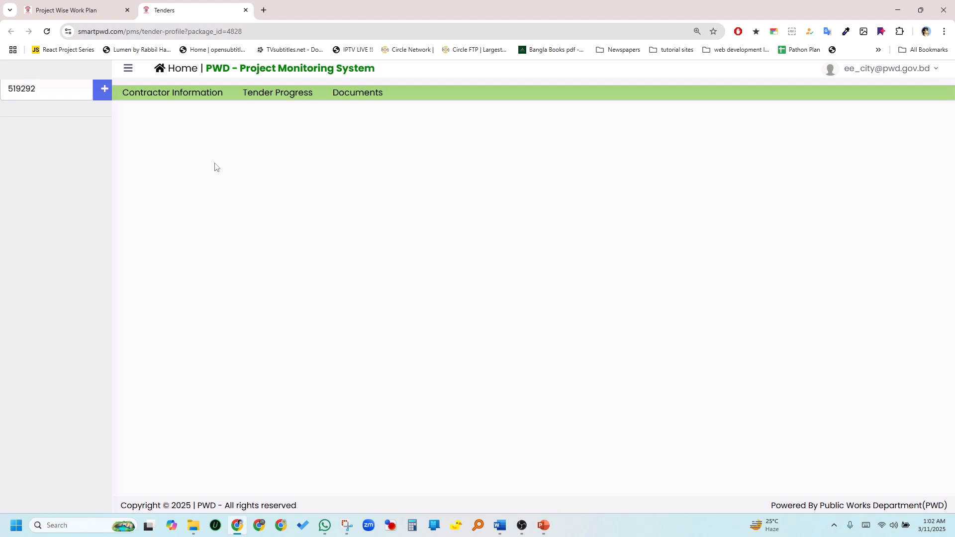
pyautogui.click(103, 88)
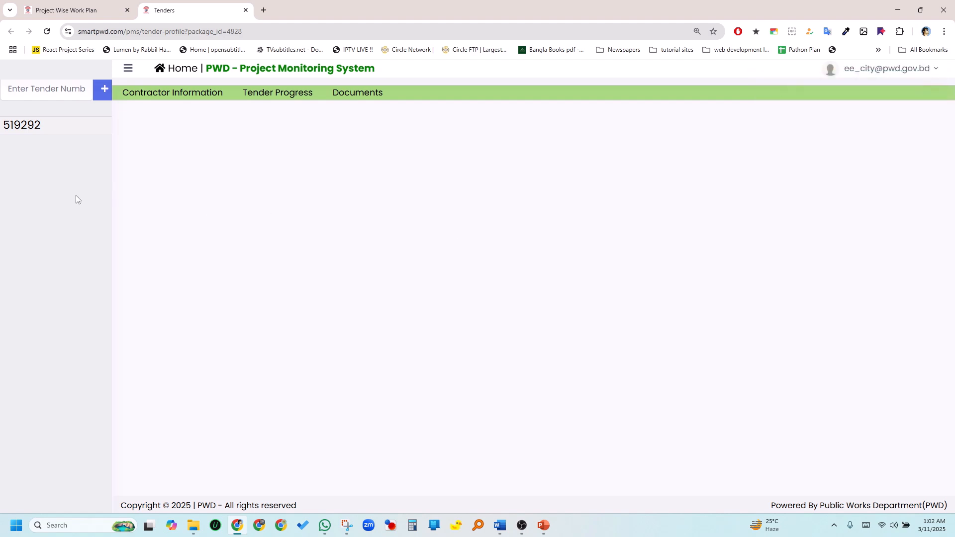
pyautogui.click(33, 131)
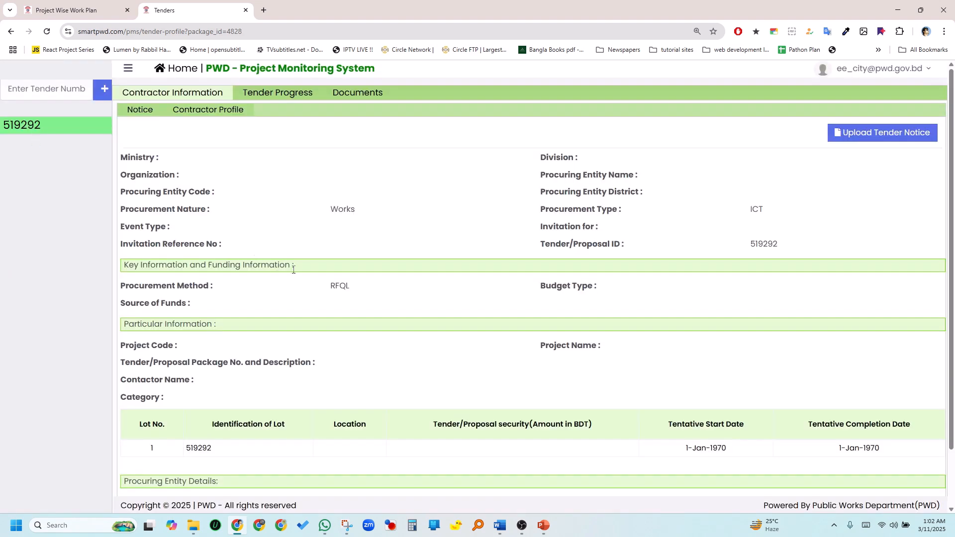
# Step: Look over the tender's notice fields and open the form for uploading the tender notice
pyautogui.scroll(-2, 402, 299)
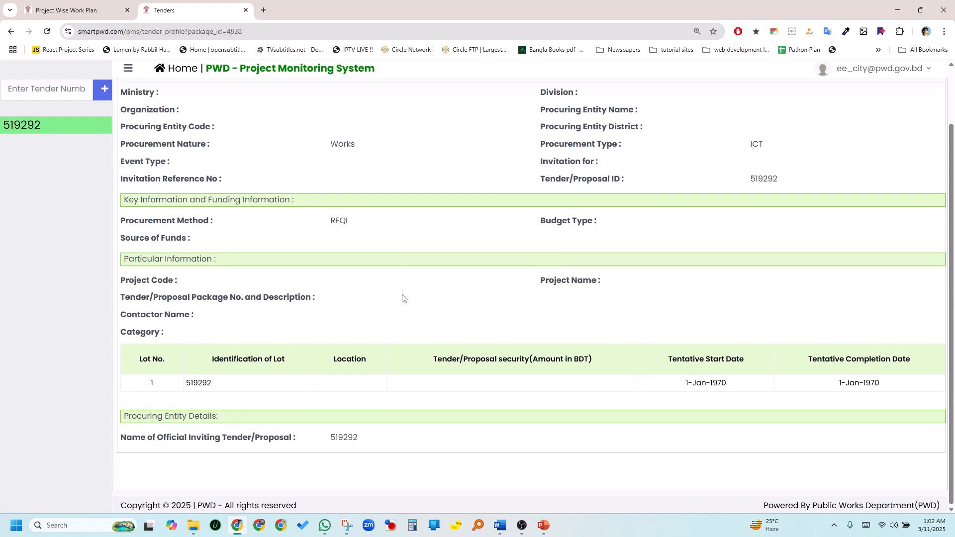
pyautogui.scroll(2, 403, 297)
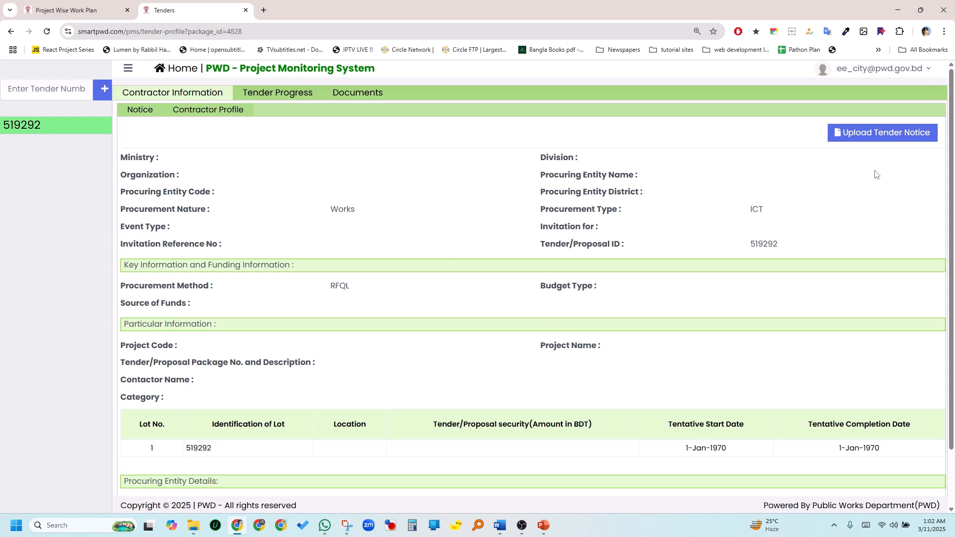
pyautogui.click(892, 143)
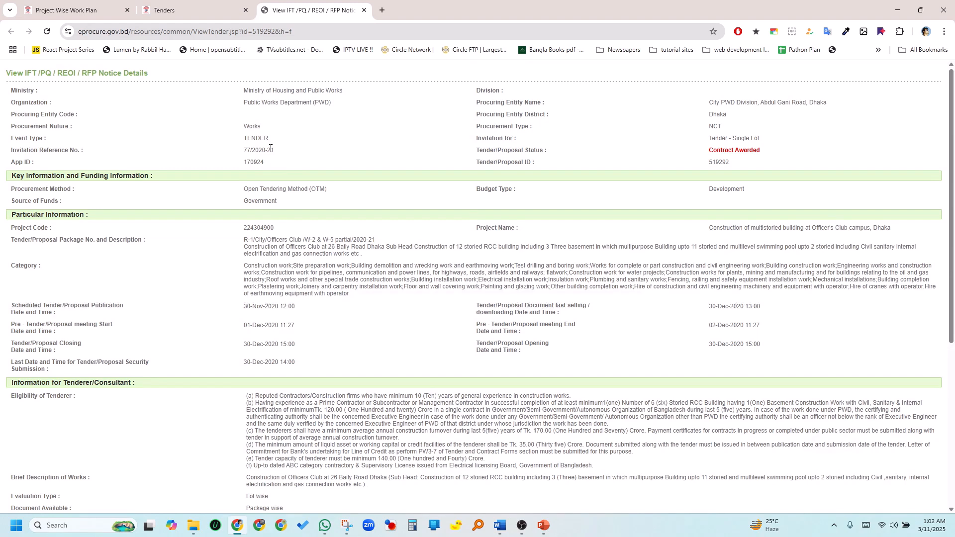
# Step: Copy the full contents of tender 519292's e-GP notice page and paste them into the upload form's e-GP Data
pyautogui.hotkey('ctrl', 'a')
pyautogui.hotkey('ctrl', 'c')
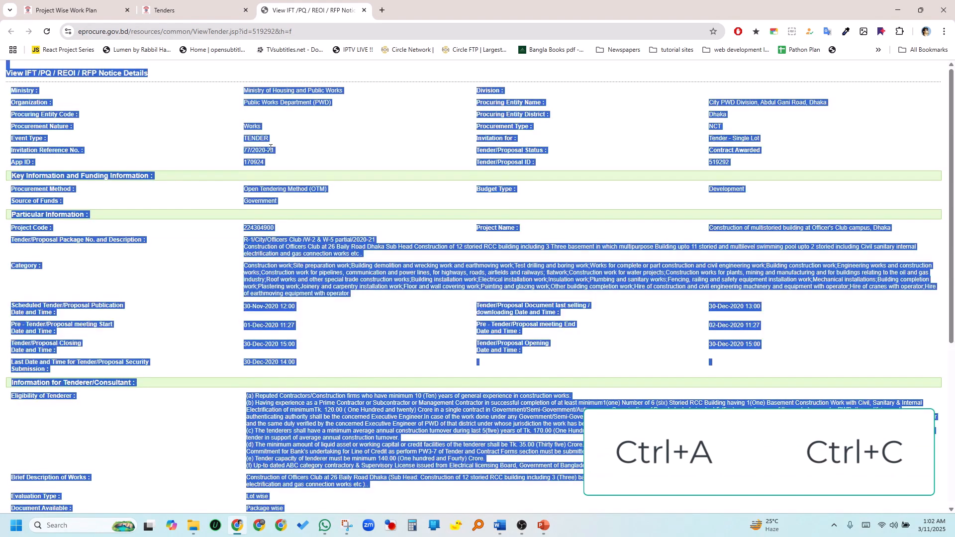
pyautogui.click(307, 153)
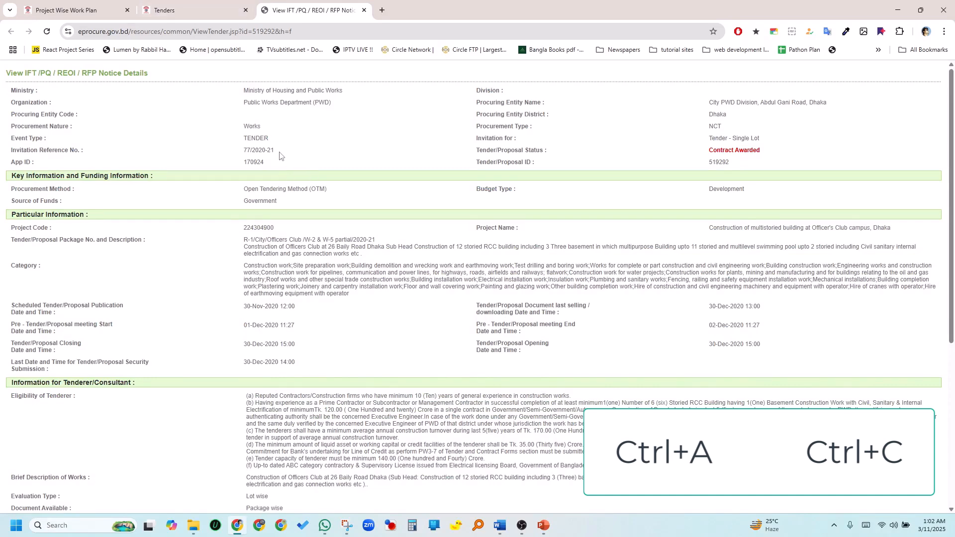
pyautogui.click(176, 15)
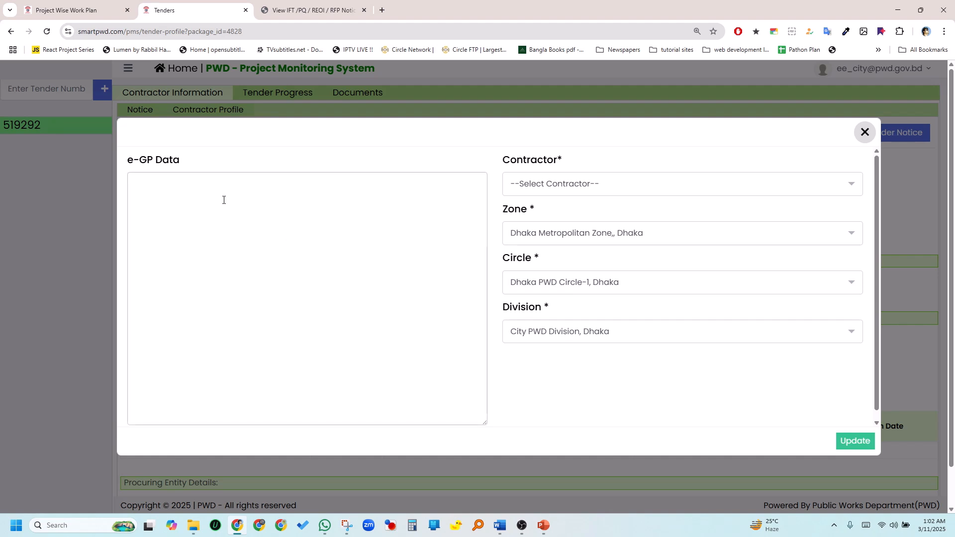
pyautogui.hotkey('ctrl', 'v')
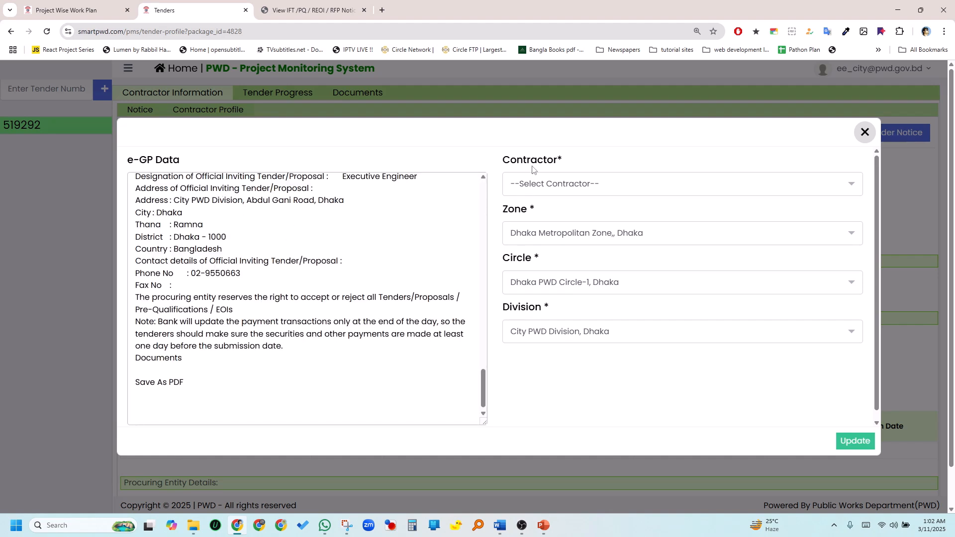
# Step: Check the available contractors, leave the contractor unselected and update the tender notice with the pasted data
pyautogui.click(579, 190)
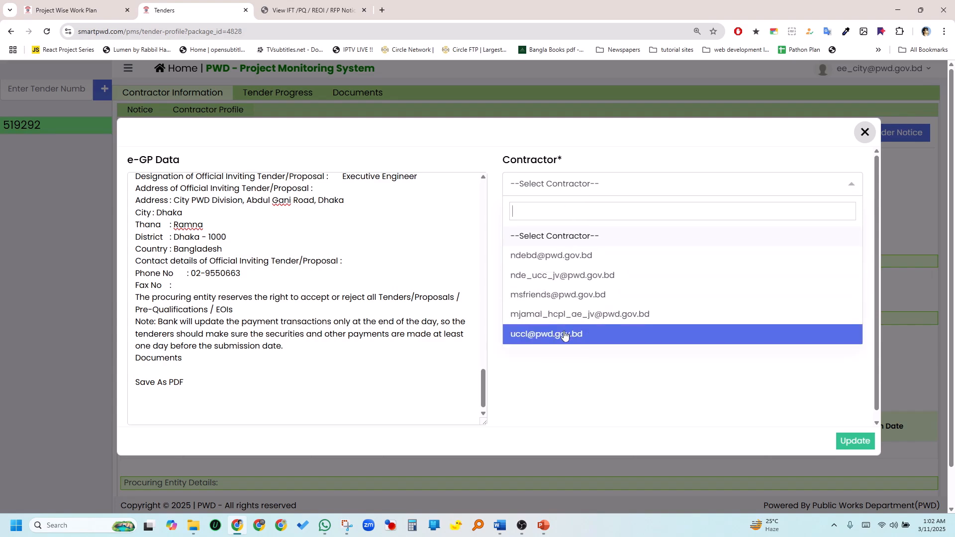
pyautogui.click(595, 387)
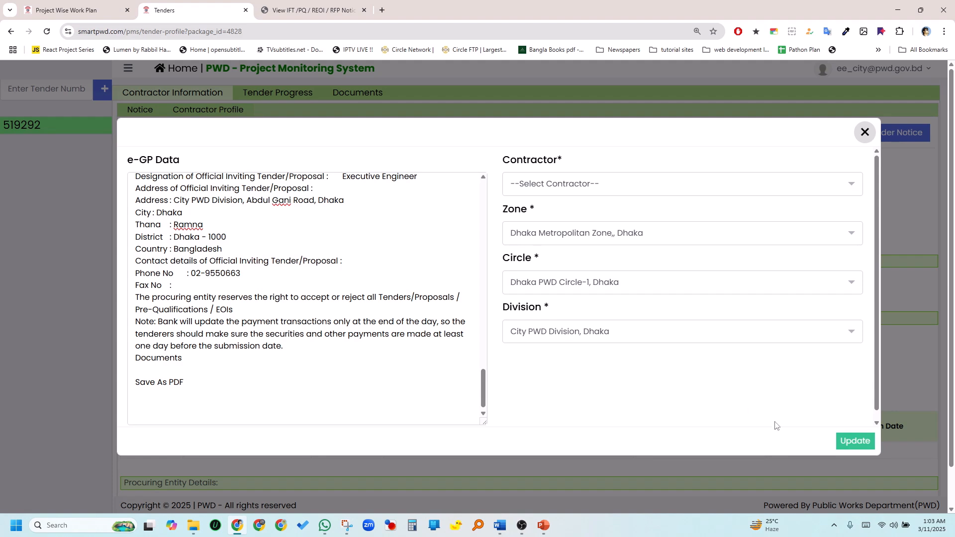
pyautogui.click(850, 445)
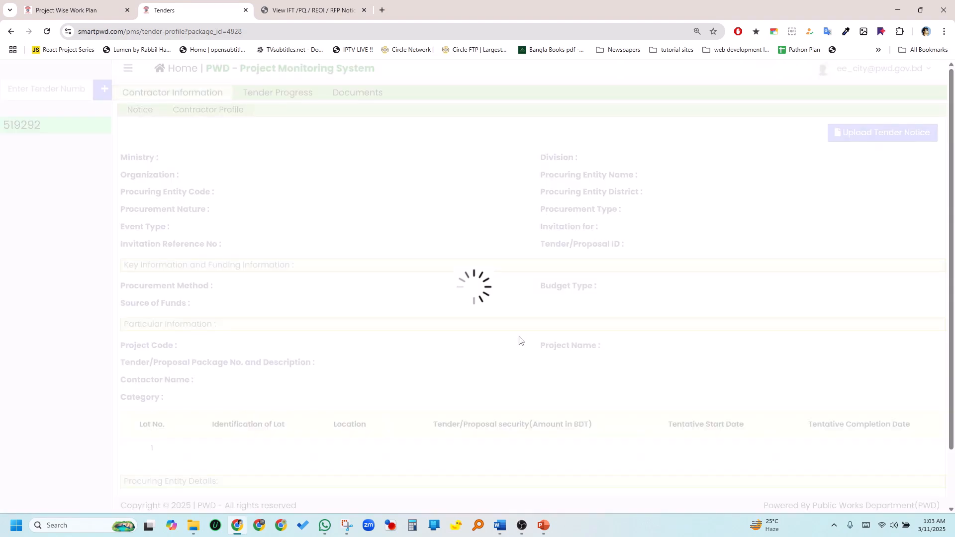
pyautogui.scroll(-1, 494, 329)
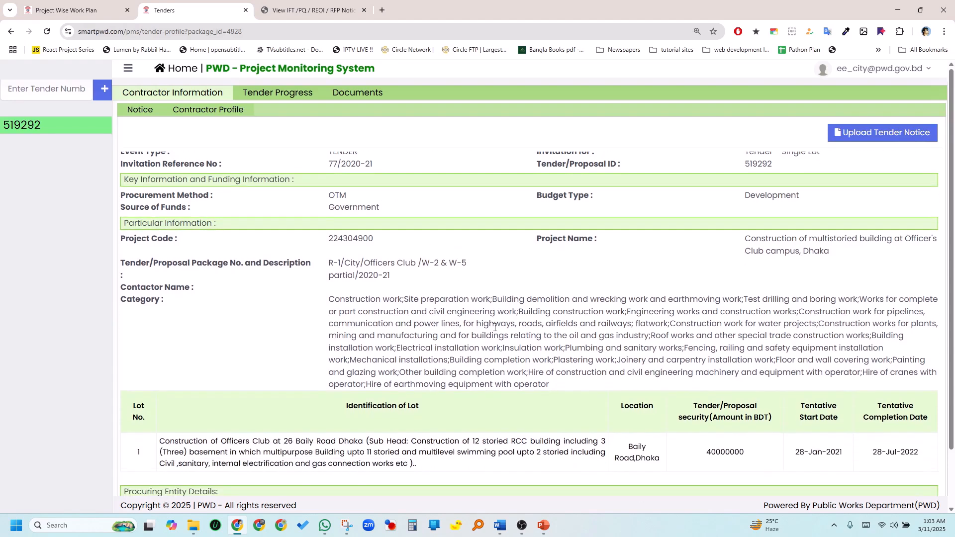
# Step: Start a new work program in the tender's progress plan and choose the building type 0 or 1+13 Storied (Upto)
pyautogui.scroll(1, 495, 318)
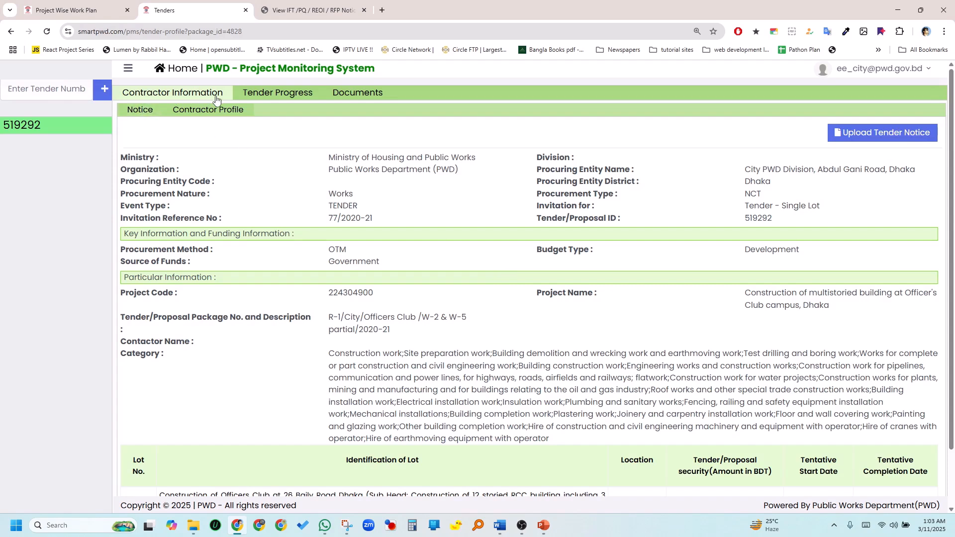
pyautogui.click(273, 99)
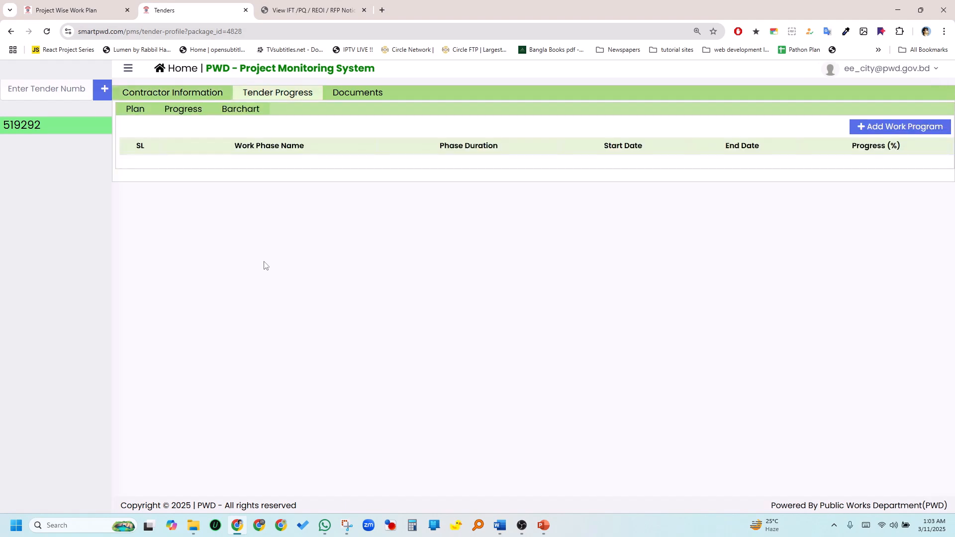
pyautogui.click(907, 130)
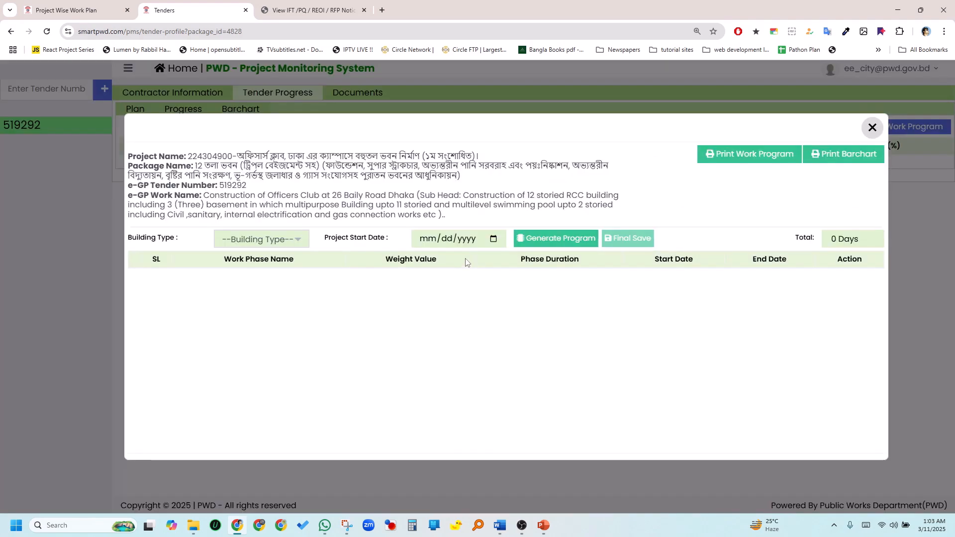
pyautogui.click(295, 244)
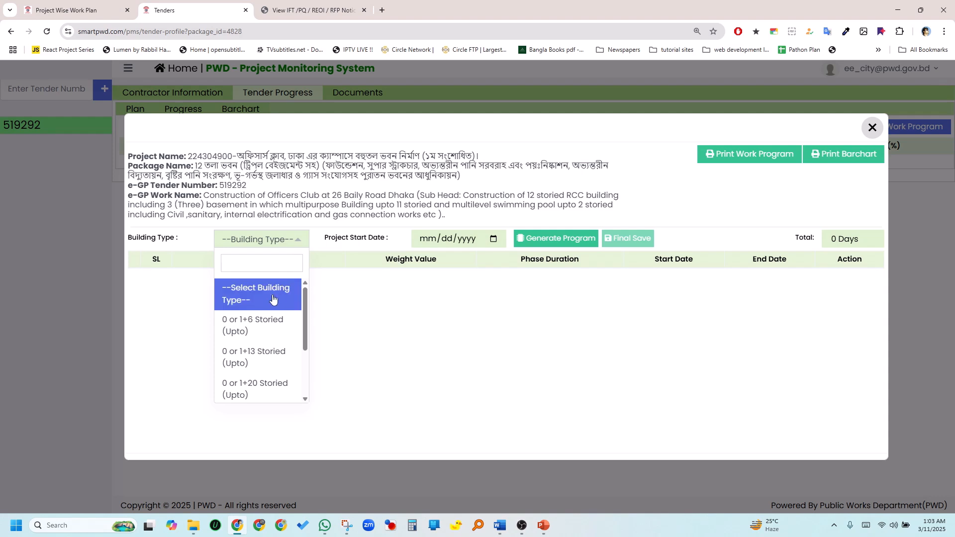
pyautogui.click(266, 363)
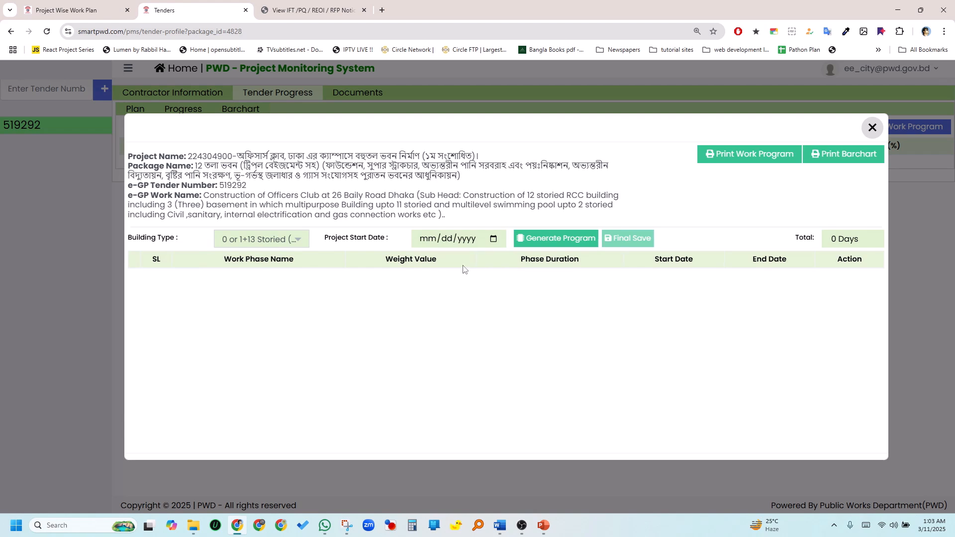
# Step: Set the project start date to 04/20/2021 and generate the work program
pyautogui.click(493, 240)
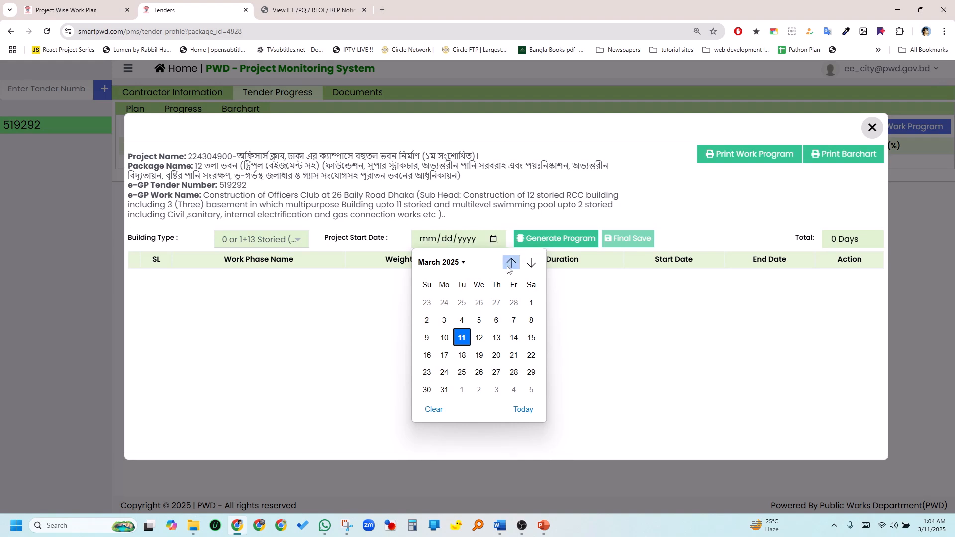
pyautogui.click(463, 263)
pyautogui.scroll(3, 459, 330)
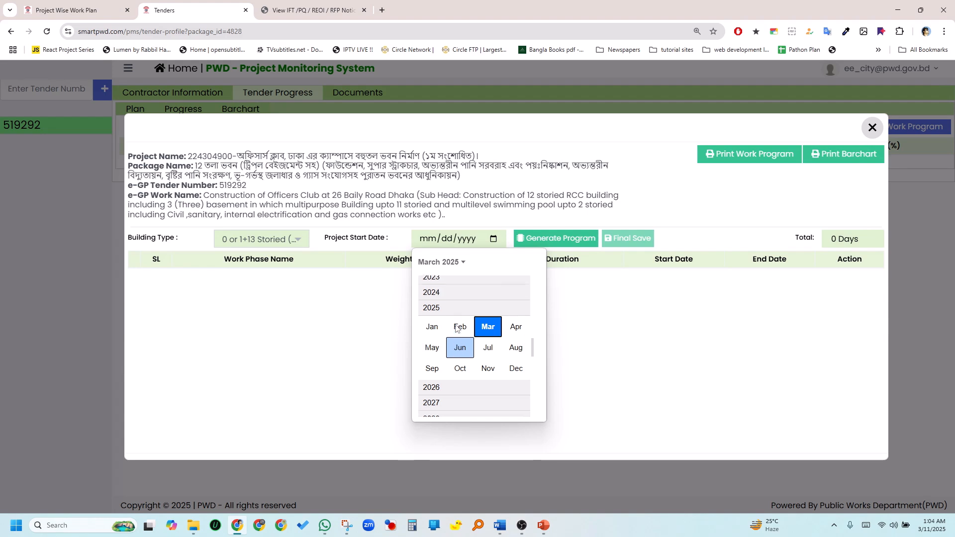
pyautogui.click(449, 315)
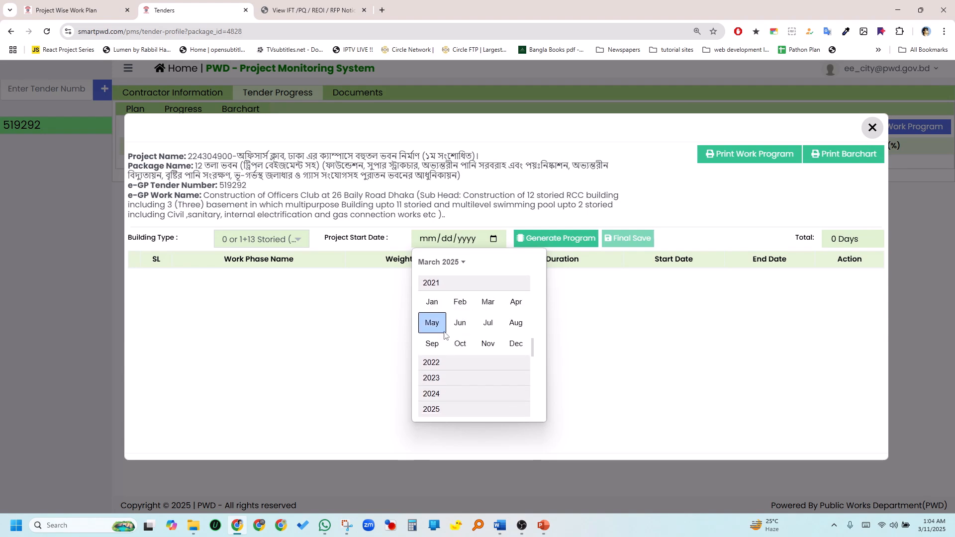
pyautogui.click(516, 302)
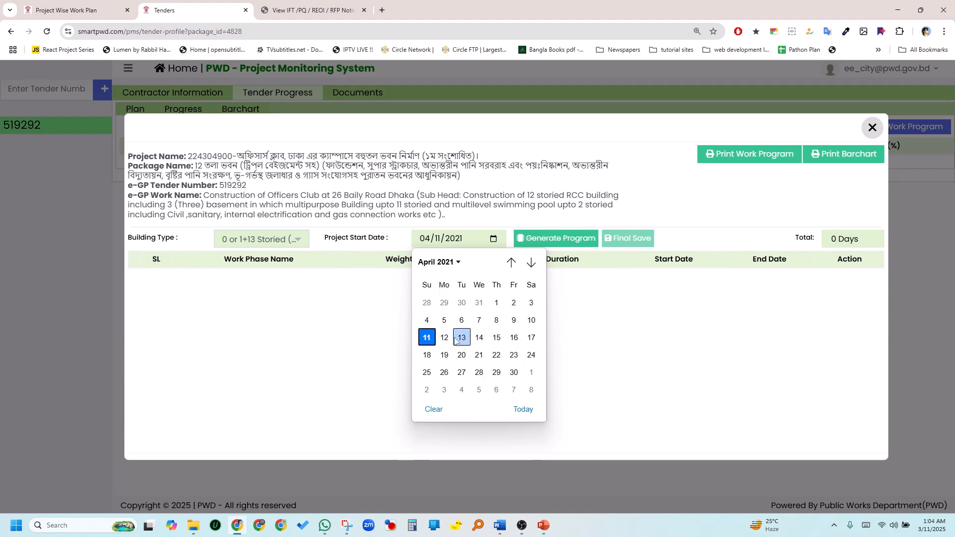
pyautogui.click(466, 355)
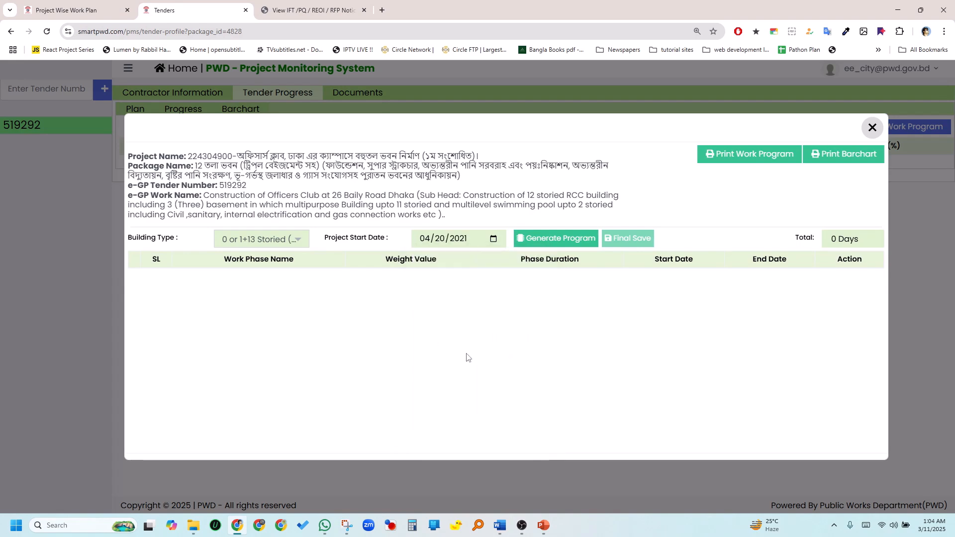
pyautogui.click(566, 242)
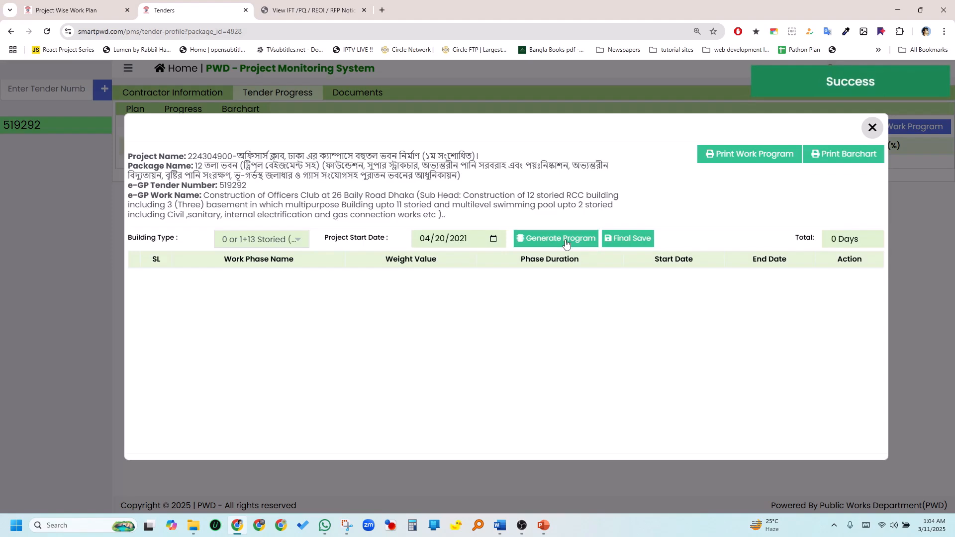
# Step: Look through the generated list of work phases for the building
pyautogui.scroll(-5, 353, 294)
pyautogui.scroll(5, 328, 323)
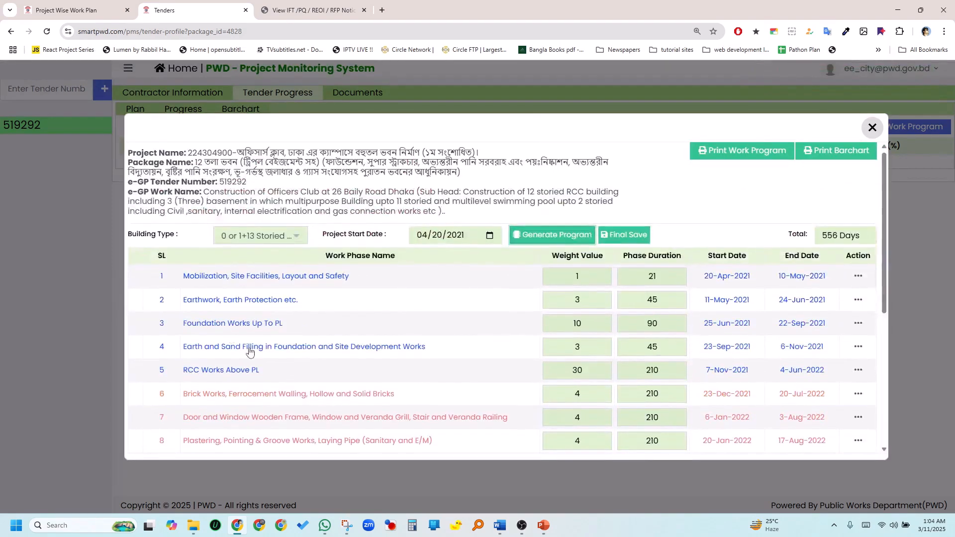
pyautogui.scroll(-2, 281, 352)
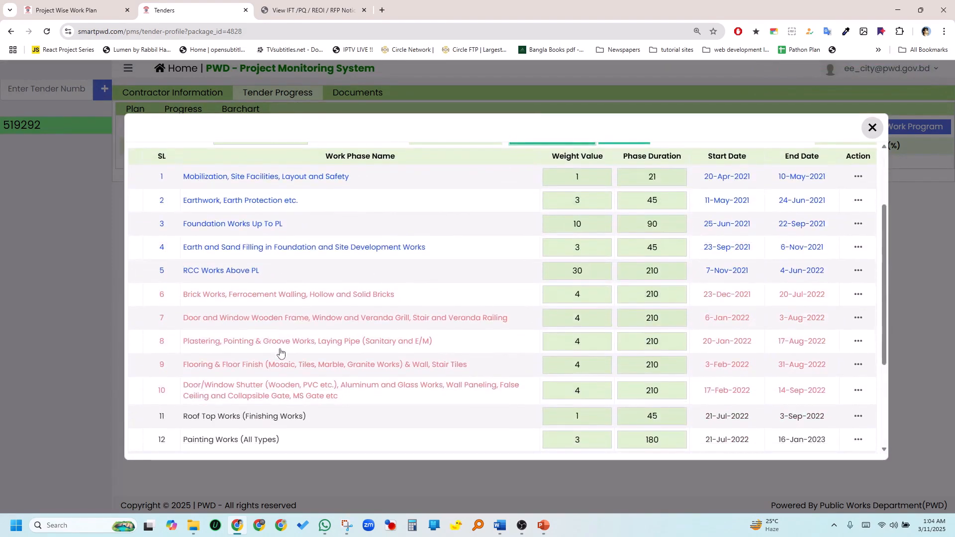
pyautogui.scroll(2, 363, 337)
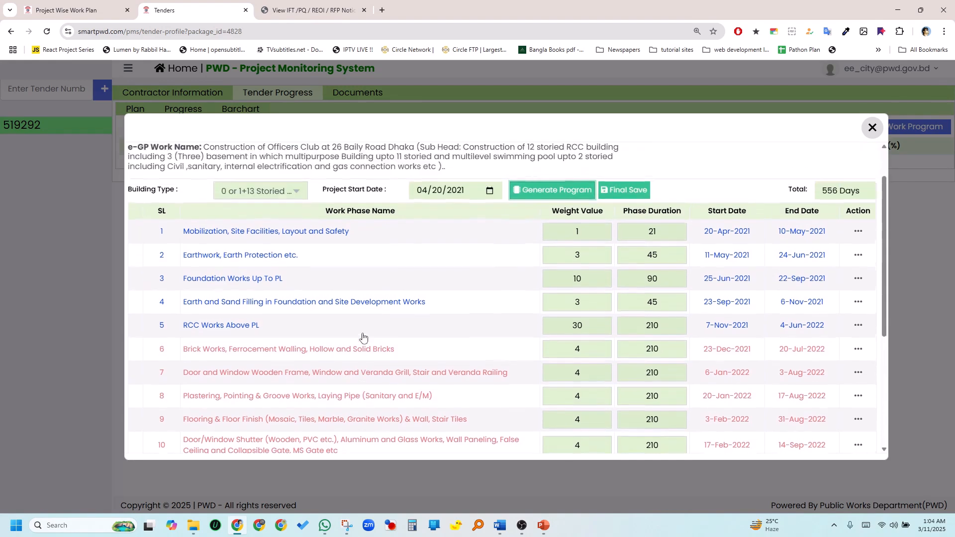
pyautogui.scroll(-2, 392, 319)
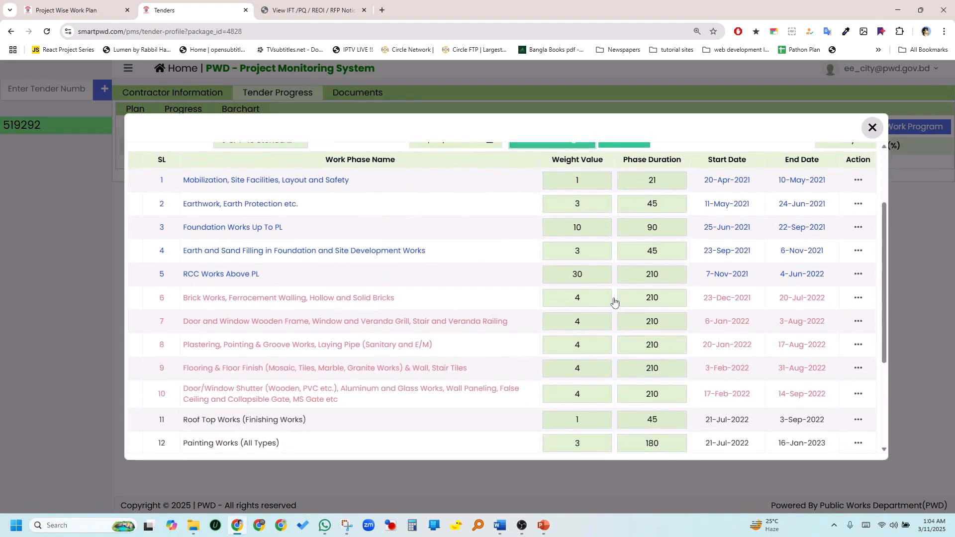
pyautogui.scroll(2, 590, 274)
pyautogui.scroll(-3, 590, 275)
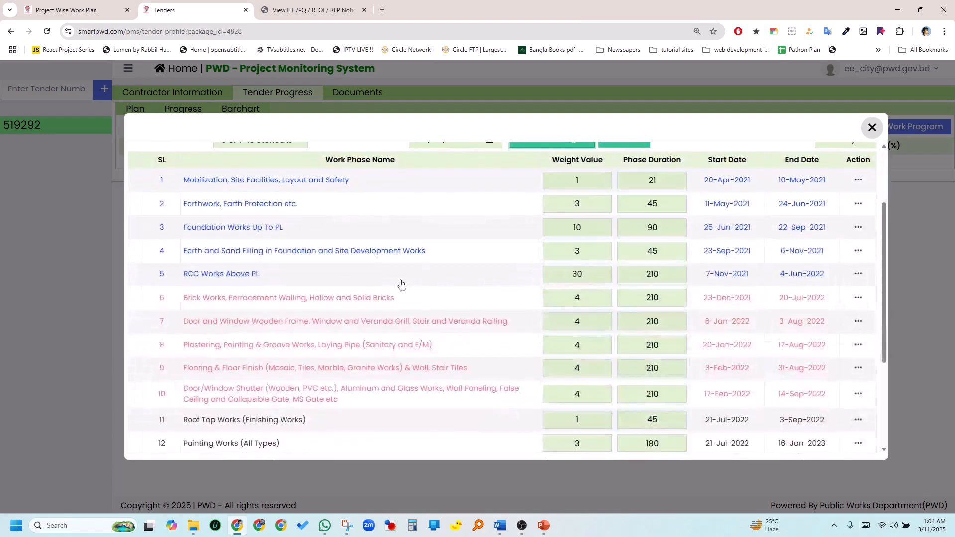
pyautogui.scroll(3, 583, 304)
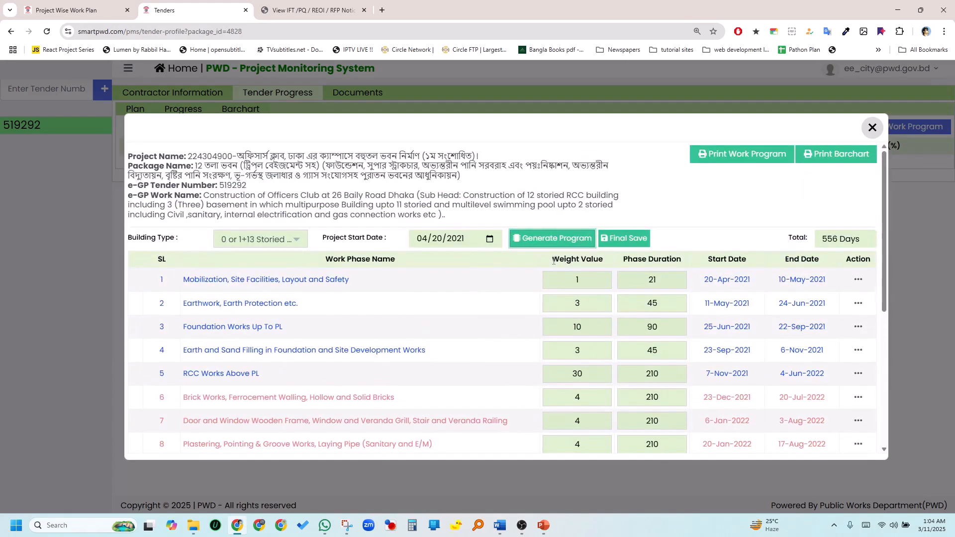
# Step: Examine the weight values of the work phases, including Mobilization, Earthwork and External Electrification Works
pyautogui.moveTo(553, 261); pyautogui.dragTo(600, 260)
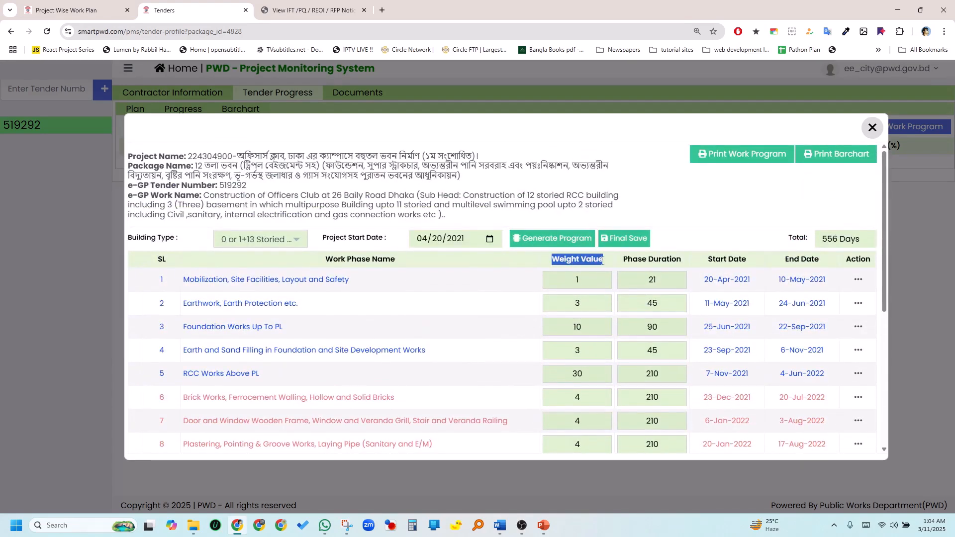
pyautogui.moveTo(627, 260); pyautogui.dragTo(677, 260)
pyautogui.click(675, 262)
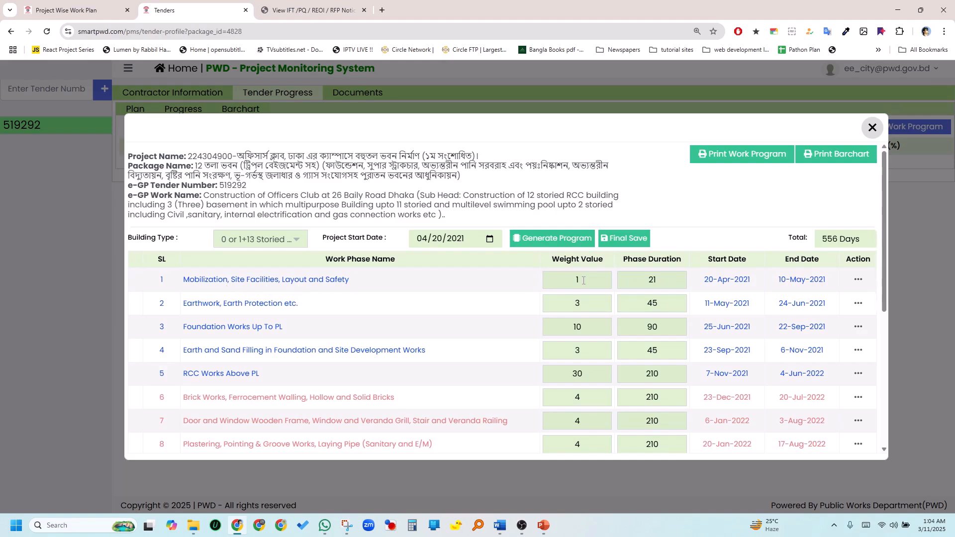
pyautogui.doubleClick(566, 282)
pyautogui.scroll(-1, 580, 306)
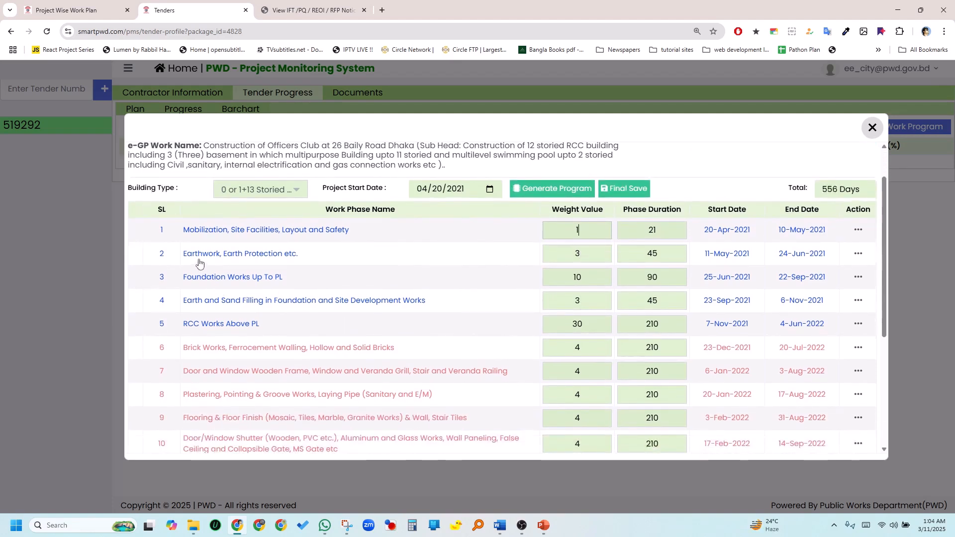
pyautogui.doubleClick(590, 252)
pyautogui.scroll(-3, 531, 278)
pyautogui.scroll(-2, 552, 303)
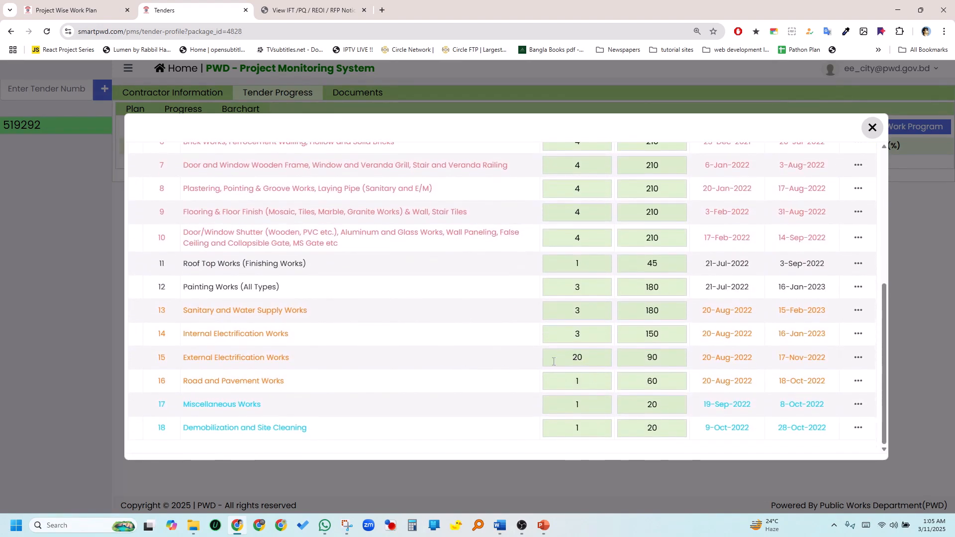
pyautogui.doubleClick(589, 357)
pyautogui.scroll(6, 622, 309)
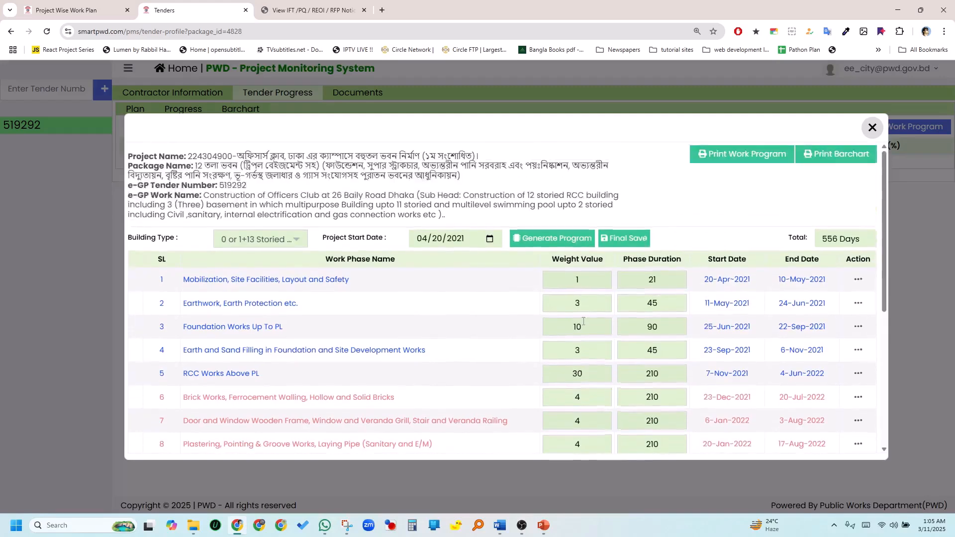
pyautogui.scroll(-4, 660, 263)
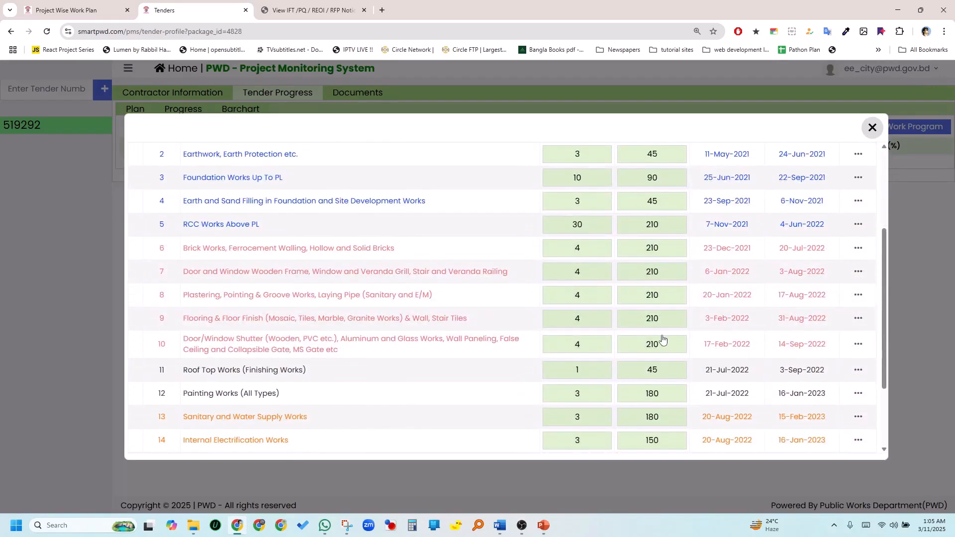
# Step: Examine the durations of the work phases and the program's total number of days
pyautogui.scroll(3, 684, 309)
pyautogui.doubleClick(666, 285)
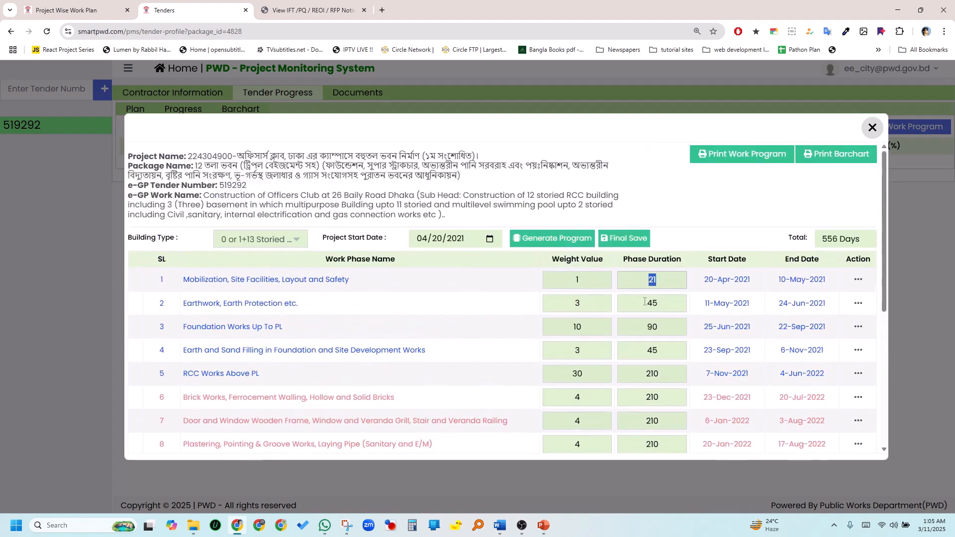
pyautogui.doubleClick(652, 327)
pyautogui.click(646, 352)
pyautogui.doubleClick(646, 352)
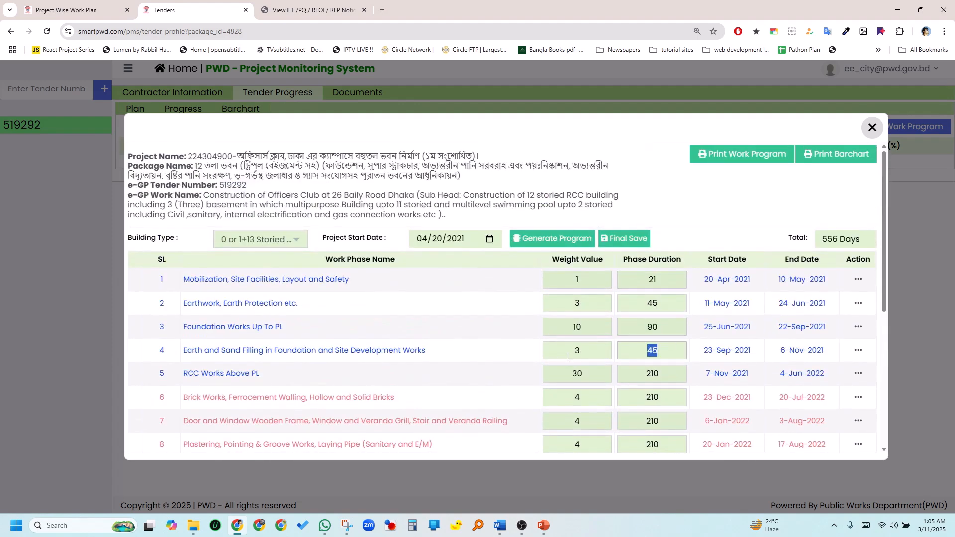
pyautogui.click(533, 285)
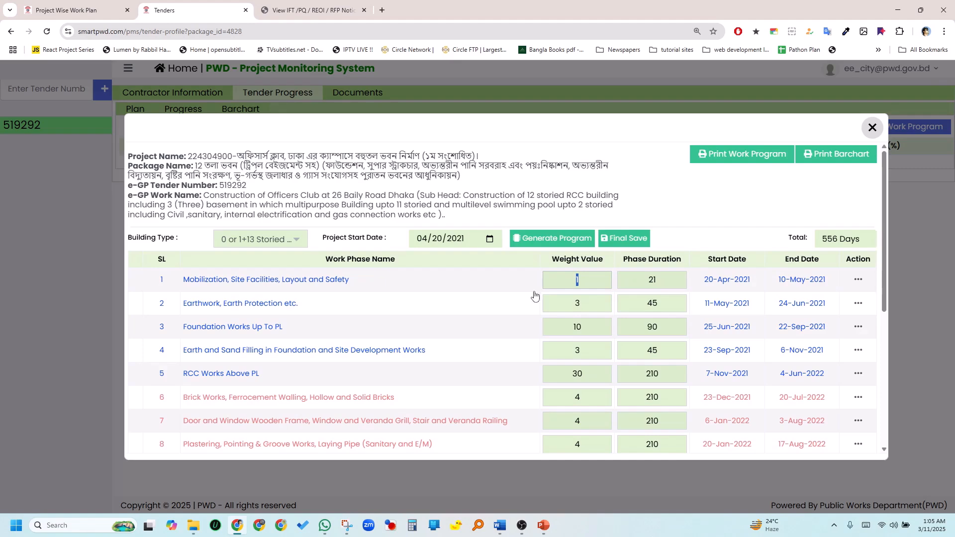
pyautogui.scroll(-3, 535, 293)
pyautogui.doubleClick(652, 315)
pyautogui.scroll(3, 671, 319)
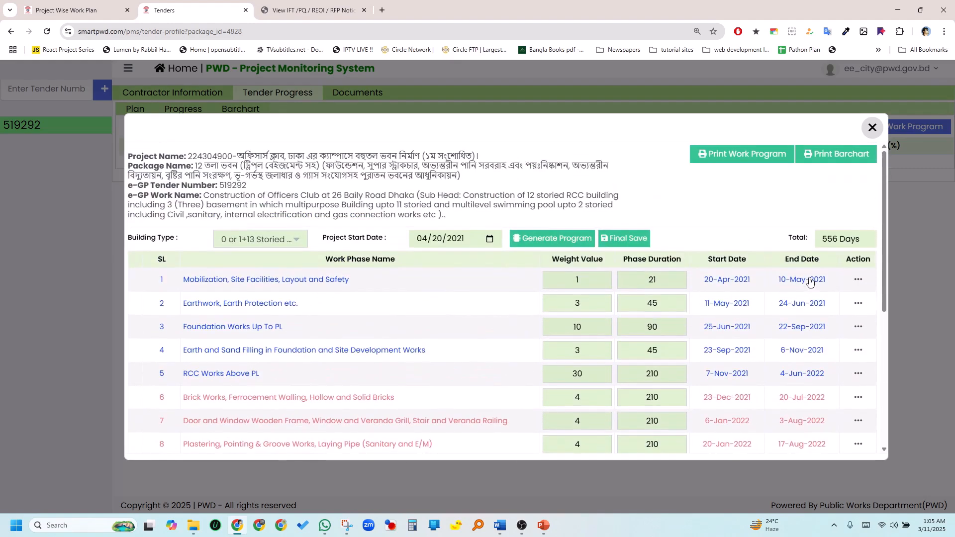
pyautogui.doubleClick(830, 239)
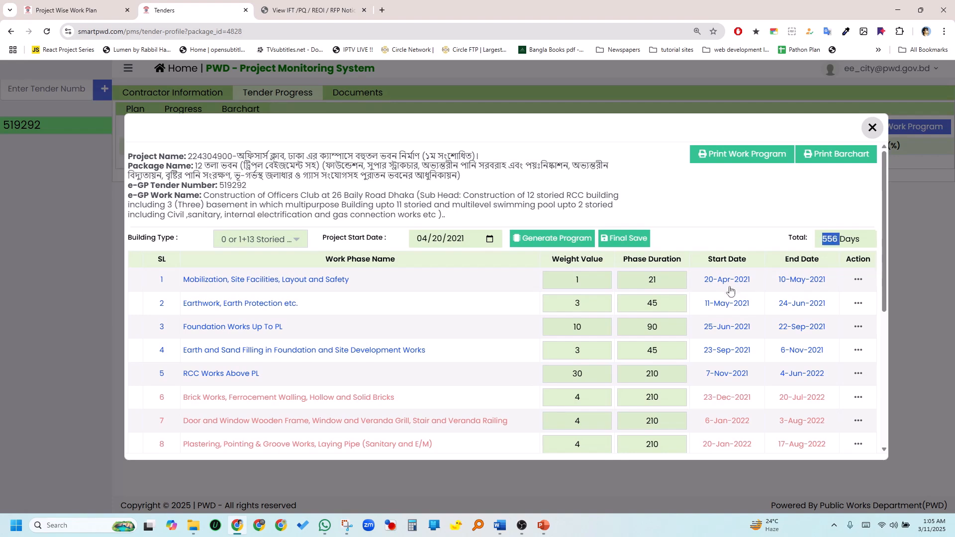
# Step: Review the work program from the Foundation Works Up To PL duration down to the Demobilization and Site Cleaning phase
pyautogui.doubleClick(655, 328)
pyautogui.scroll(-3, 655, 331)
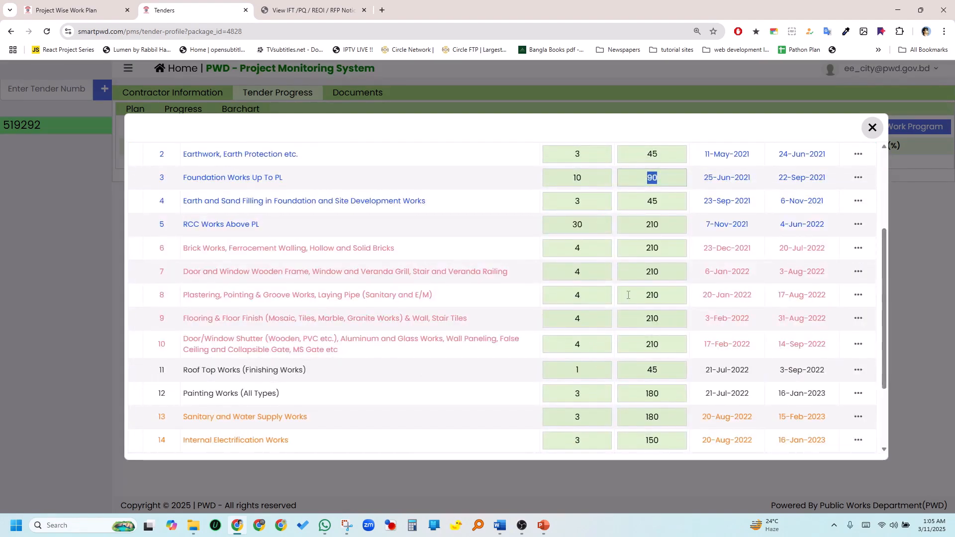
pyautogui.scroll(-2, 487, 351)
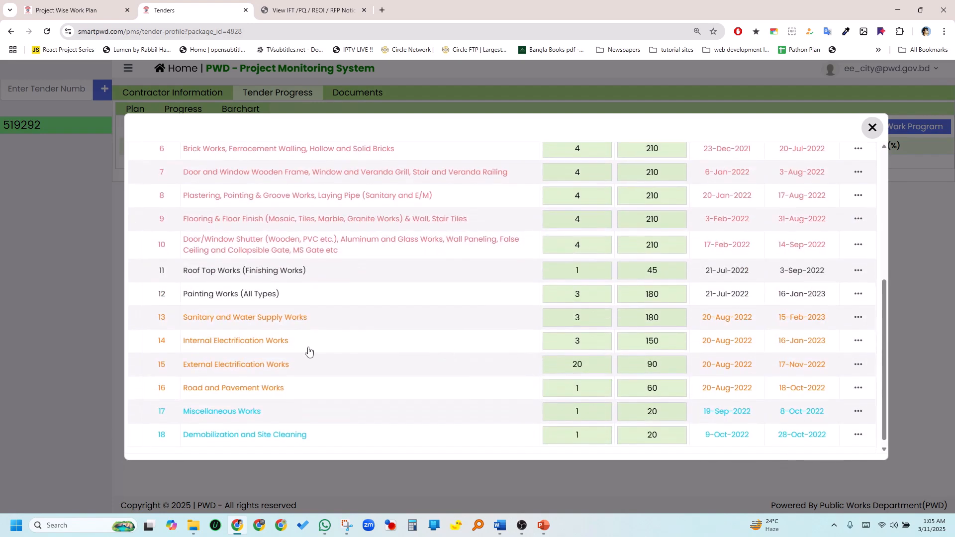
pyautogui.scroll(6, 348, 352)
pyautogui.scroll(-3, 395, 351)
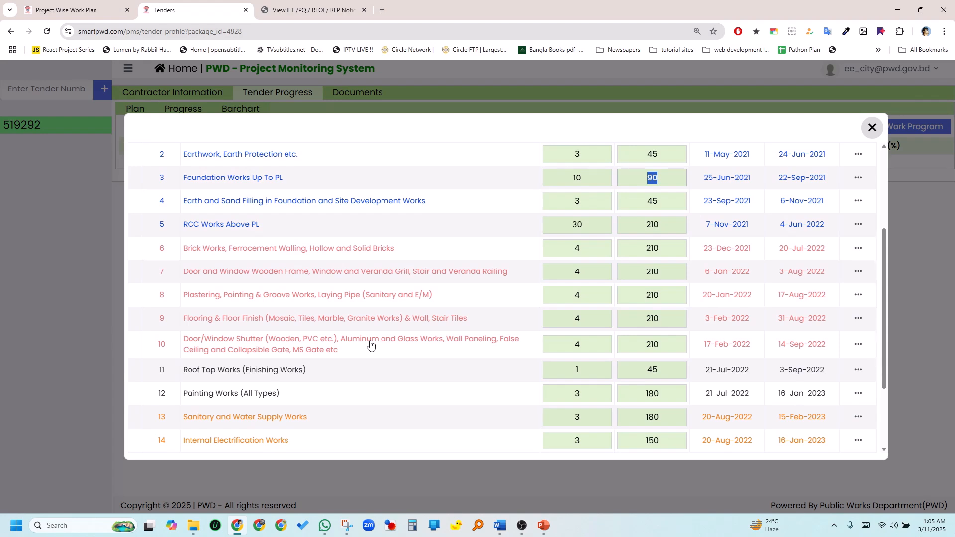
pyautogui.scroll(2, 529, 323)
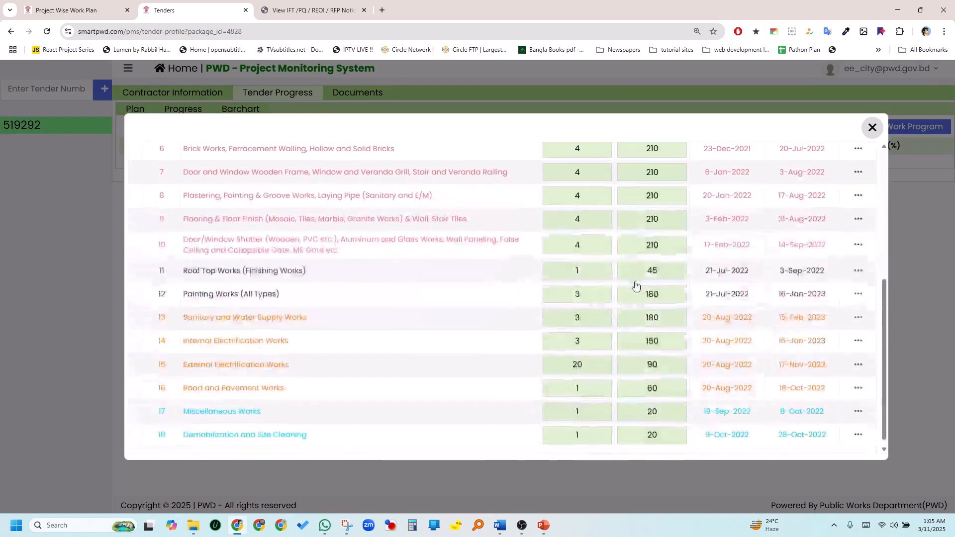
pyautogui.scroll(-4, 631, 294)
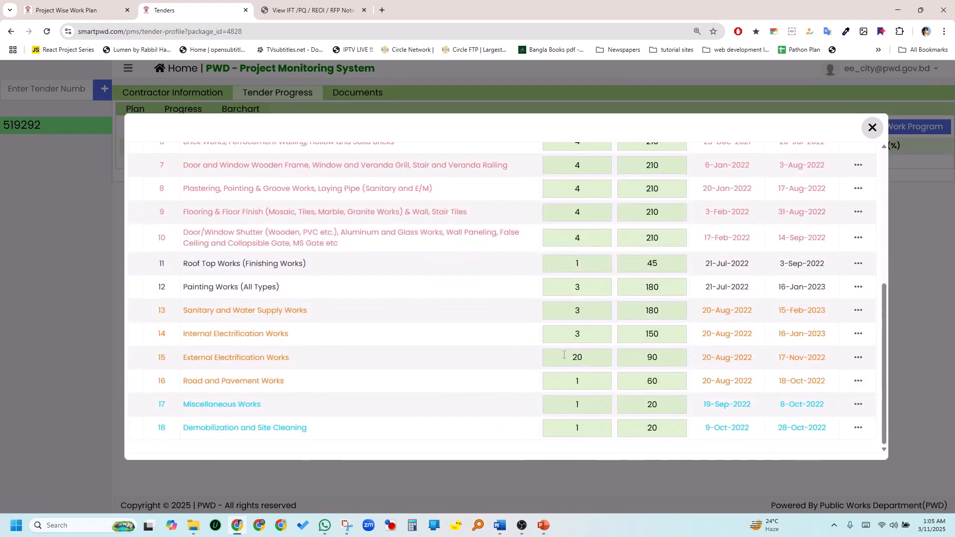
# Step: Check the weight and duration of External Electrification Works and the weights of the Road and Pavement and Miscellaneous Works phases
pyautogui.doubleClick(595, 362)
pyautogui.doubleClick(640, 363)
pyautogui.doubleClick(555, 356)
pyautogui.click(656, 356)
pyautogui.doubleClick(656, 357)
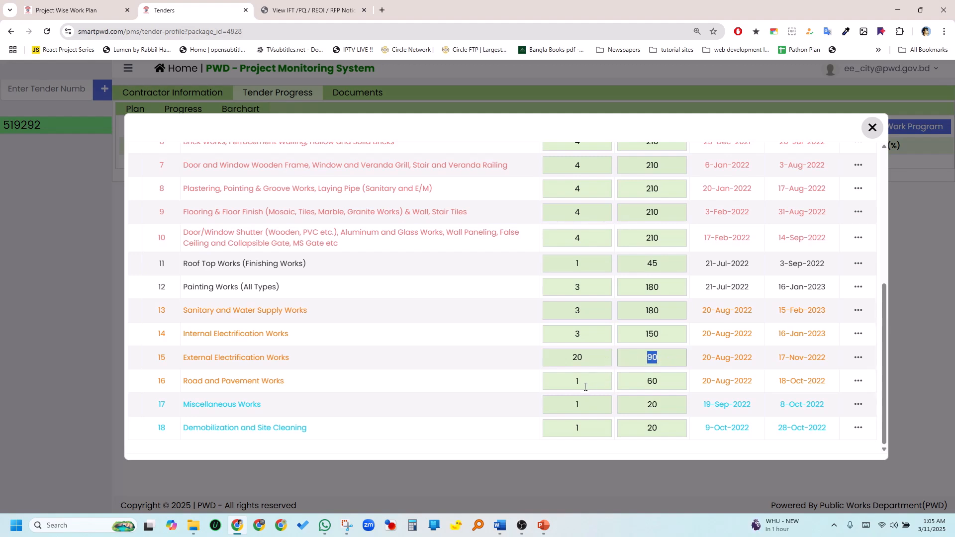
pyautogui.click(573, 406)
pyautogui.doubleClick(572, 406)
pyautogui.click(590, 385)
pyautogui.scroll(5, 433, 380)
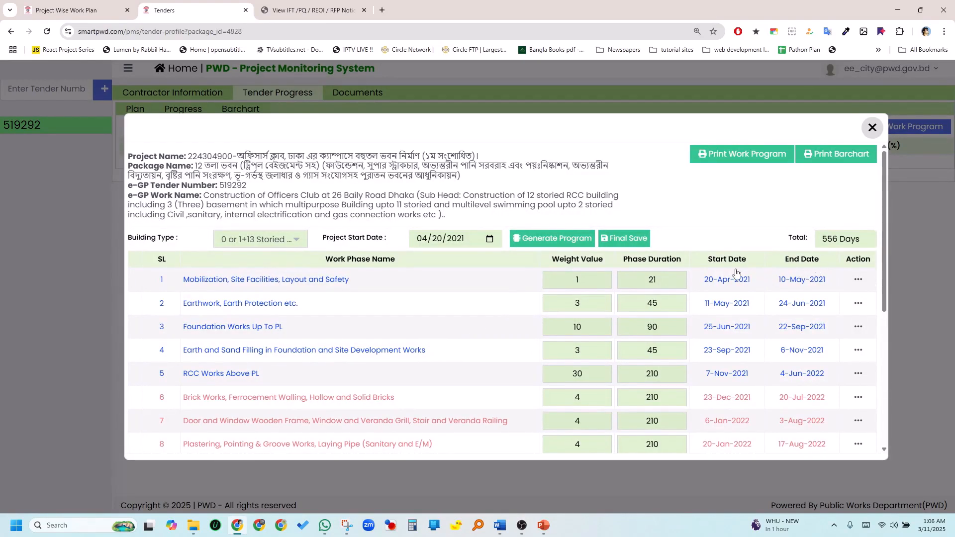
# Step: Save the generated work program as final and reload the tender to display its progress plan
pyautogui.click(629, 241)
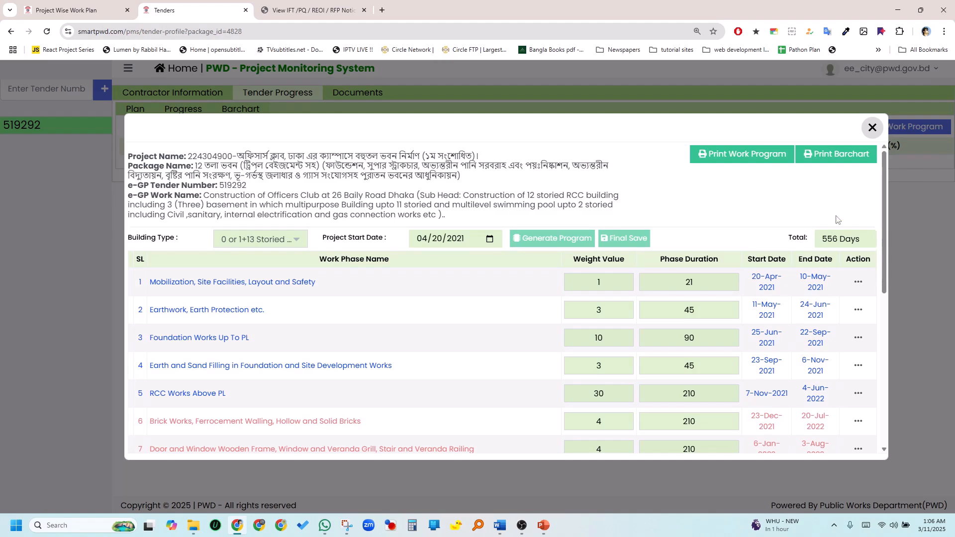
pyautogui.click(870, 135)
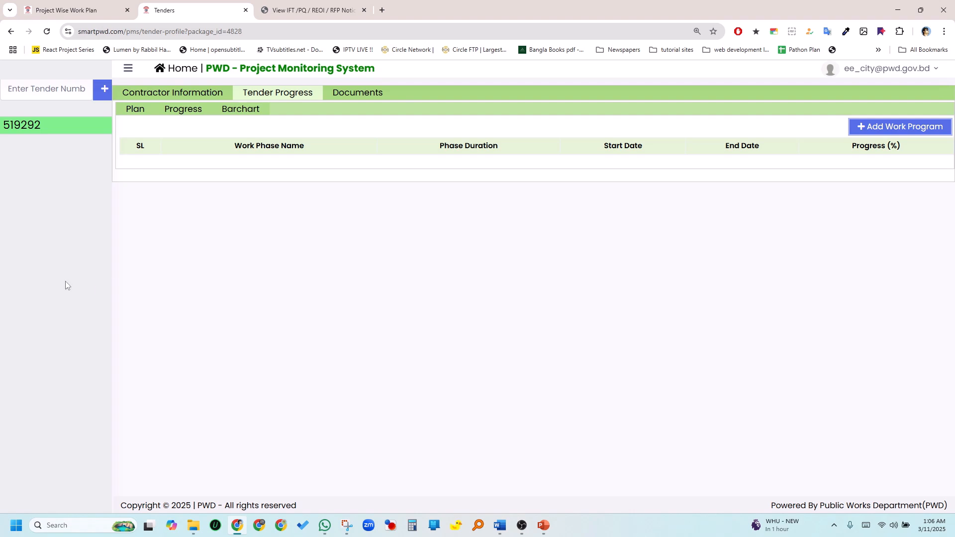
pyautogui.click(35, 134)
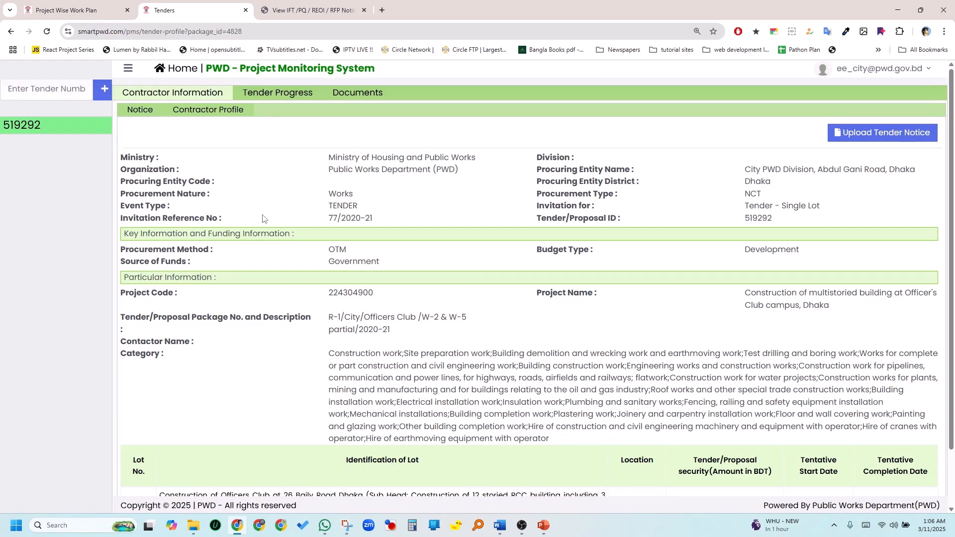
pyautogui.click(25, 132)
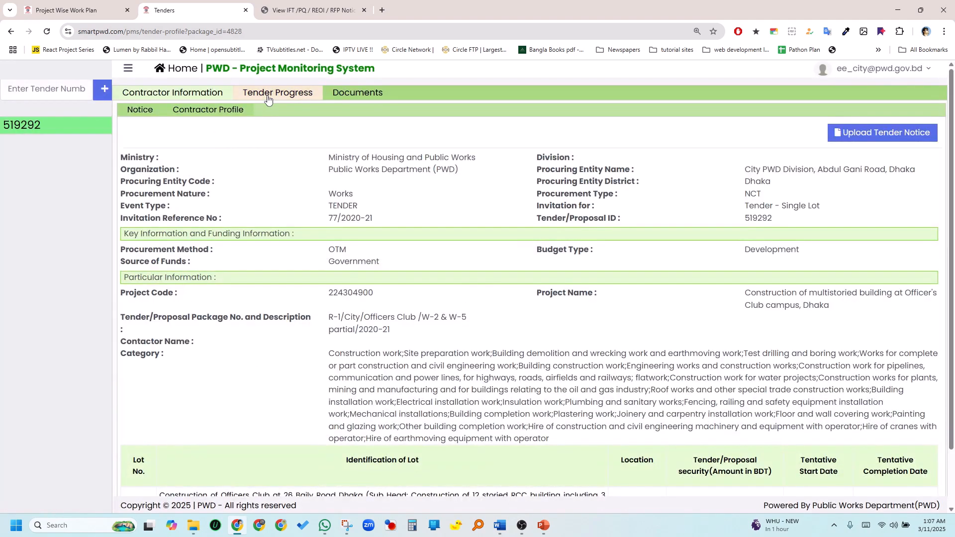
pyautogui.click(268, 95)
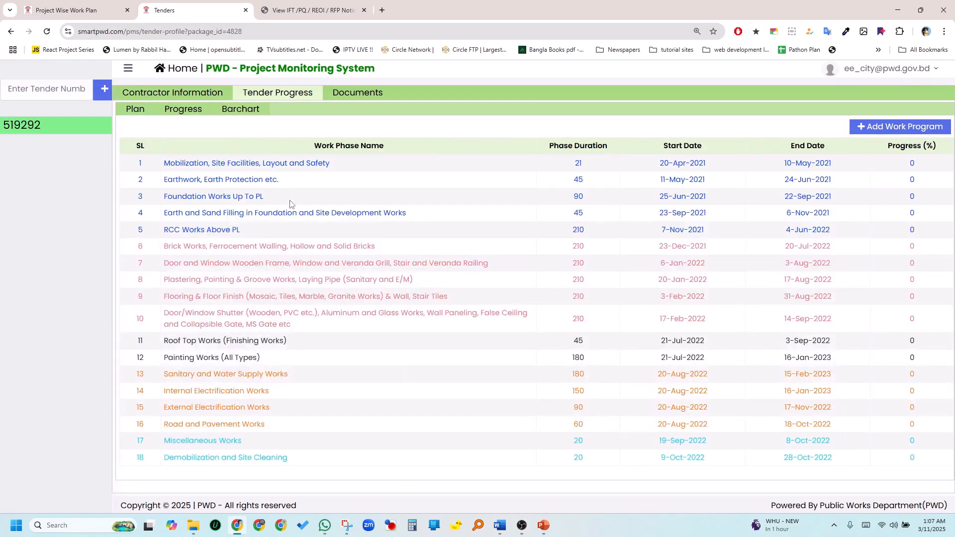
# Step: Review the tender's progress table with the planned and actual durations, dates and progress of all work phases
pyautogui.click(185, 113)
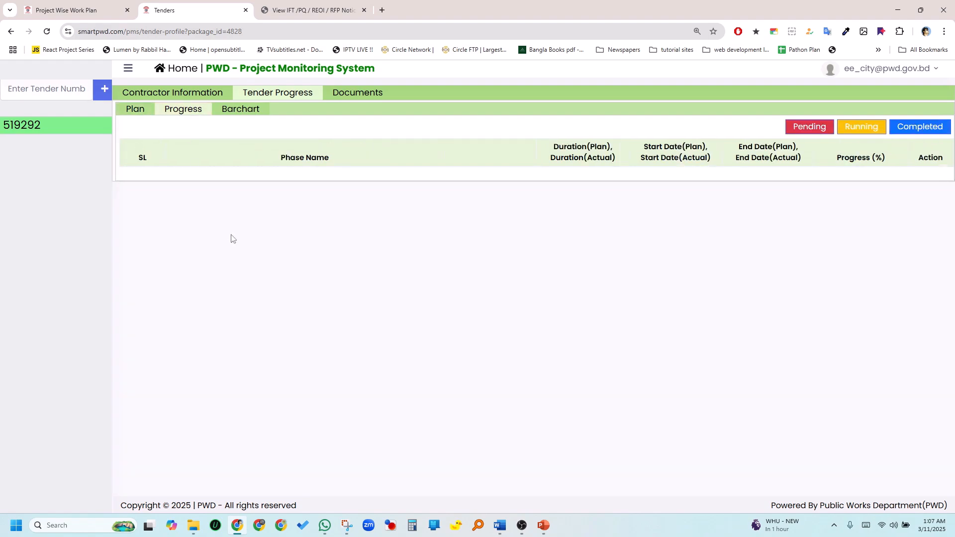
pyautogui.scroll(-5, 235, 251)
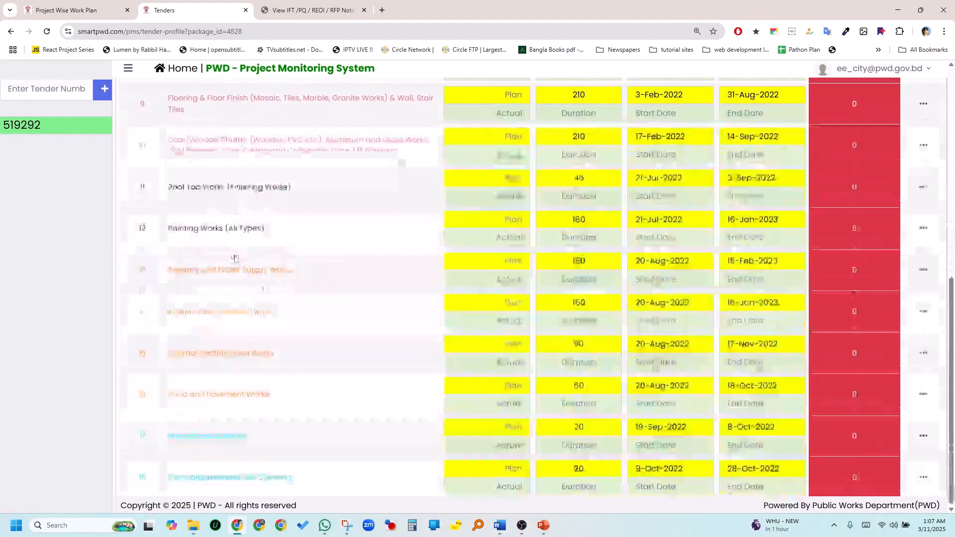
pyautogui.scroll(7, 234, 258)
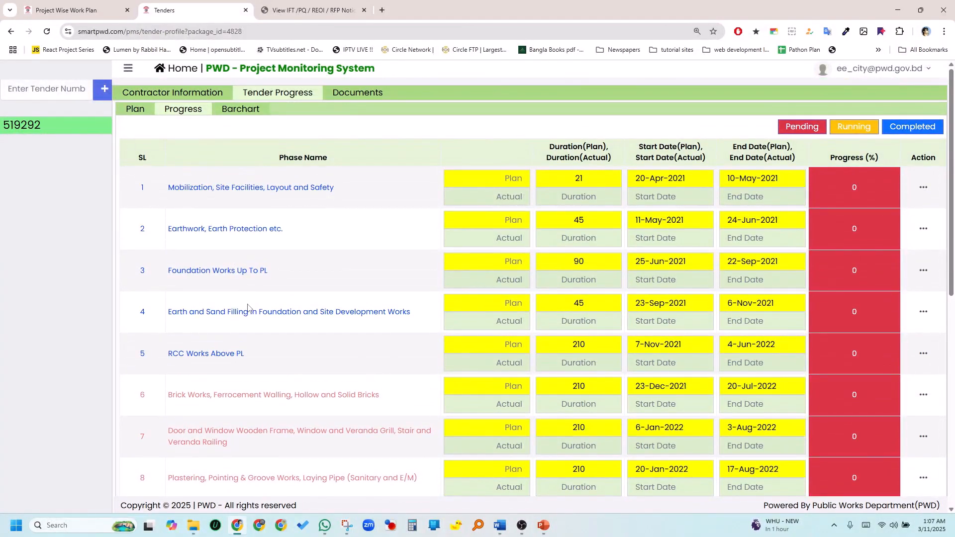
pyautogui.scroll(-5, 249, 306)
pyautogui.scroll(5, 256, 304)
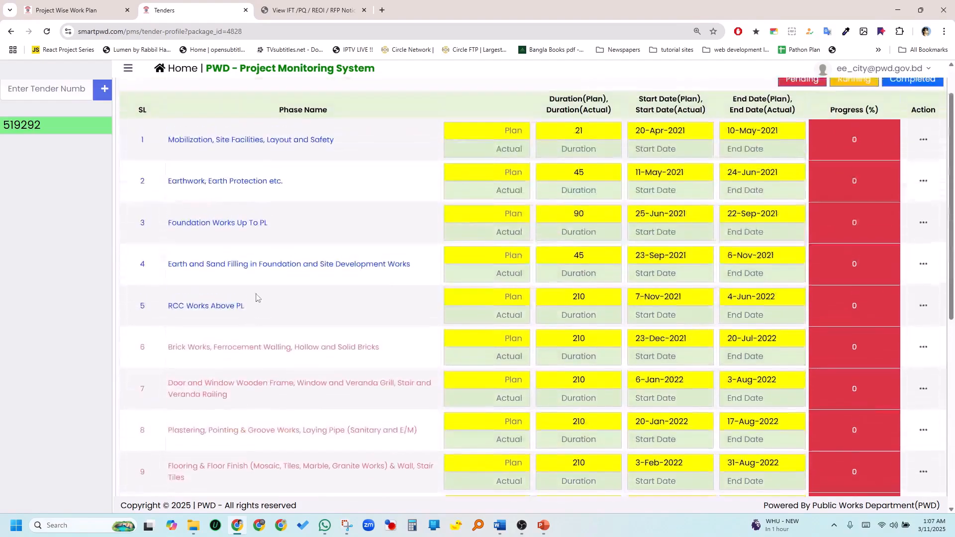
pyautogui.scroll(1, 257, 298)
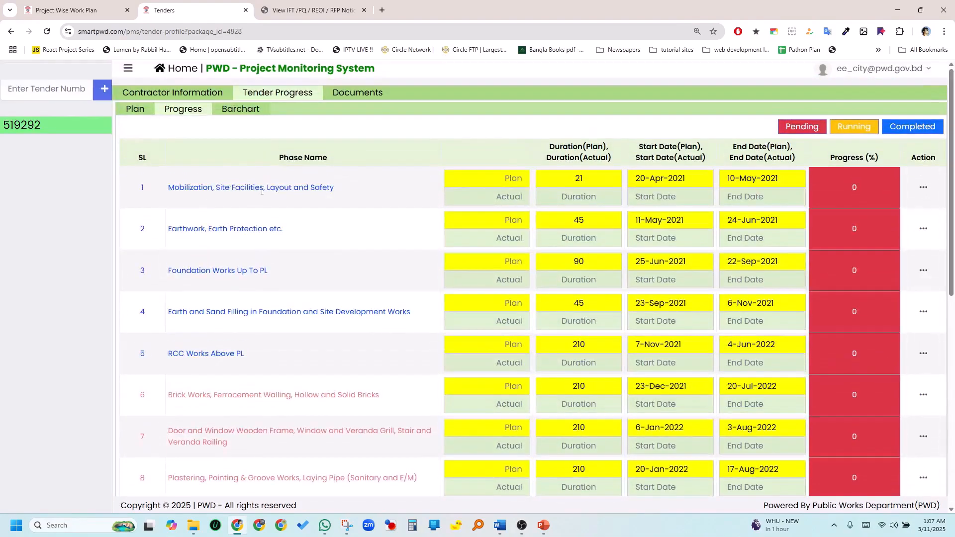
# Step: Open the progress entry for the Mobilization, Site Facilities, Layout and Safety phase and set its start date to 30-04-2021
pyautogui.click(922, 187)
pyautogui.click(892, 211)
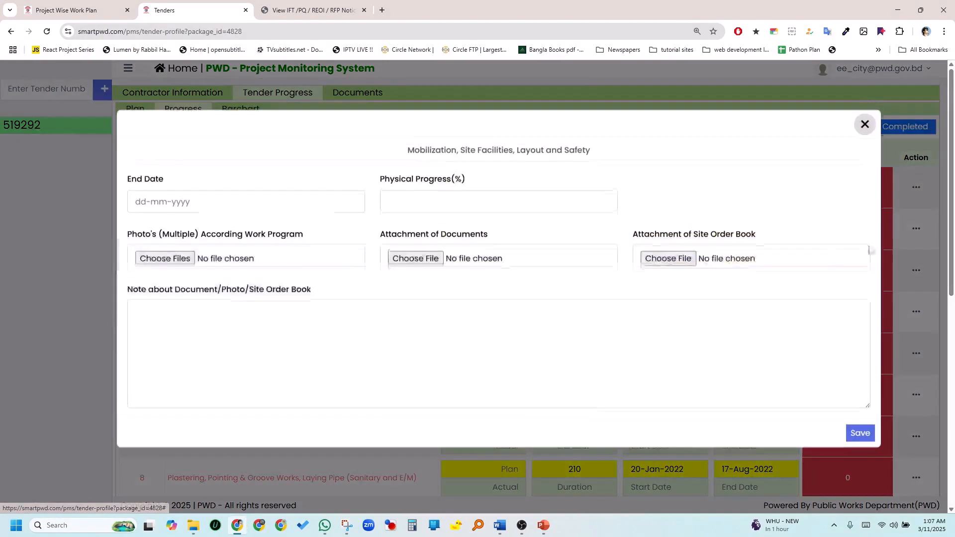
pyautogui.click(212, 213)
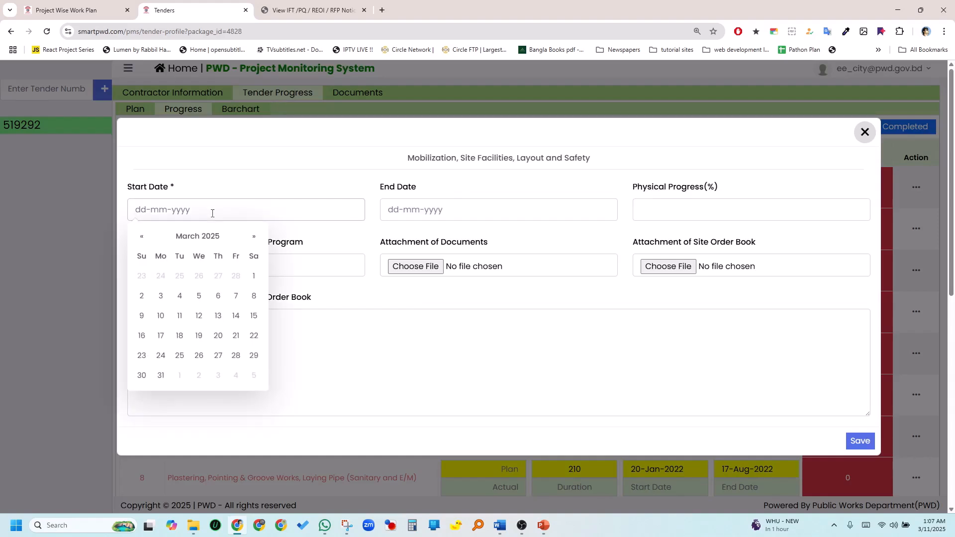
pyautogui.click(187, 241)
pyautogui.click(206, 239)
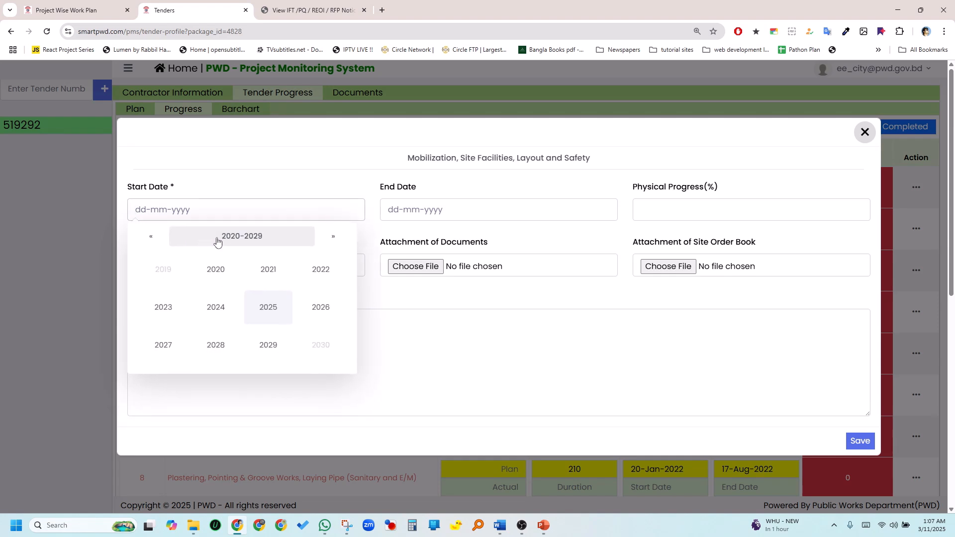
pyautogui.click(217, 241)
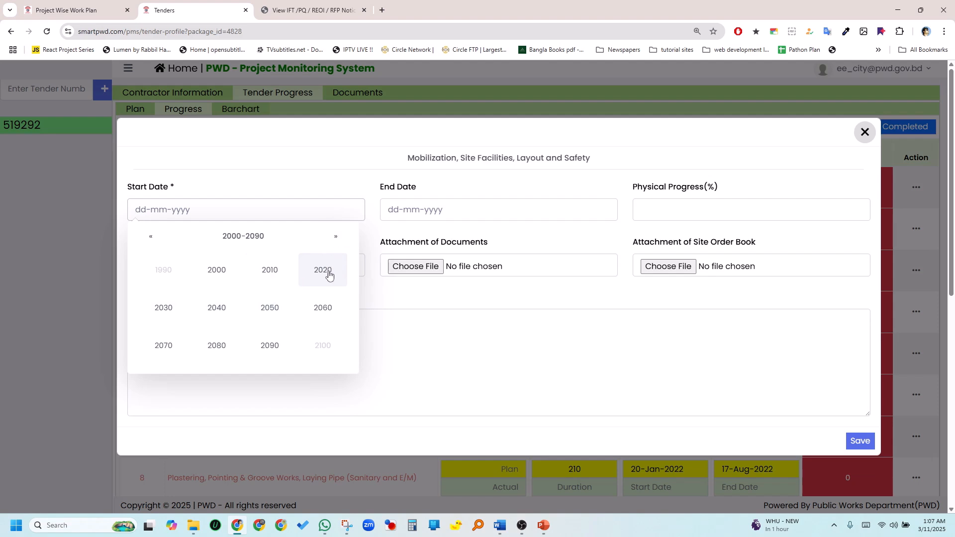
pyautogui.click(333, 242)
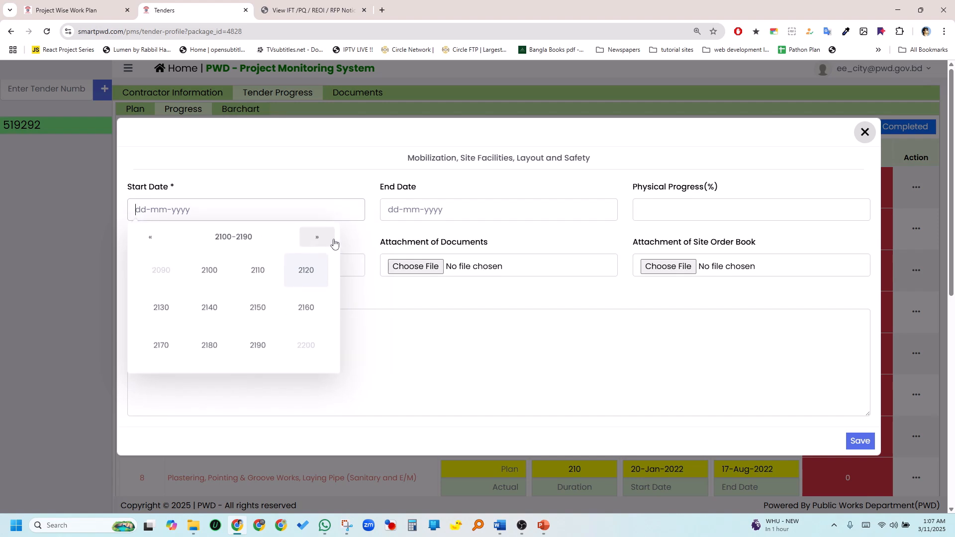
pyautogui.click(151, 238)
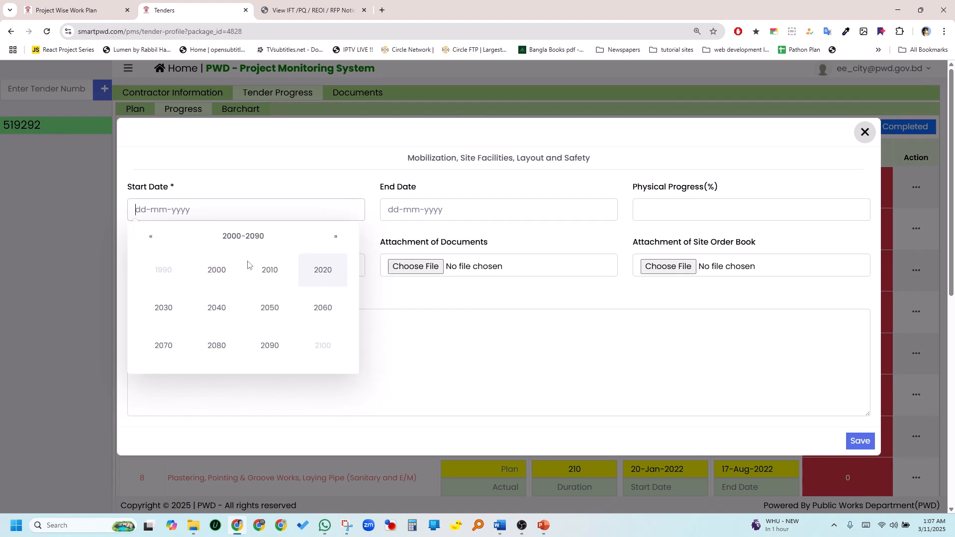
pyautogui.click(325, 271)
pyautogui.click(261, 283)
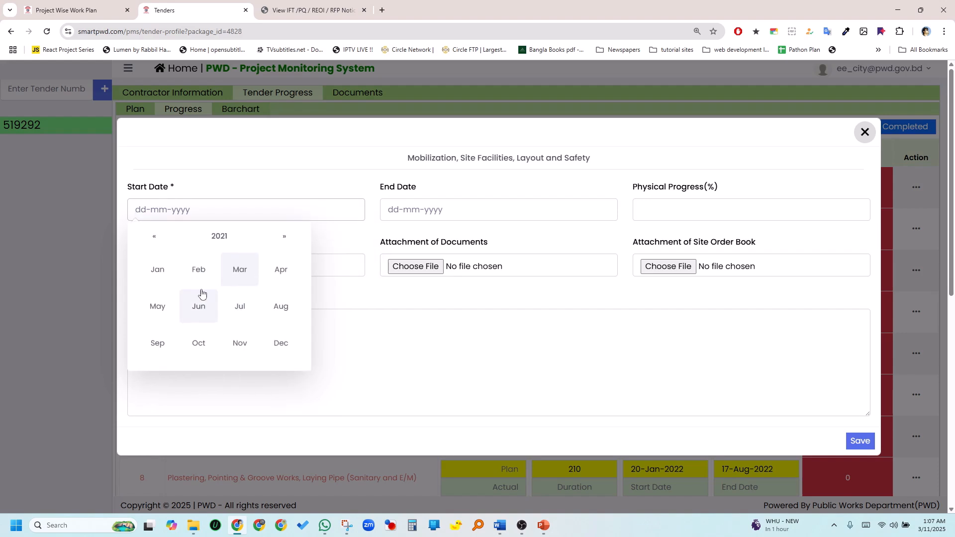
pyautogui.click(295, 276)
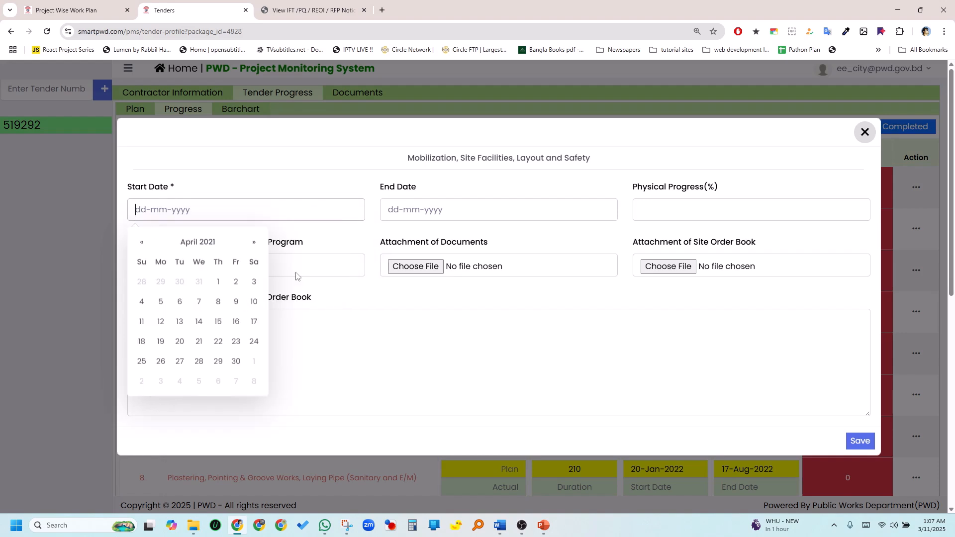
pyautogui.click(236, 361)
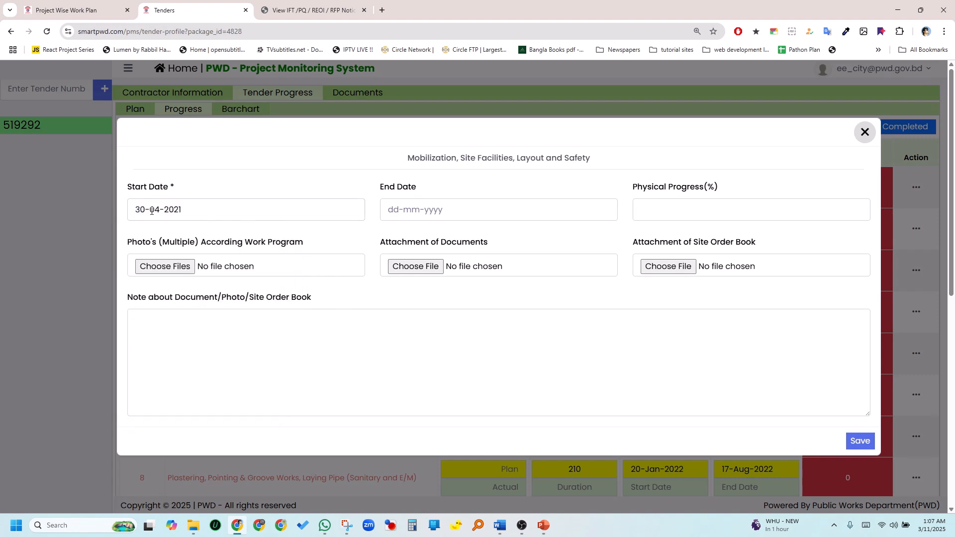
# Step: Set the end date of the Mobilization phase to 10-05-2021
pyautogui.click(443, 215)
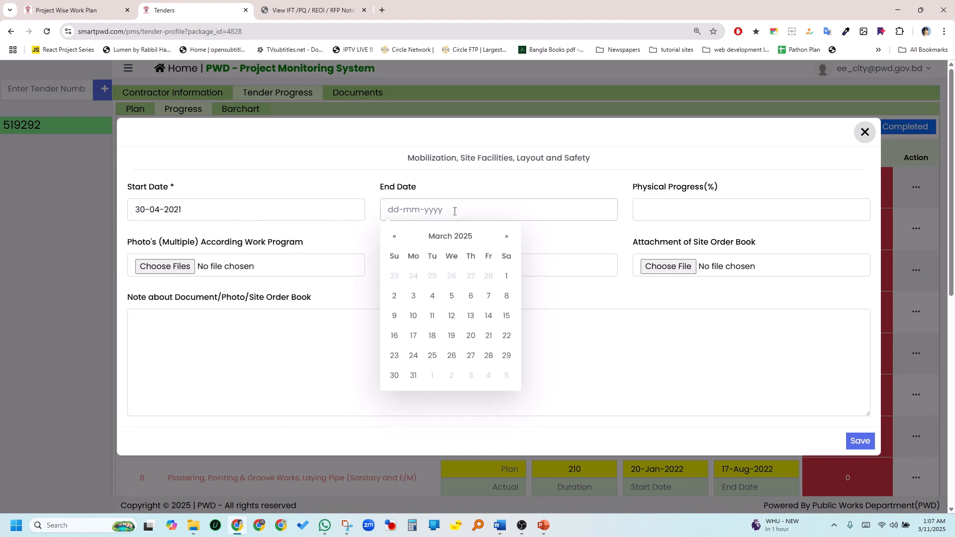
pyautogui.click(450, 241)
pyautogui.click(450, 241)
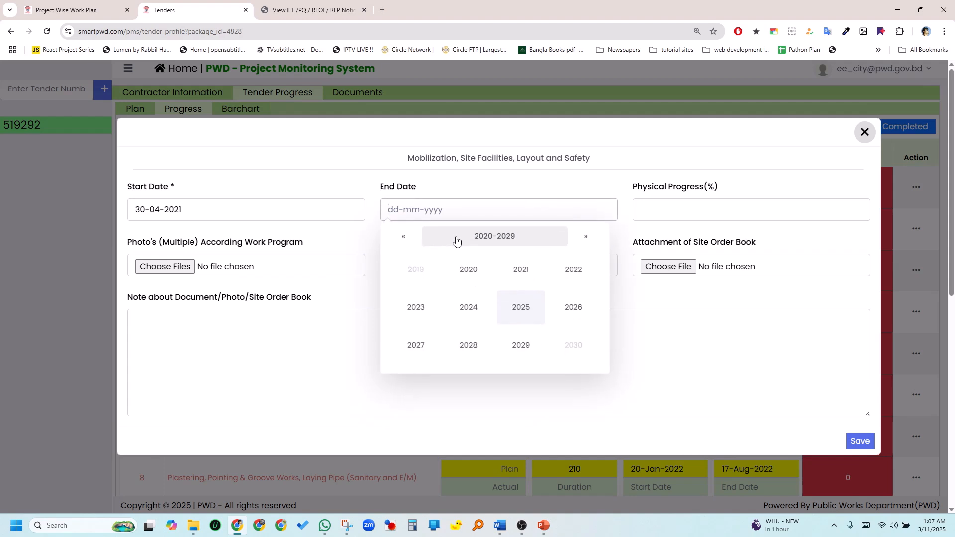
pyautogui.click(509, 274)
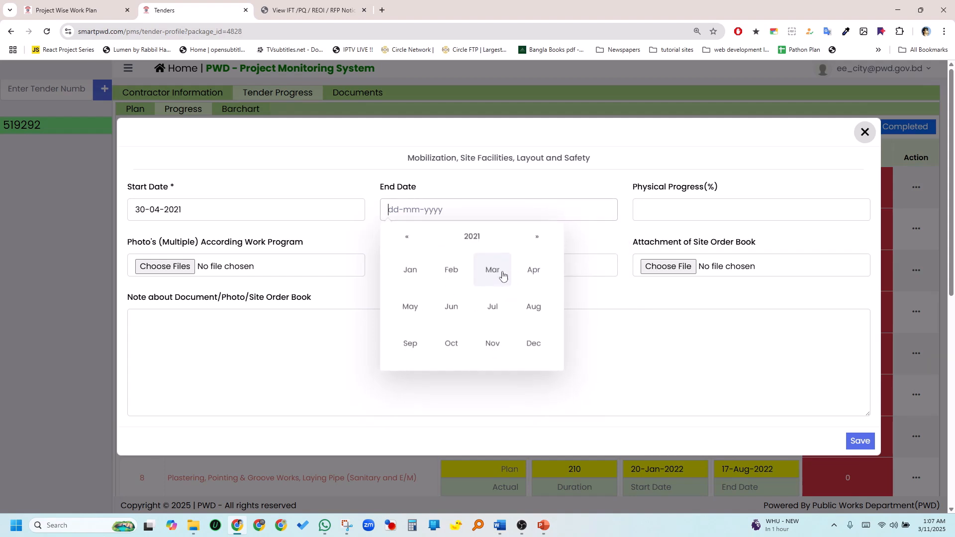
pyautogui.click(532, 273)
pyautogui.click(462, 237)
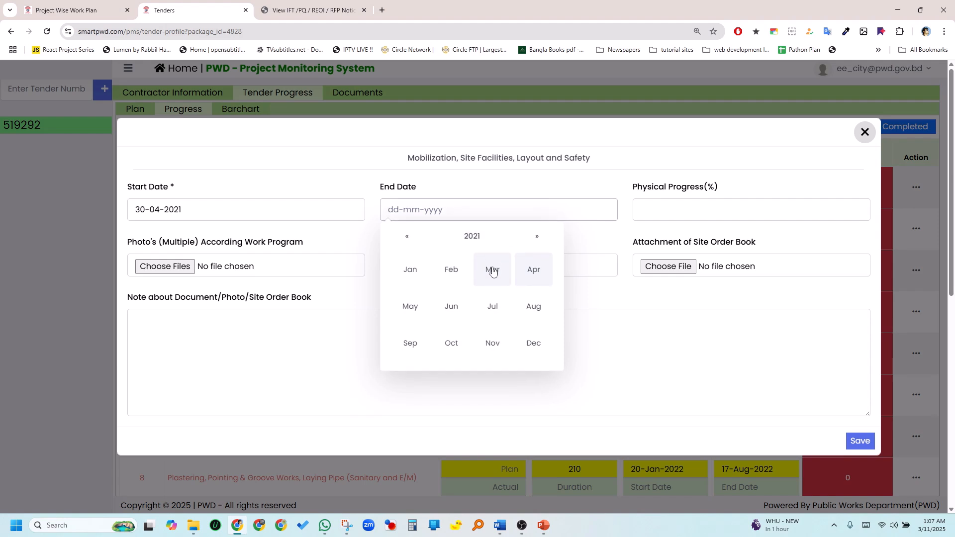
pyautogui.click(424, 307)
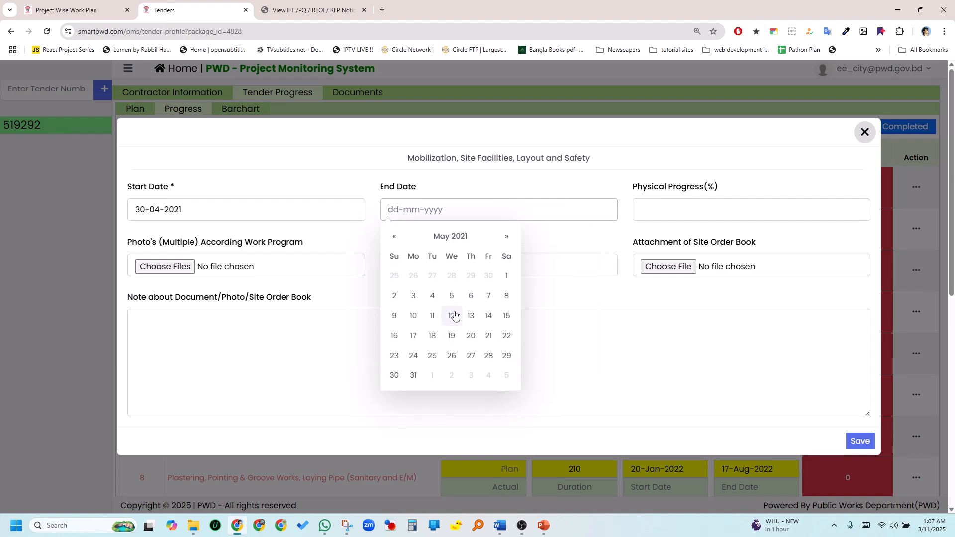
pyautogui.click(413, 316)
# Step: Set the physical progress of the Mobilization phase to 100 percent
pyautogui.click(687, 209)
pyautogui.write('1')
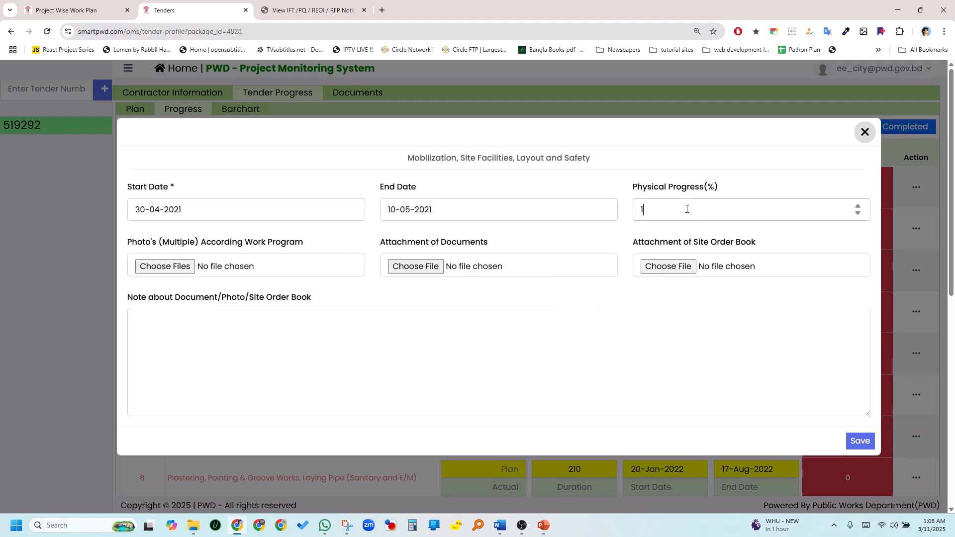
pyautogui.write('000')
# Step: Attach bangladesh-govt-logo-removebg-preview.png as the work program photo, leaving the document attachment empty
pyautogui.click(184, 271)
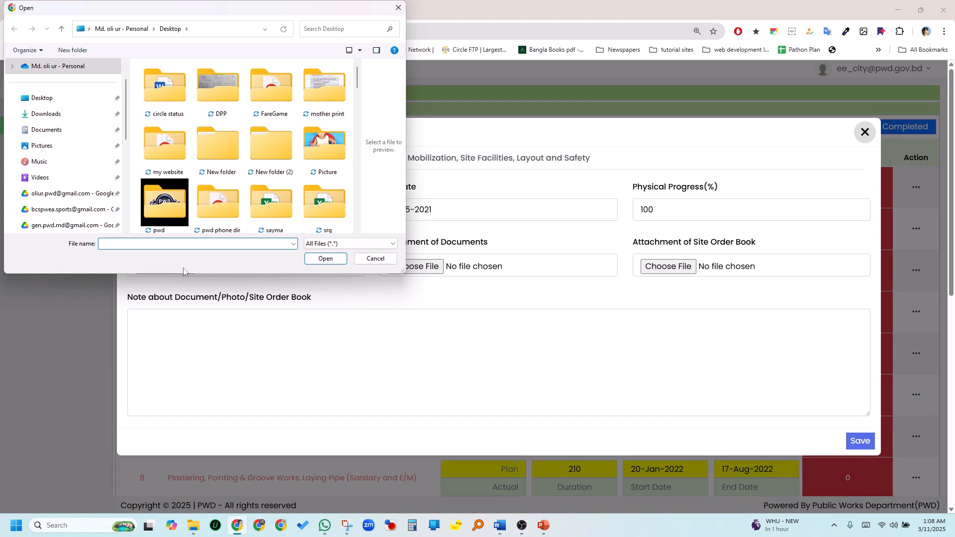
pyautogui.scroll(-5, 241, 184)
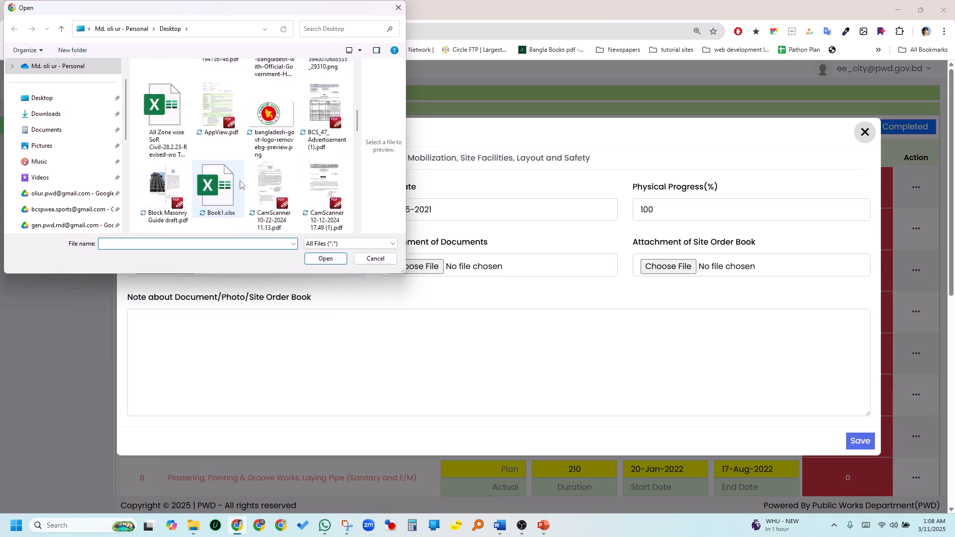
pyautogui.click(271, 117)
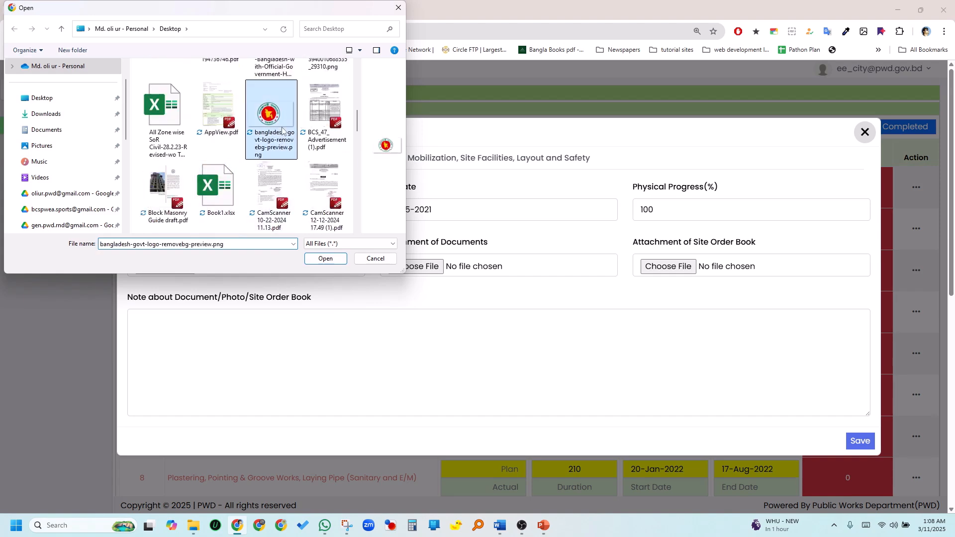
pyautogui.click(326, 259)
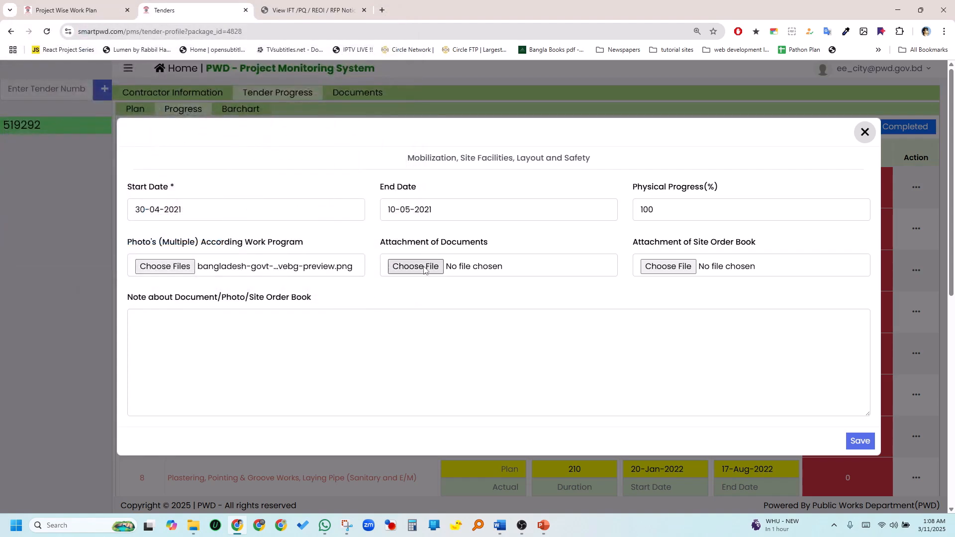
pyautogui.click(416, 267)
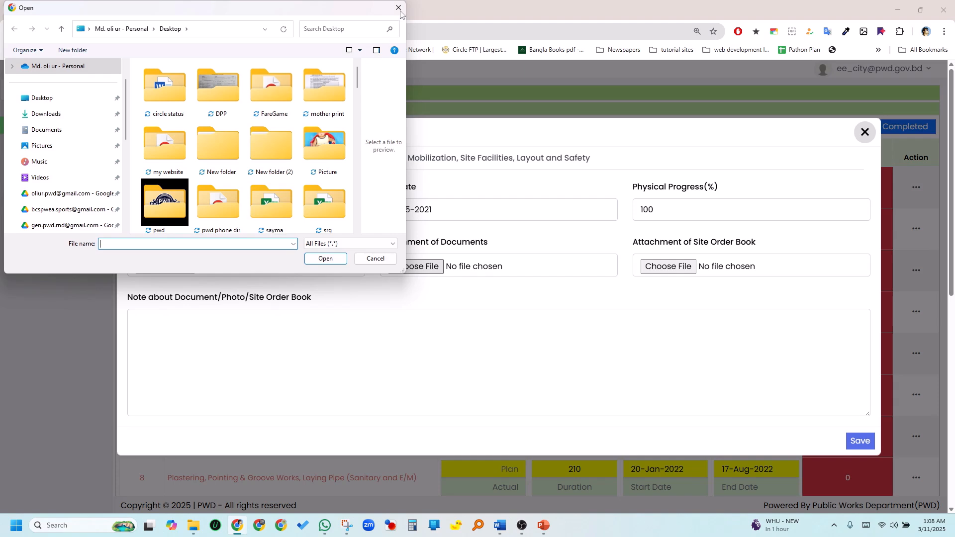
pyautogui.click(400, 12)
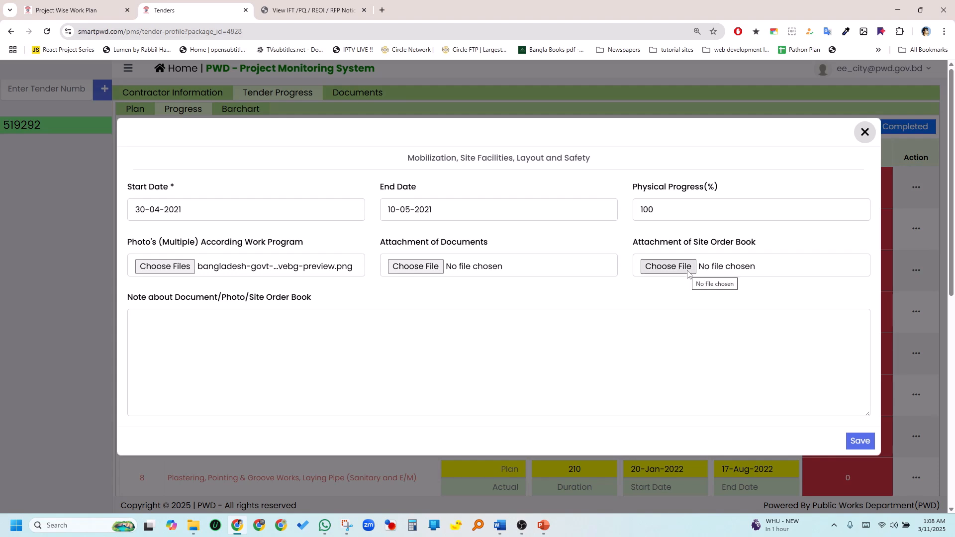
# Step: Add the note "Mobilization and layout is complete." and save the phase progress, then check the progress table
pyautogui.click(330, 345)
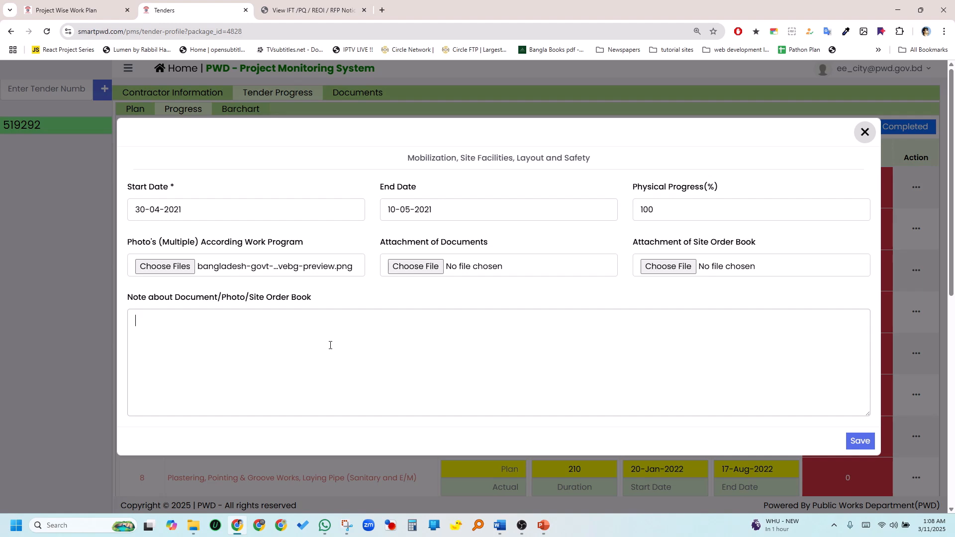
pyautogui.write('Mobilization and layout is complete.')
pyautogui.click(860, 441)
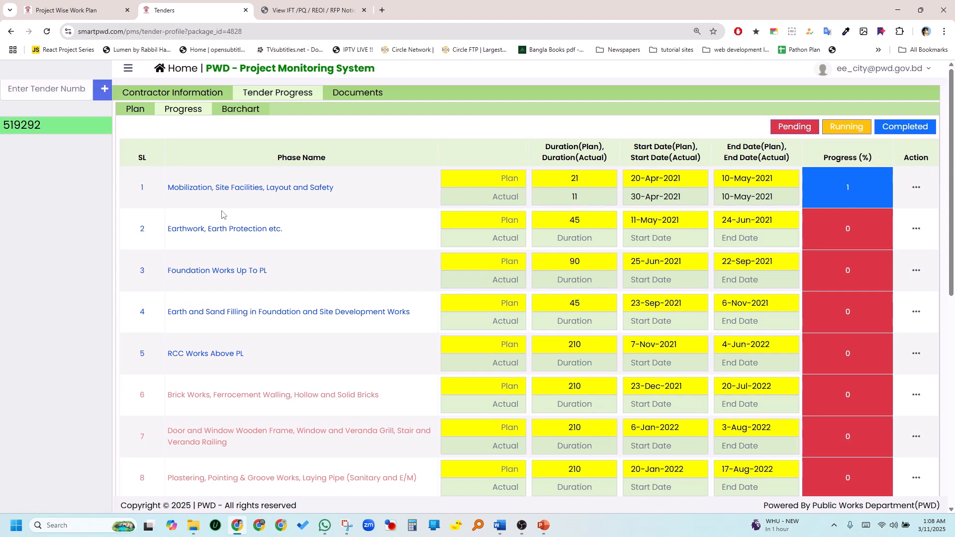
pyautogui.scroll(-2, 268, 284)
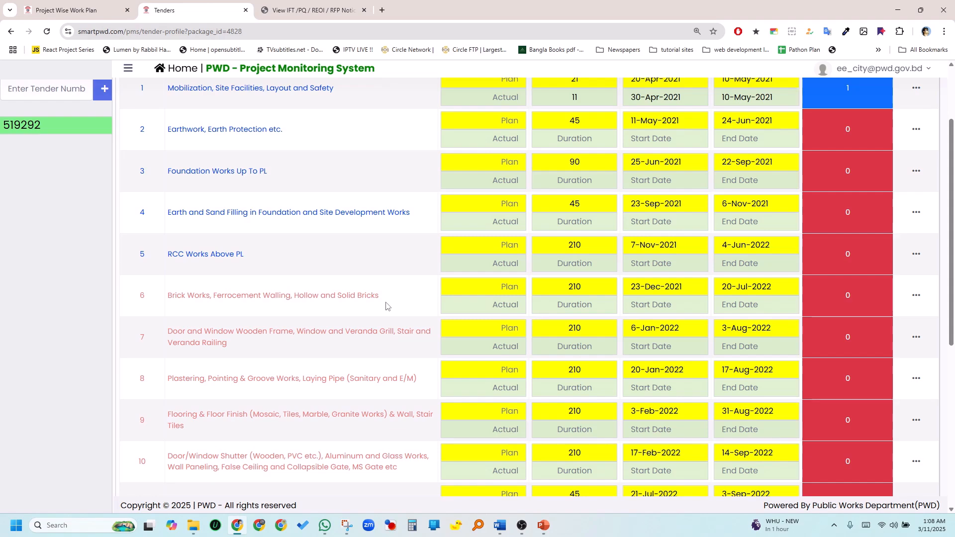
pyautogui.scroll(2, 386, 306)
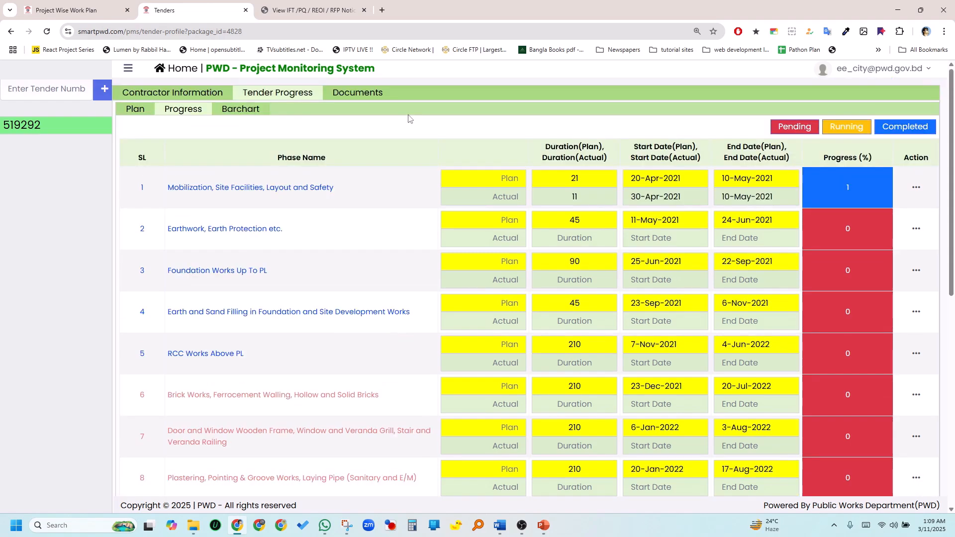
# Step: Examine the bar chart of planned and actual durations for the tender's work phases
pyautogui.click(248, 114)
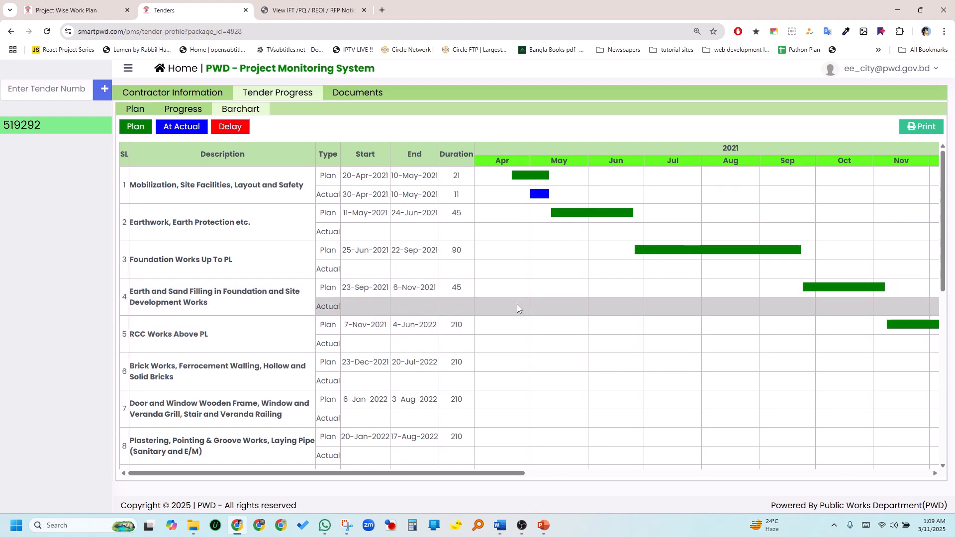
pyautogui.scroll(-5, 376, 321)
pyautogui.scroll(5, 375, 318)
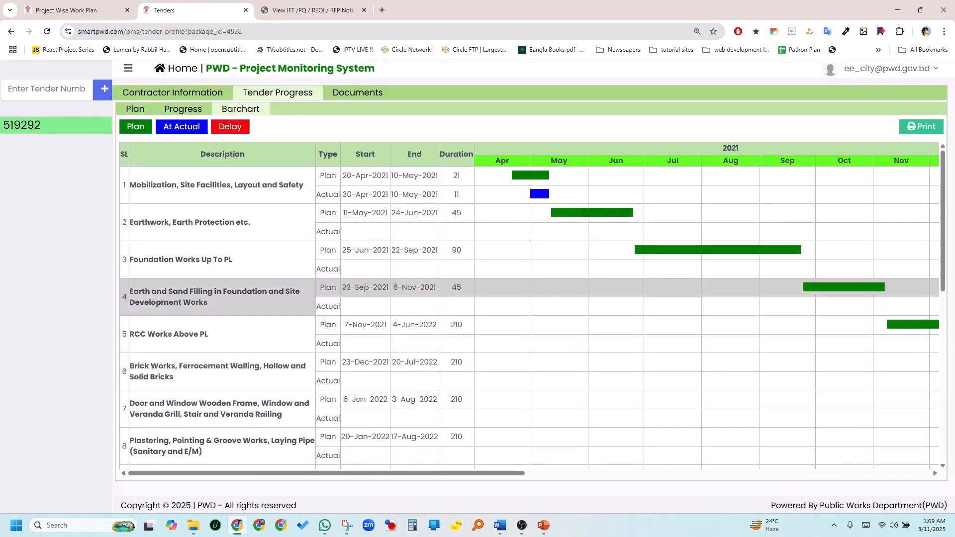
# Step: View the photo uploaded for the Mobilization, Site Facilities, Layout and Safety phase in the tender's photo gallery
pyautogui.click(352, 102)
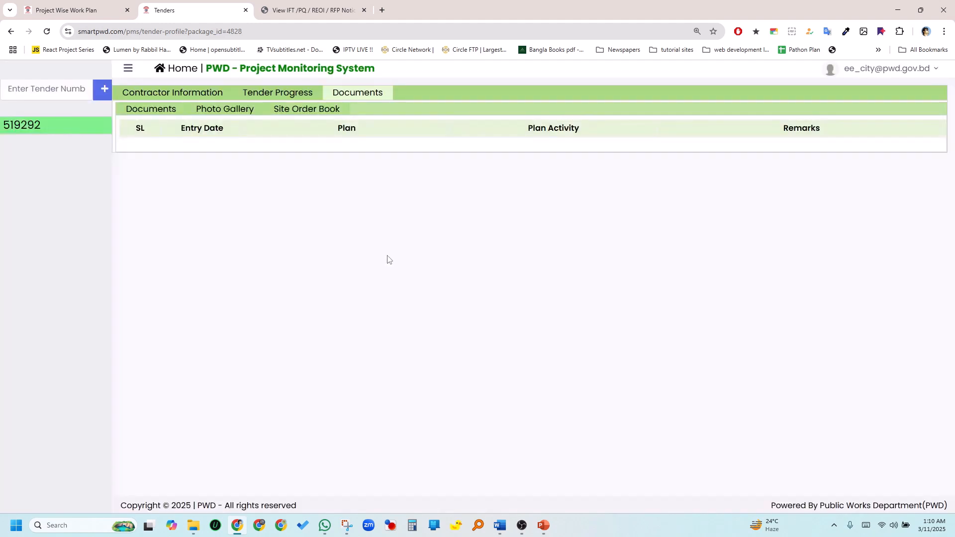
pyautogui.click(168, 113)
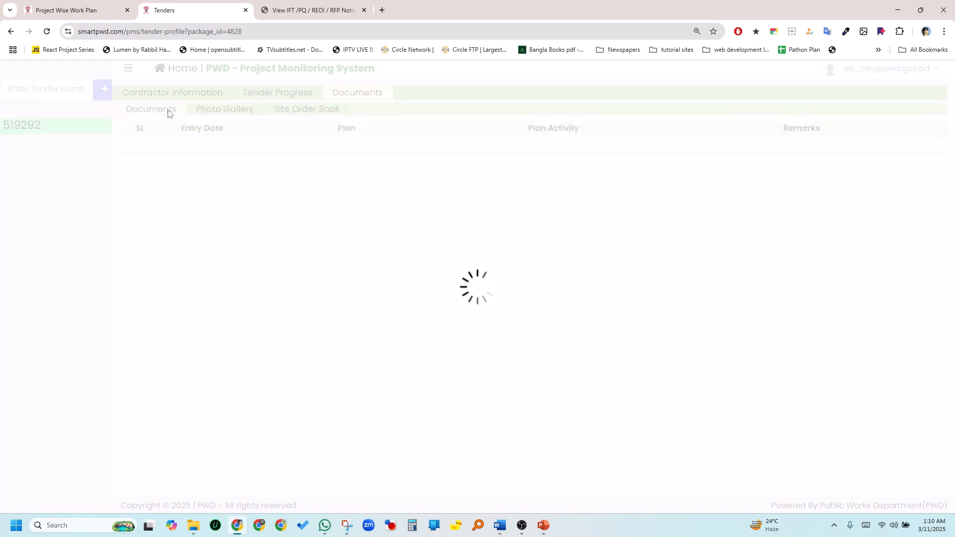
pyautogui.click(305, 109)
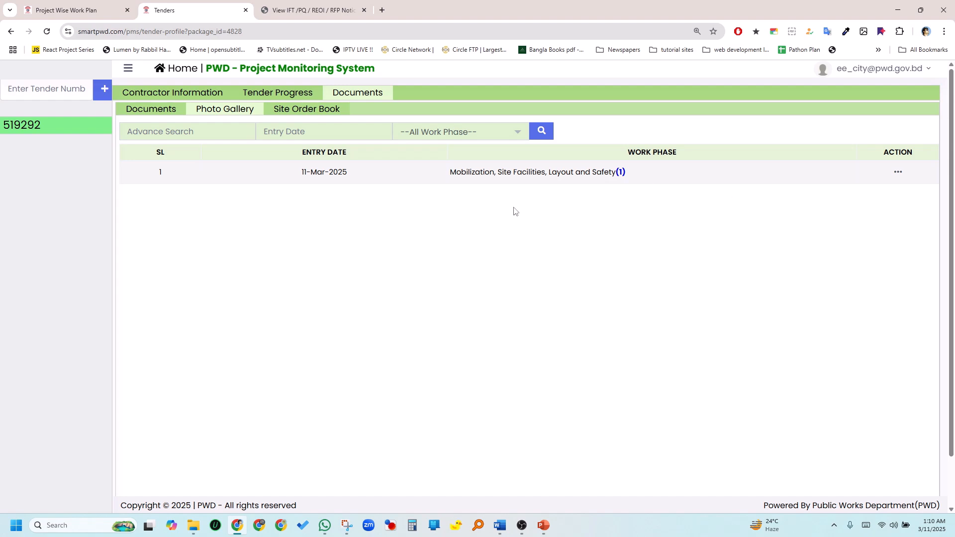
pyautogui.click(898, 172)
pyautogui.click(884, 201)
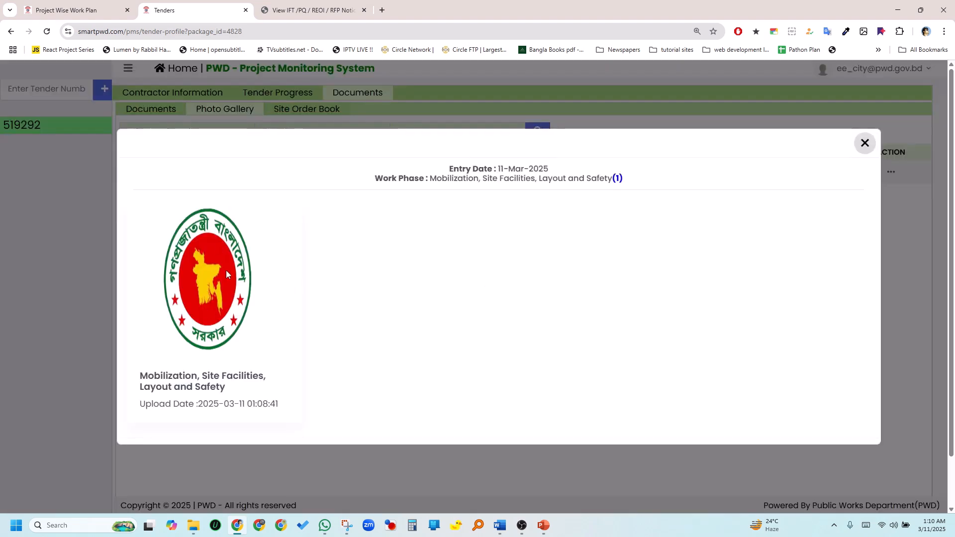
pyautogui.click(865, 142)
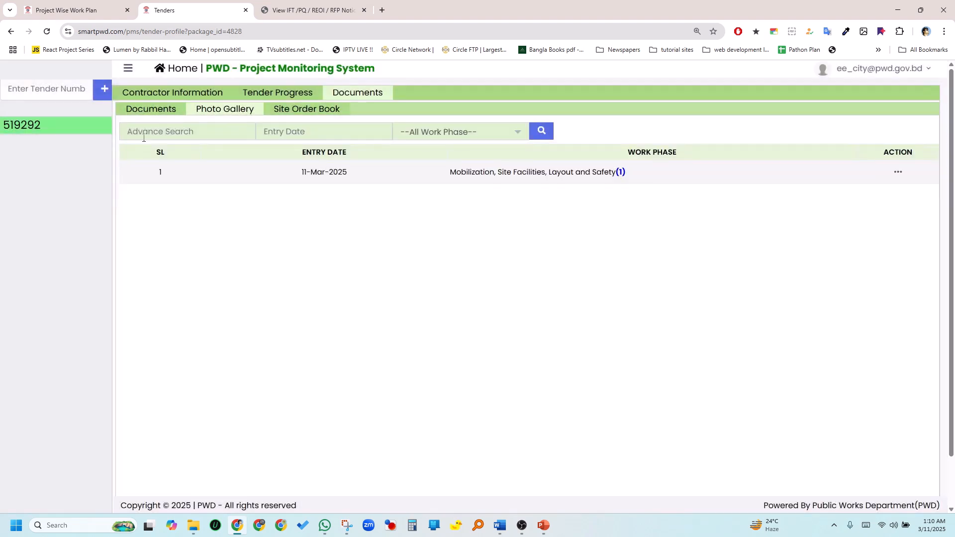
# Step: Check the tender's document list and its site order book entries
pyautogui.click(155, 114)
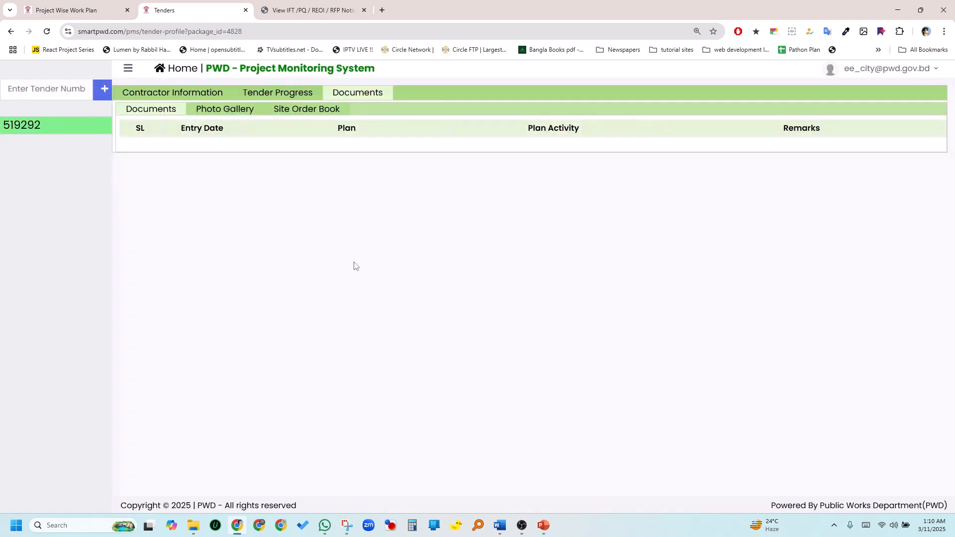
pyautogui.click(302, 112)
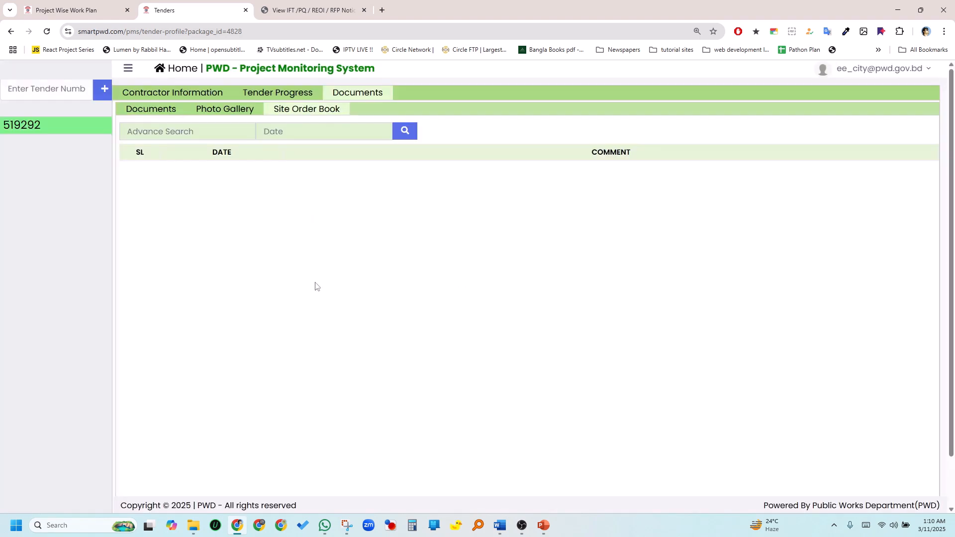
pyautogui.click(162, 115)
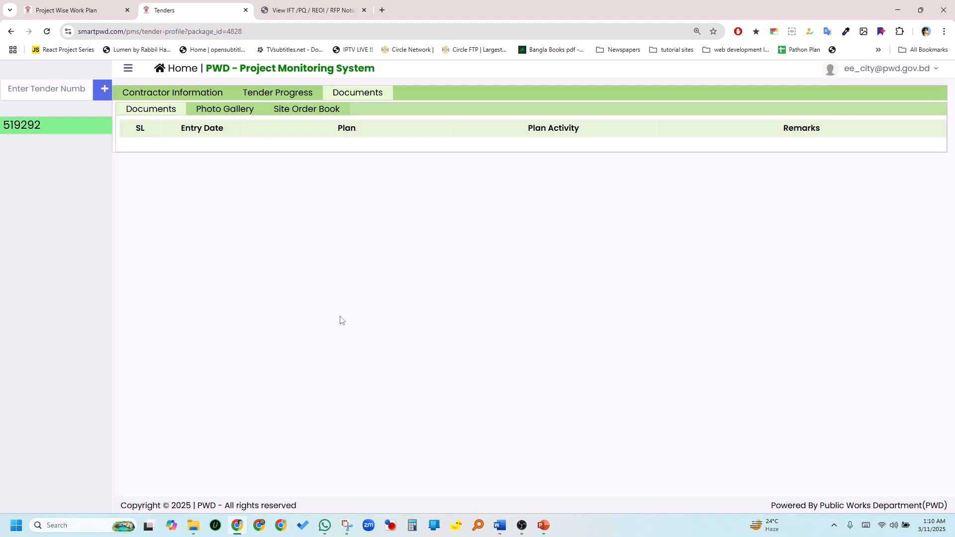
# Step: Open the processing plan of package W-2 in project 224304900 from the home page
pyautogui.click(179, 68)
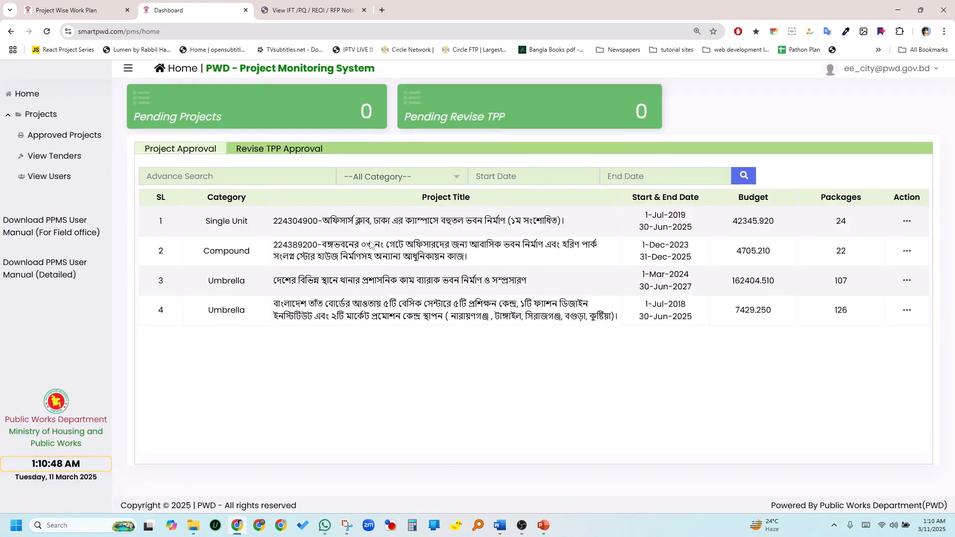
pyautogui.click(907, 223)
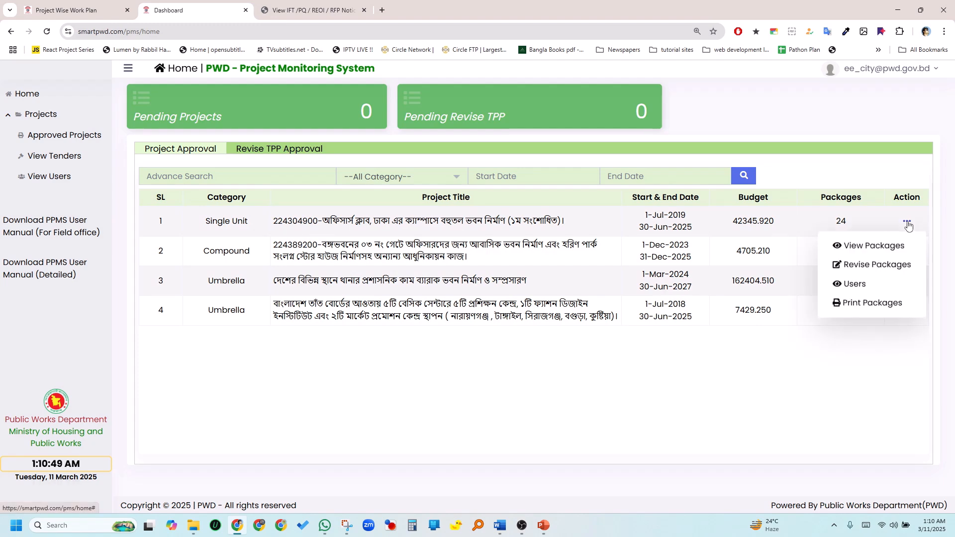
pyautogui.click(881, 248)
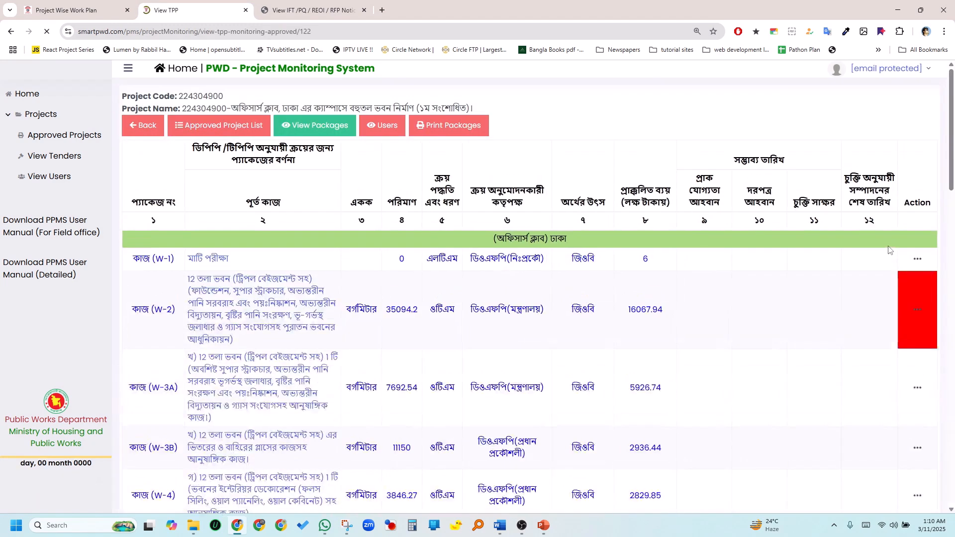
pyautogui.scroll(-2, 547, 259)
pyautogui.scroll(2, 299, 255)
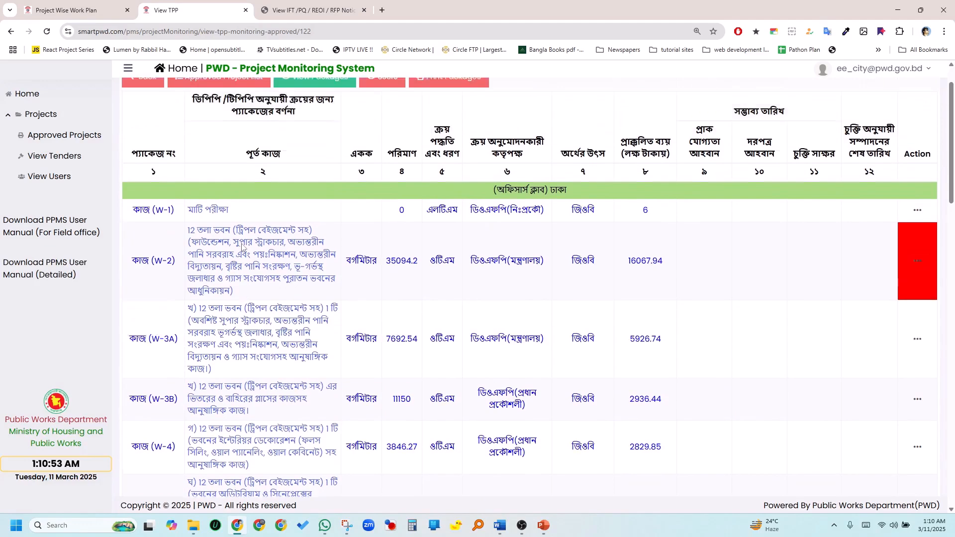
pyautogui.click(919, 310)
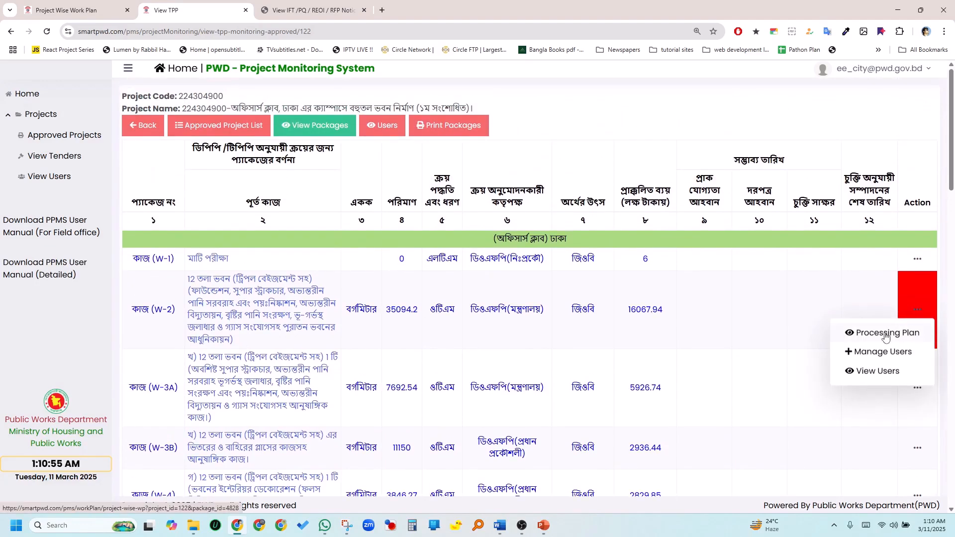
pyautogui.click(886, 334)
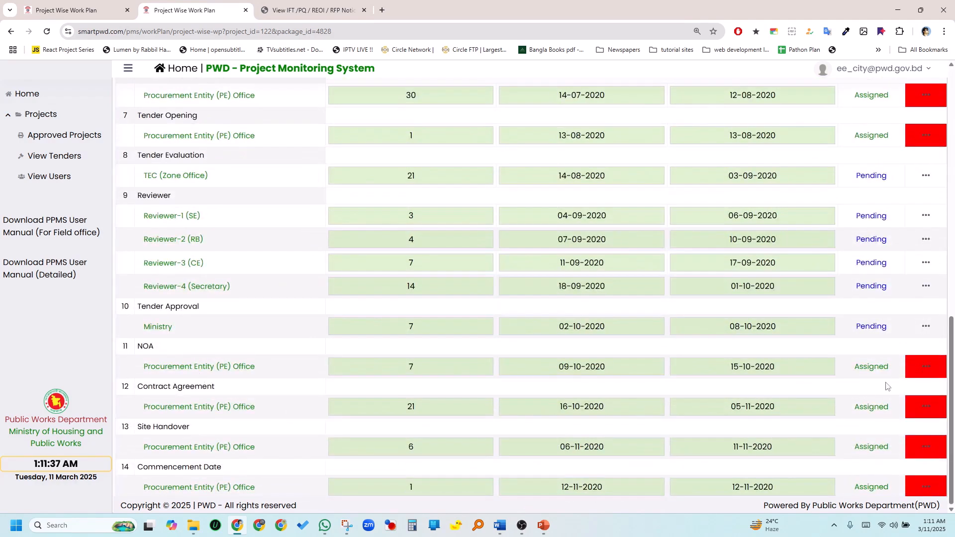
# Step: Open the tender profile from the package's NOA stage and review the progress table of all work phases
pyautogui.click(922, 368)
pyautogui.click(888, 408)
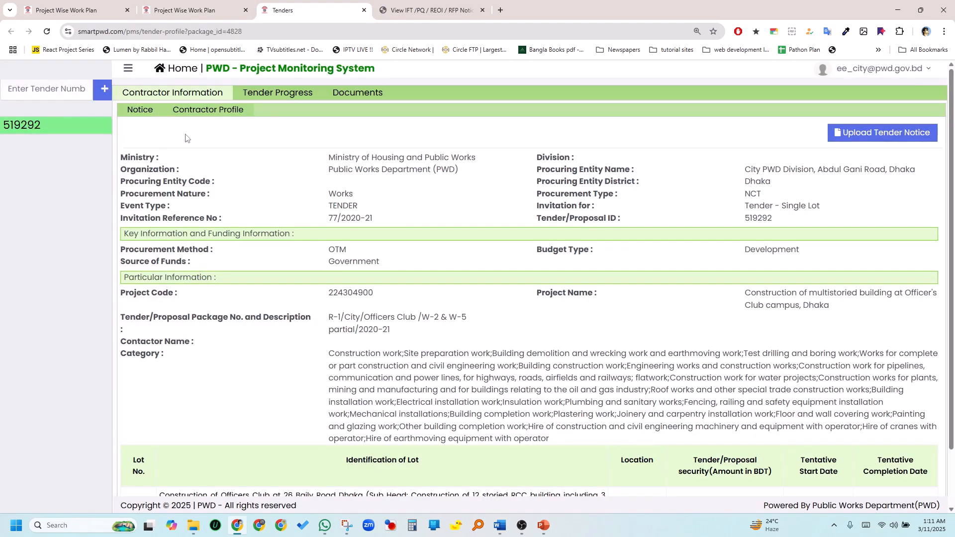
pyautogui.click(255, 99)
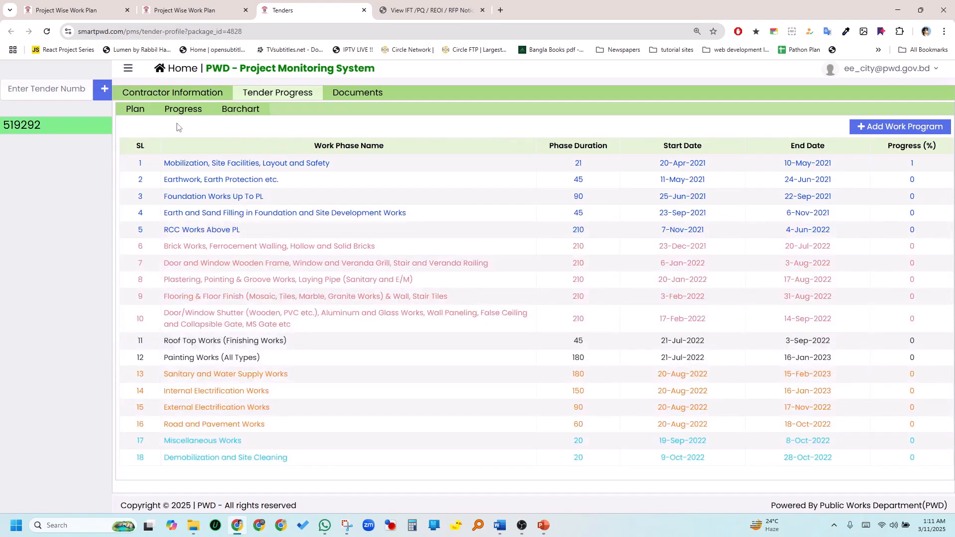
pyautogui.click(180, 111)
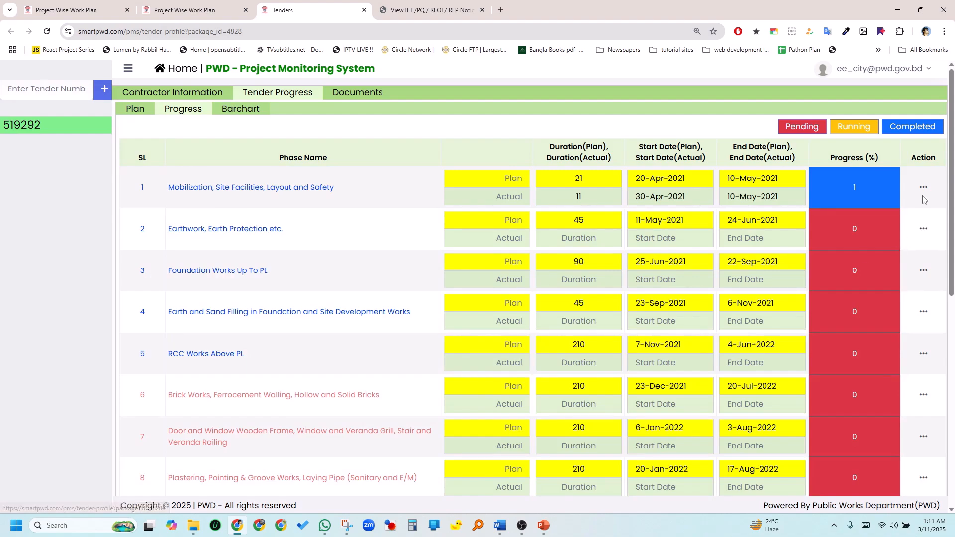
pyautogui.scroll(-8, 923, 209)
pyautogui.scroll(8, 906, 268)
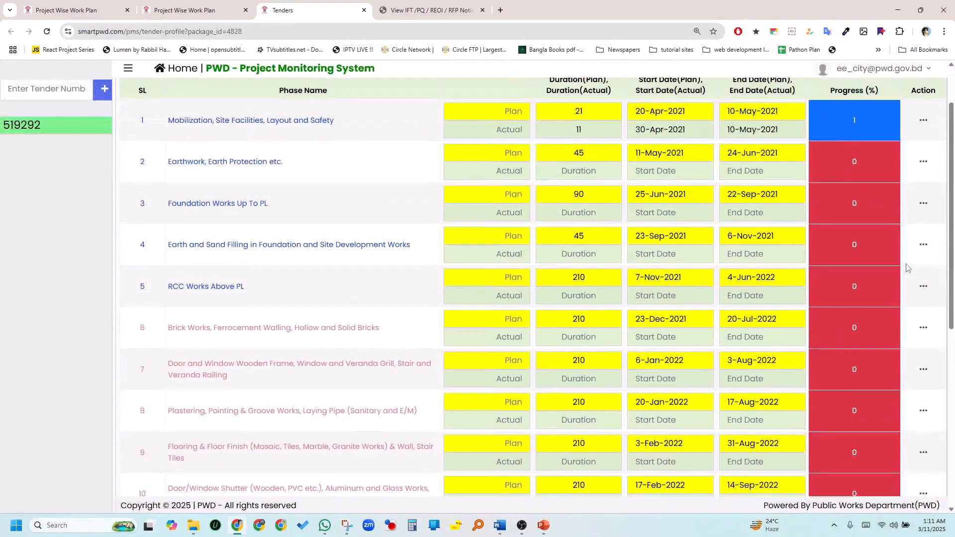
# Step: Open the progress entry form of the Foundation Works Up To PL phase and close it without saving
pyautogui.click(923, 228)
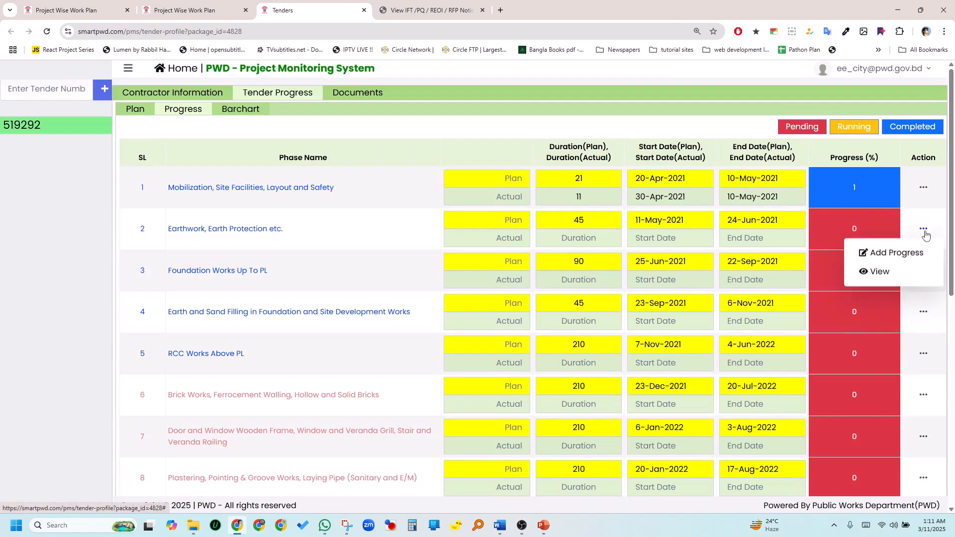
pyautogui.click(849, 294)
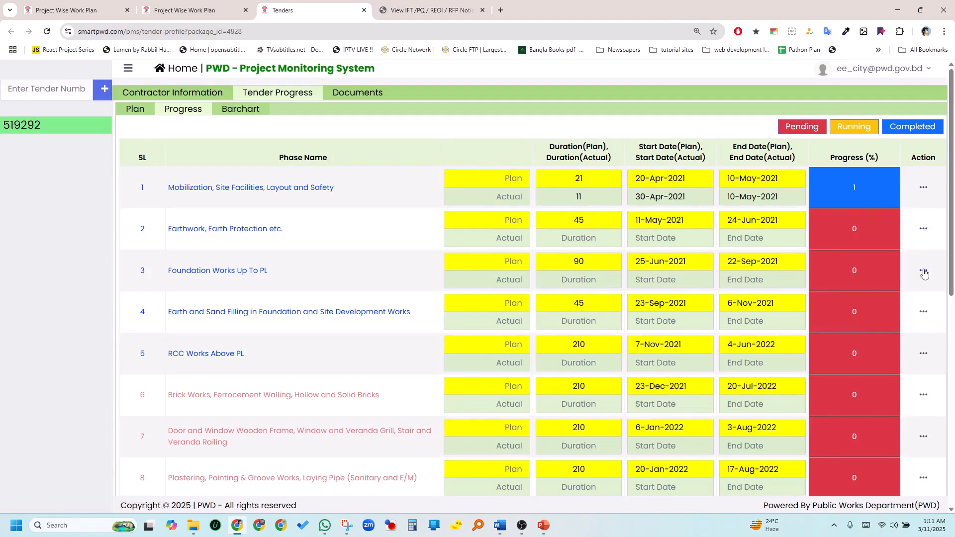
pyautogui.click(923, 270)
pyautogui.click(895, 292)
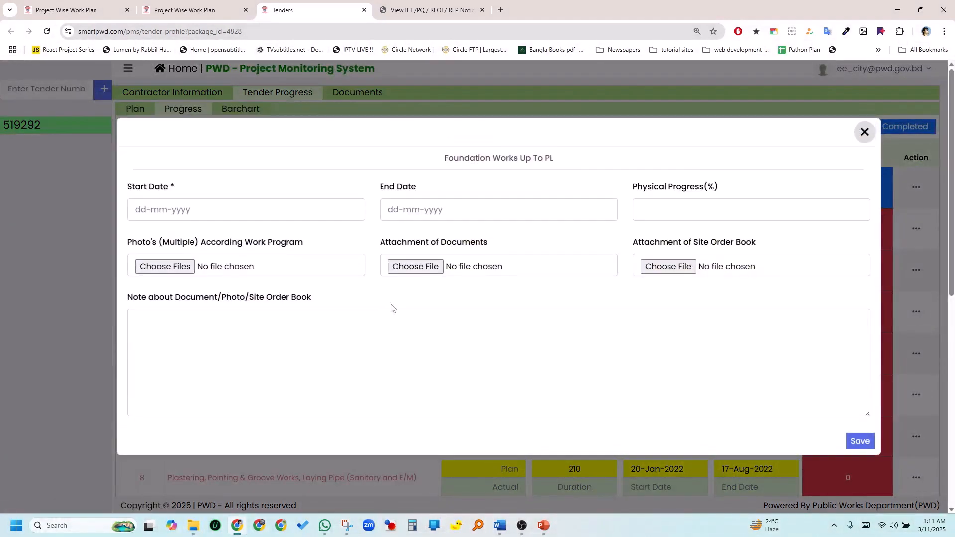
pyautogui.click(864, 132)
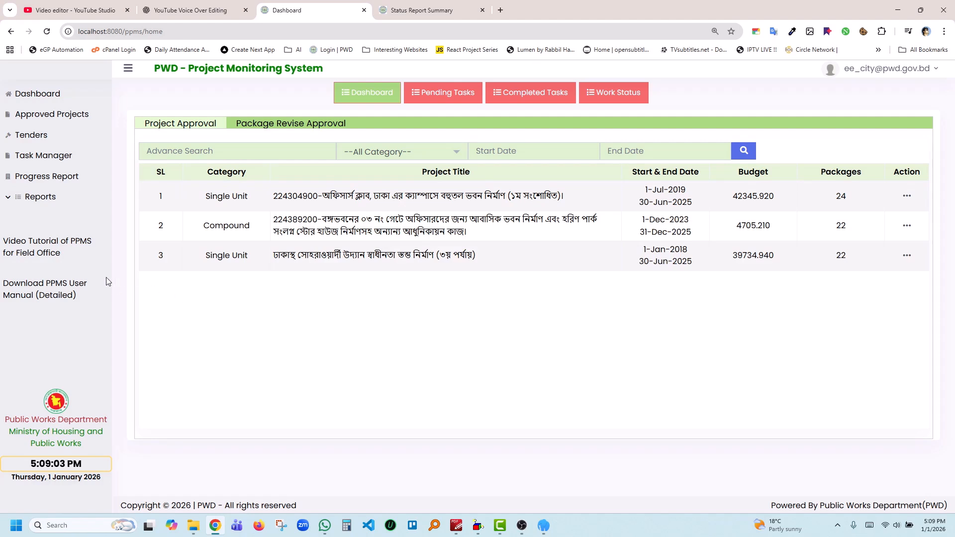
# Step: Open the Divisional Status report in its own browser tab and examine the Total Package column of the summary
pyautogui.click(39, 197)
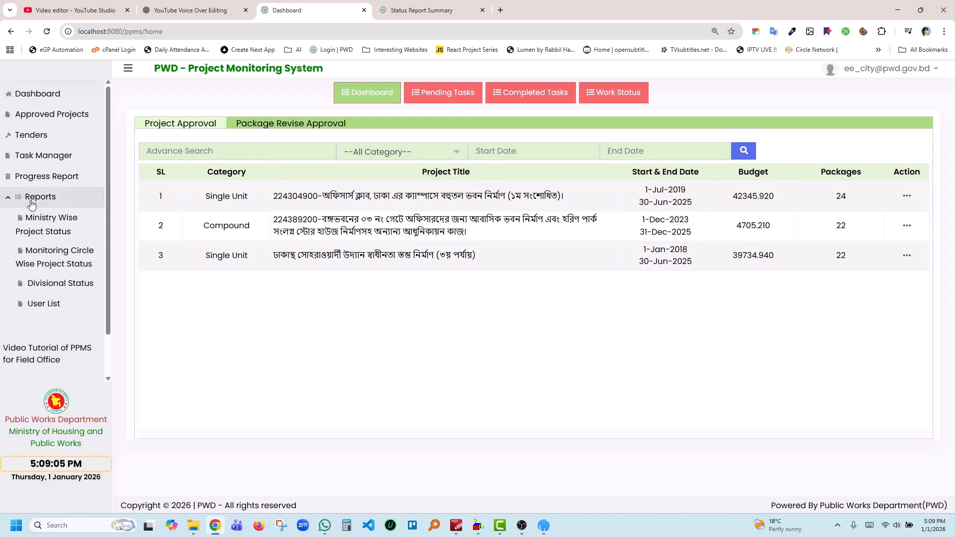
pyautogui.rightClick(56, 286)
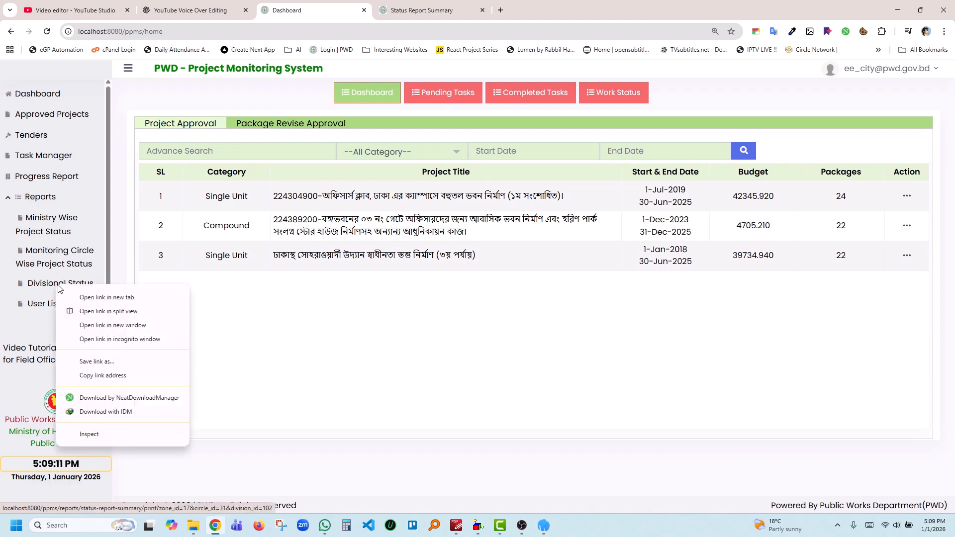
pyautogui.click(91, 294)
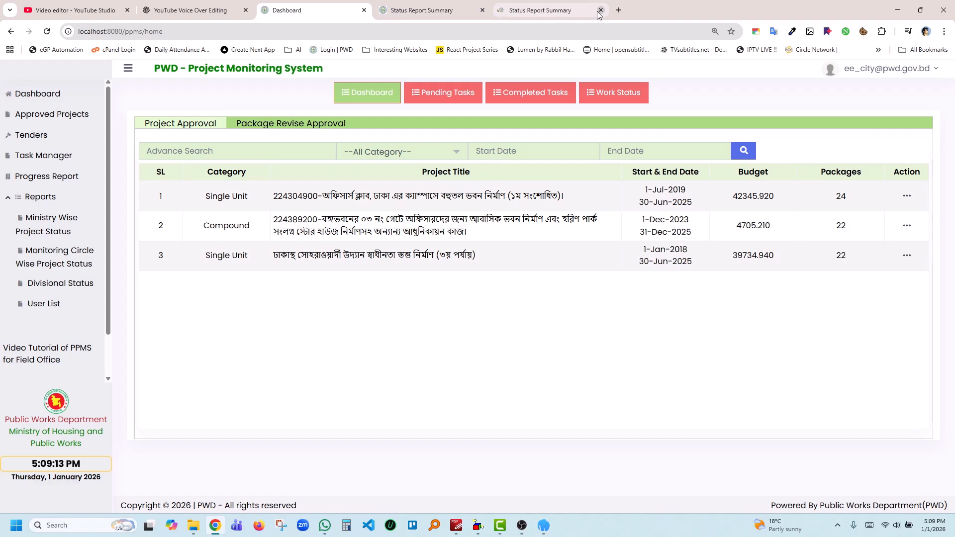
pyautogui.click(601, 10)
pyautogui.click(413, 10)
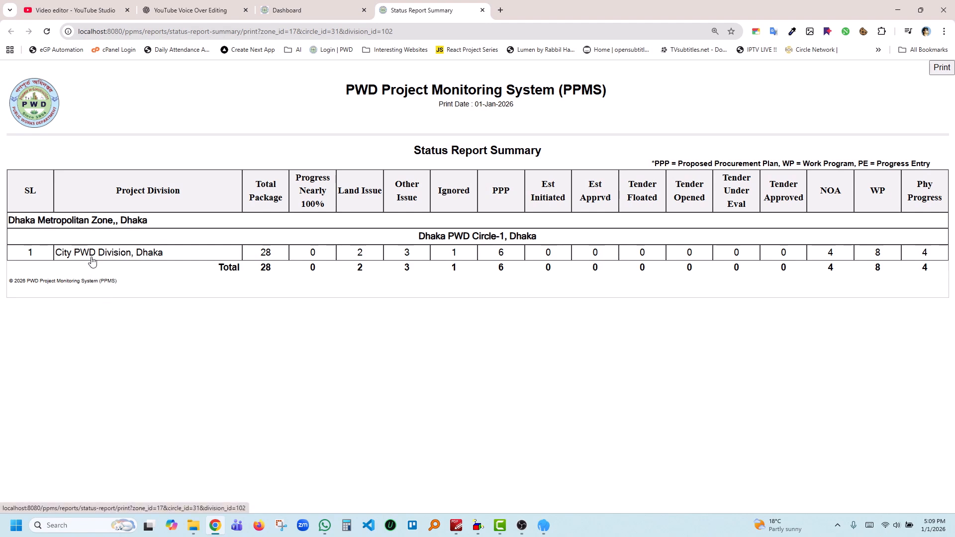
pyautogui.moveTo(256, 196); pyautogui.dragTo(287, 200)
pyautogui.click(170, 352)
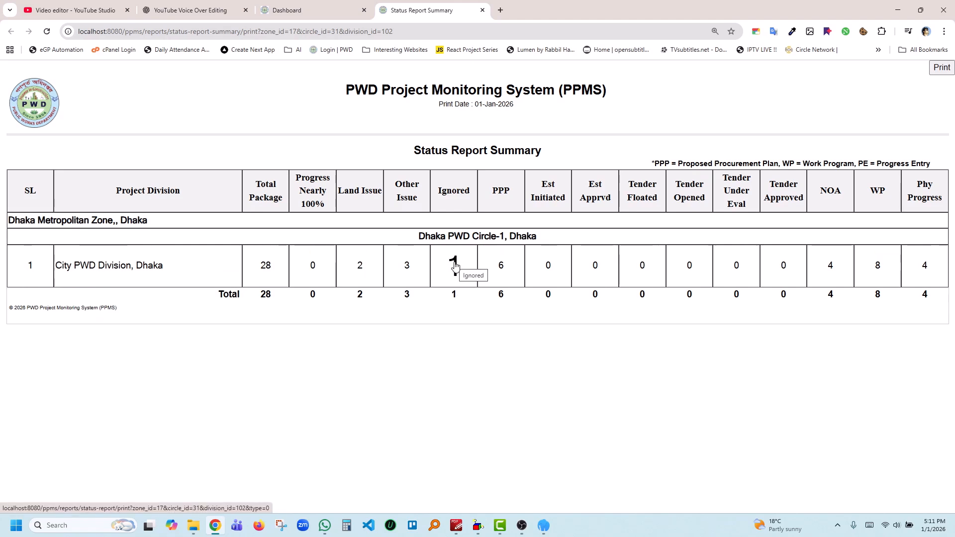
# Step: View the details of City PWD Division's ignored packages, then return to the status summary and read its abbreviation legend
pyautogui.click(454, 263)
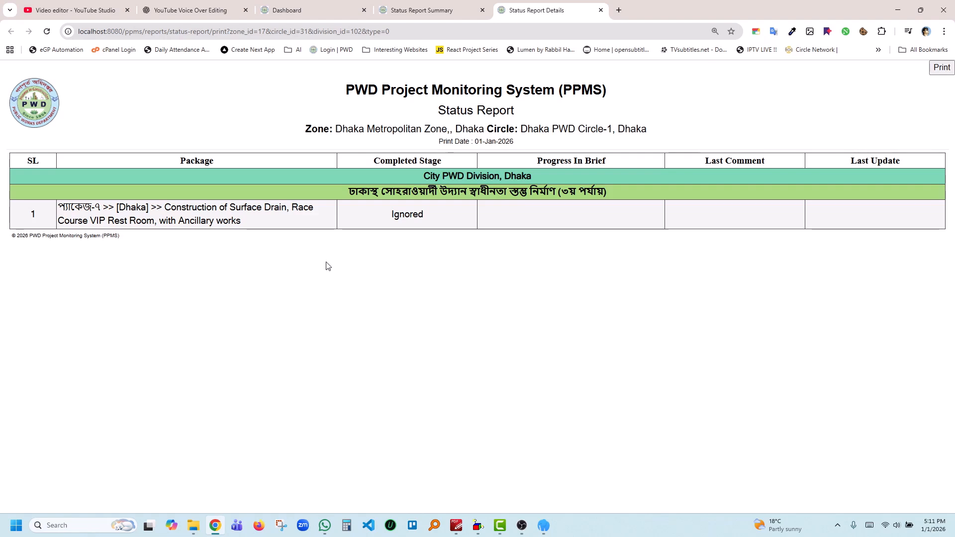
pyautogui.click(436, 10)
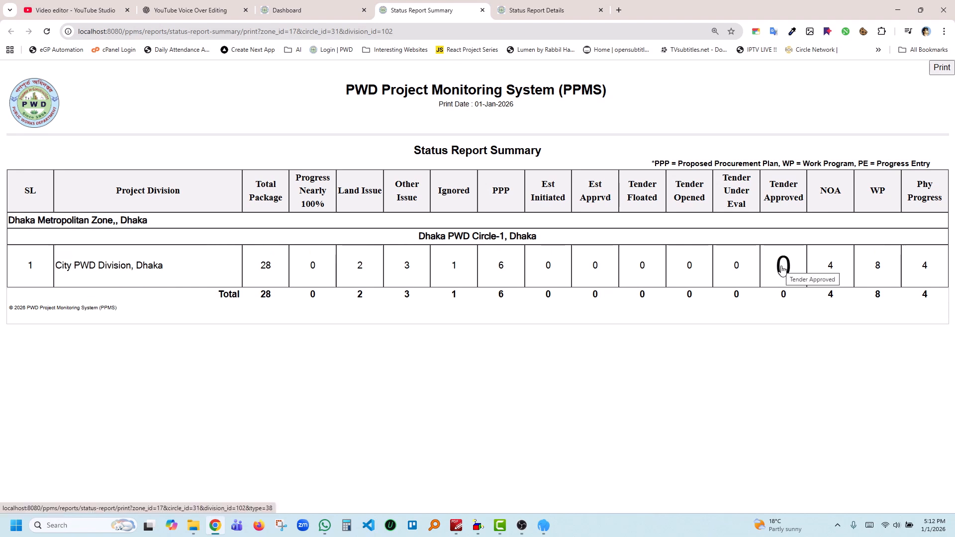
pyautogui.click(782, 267)
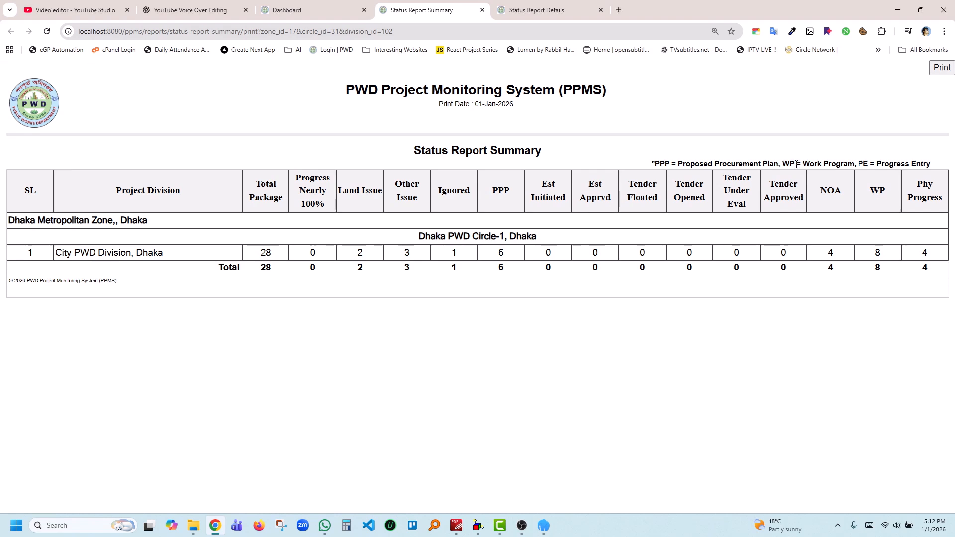
pyautogui.moveTo(795, 164); pyautogui.dragTo(857, 164)
pyautogui.click(898, 348)
# Step: Open the full status report of City PWD Division and review the completed stage and progress of each package
pyautogui.click(122, 259)
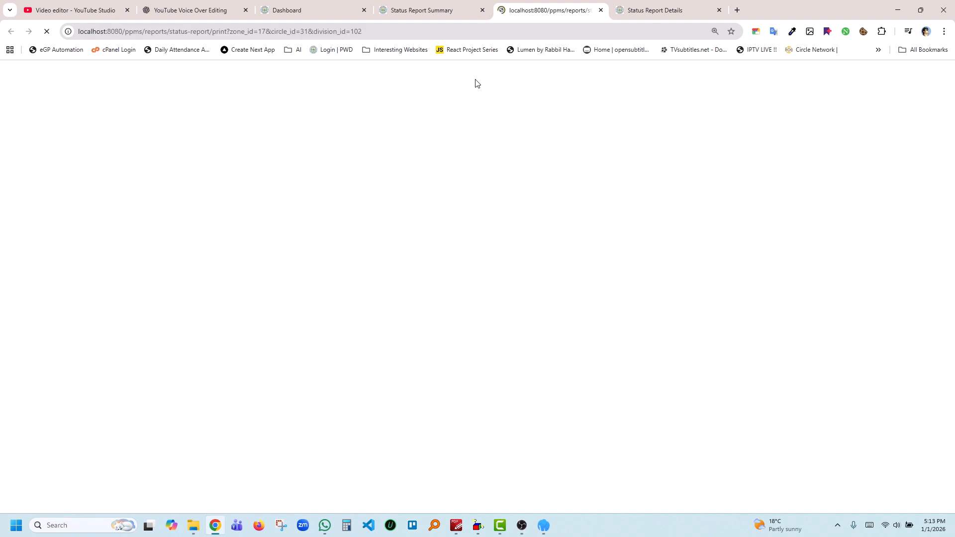
pyautogui.scroll(-4, 430, 251)
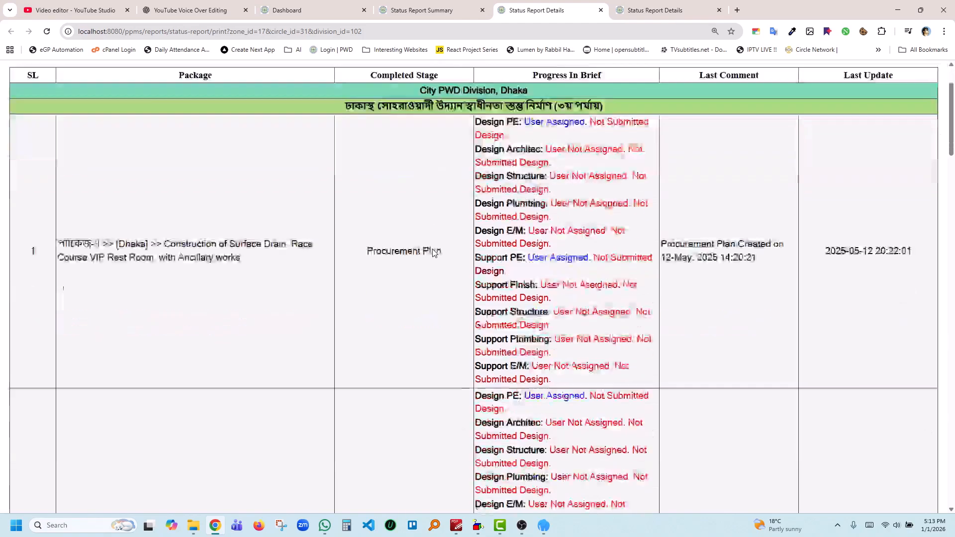
pyautogui.scroll(4, 432, 252)
pyautogui.scroll(-5, 418, 253)
pyautogui.scroll(-9, 418, 253)
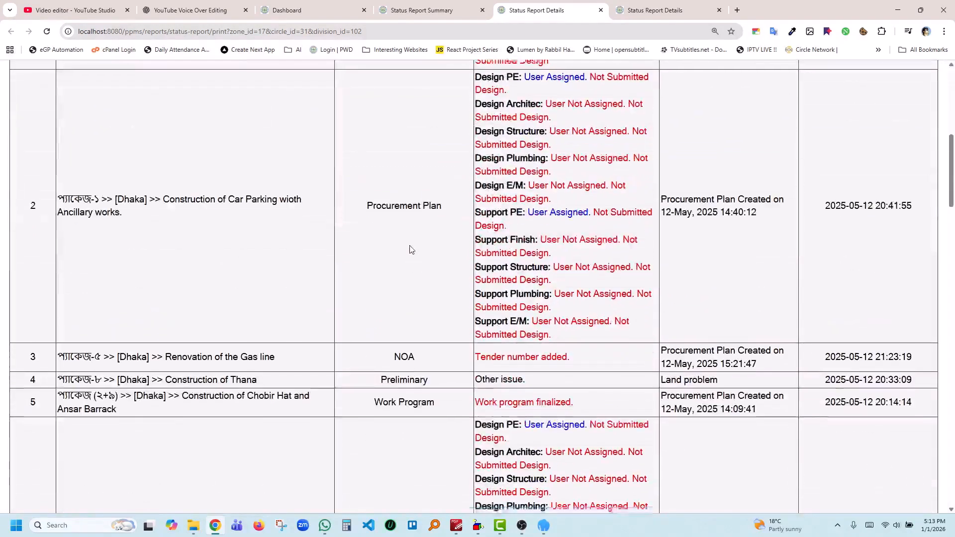
# Step: Read the remaining packages of City PWD Division's full status report through to the end and return to the status summary
pyautogui.scroll(-5, 411, 249)
pyautogui.scroll(-15, 410, 249)
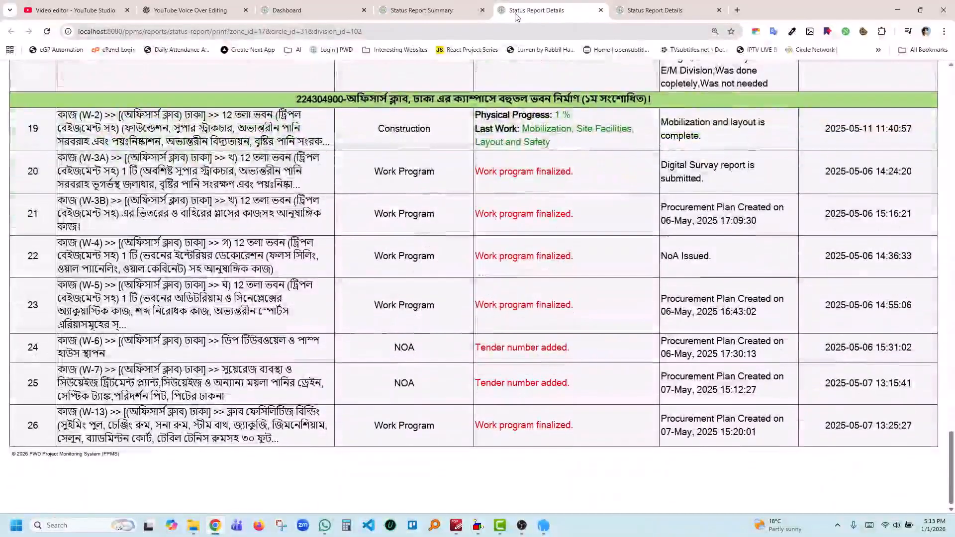
pyautogui.click(423, 10)
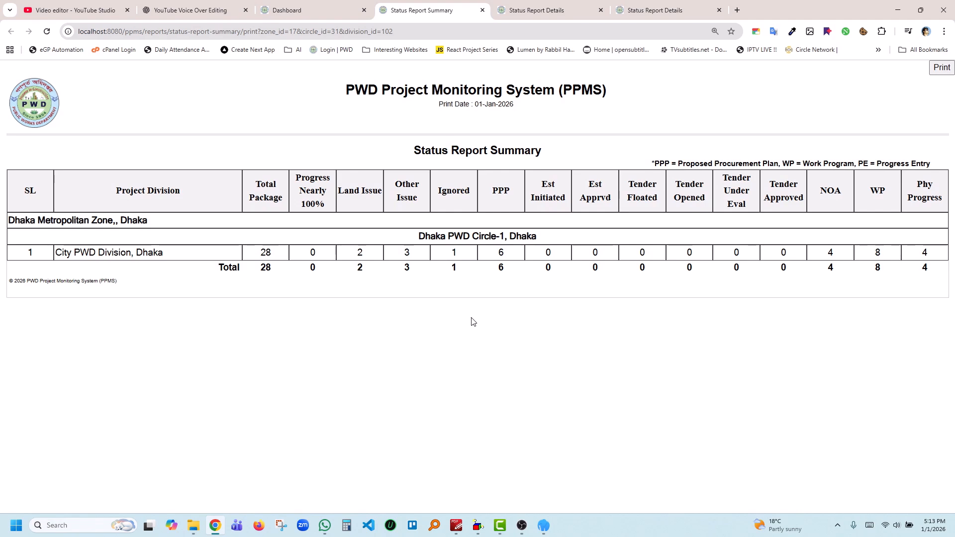
# Step: View the details of City PWD Division's packages at the NOA stage and return to the status summary
pyautogui.click(830, 269)
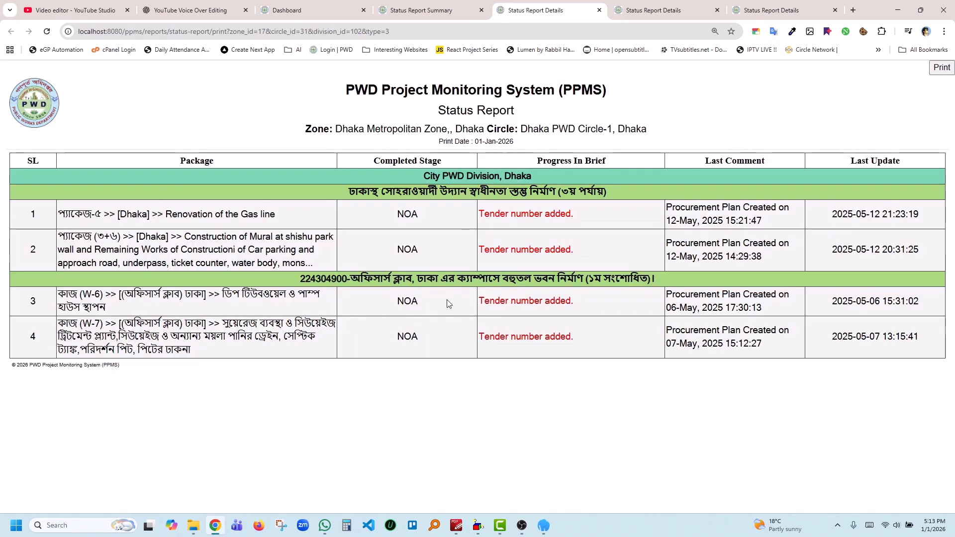
pyautogui.click(423, 9)
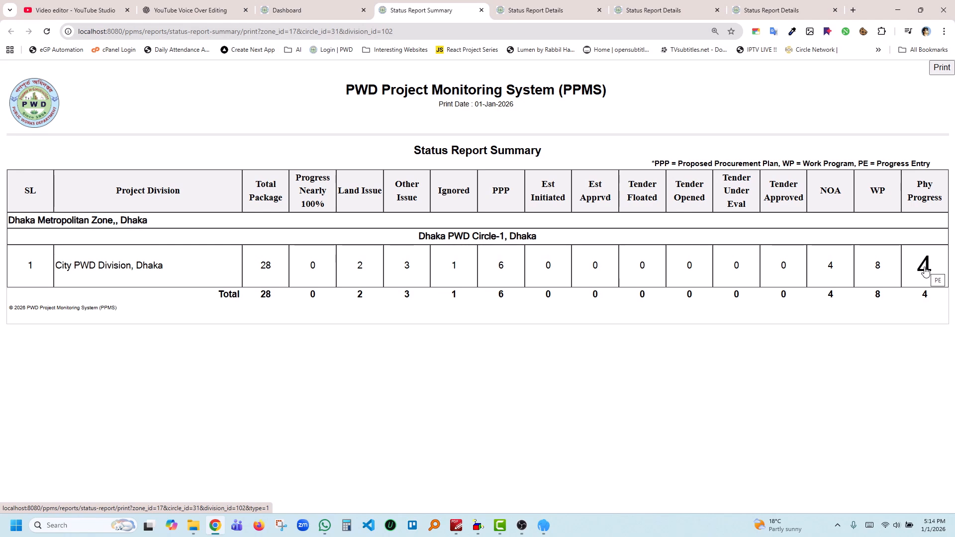
# Step: Open City PWD Division's Phy Progress packages, review each one's physical progress, last work and comments, and return to the status summary
pyautogui.click(925, 270)
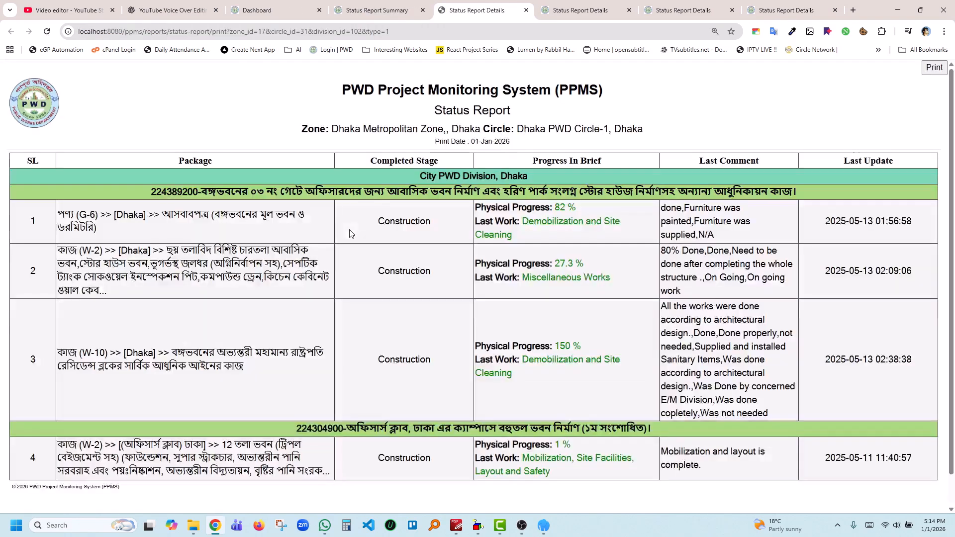
pyautogui.scroll(-1, 349, 233)
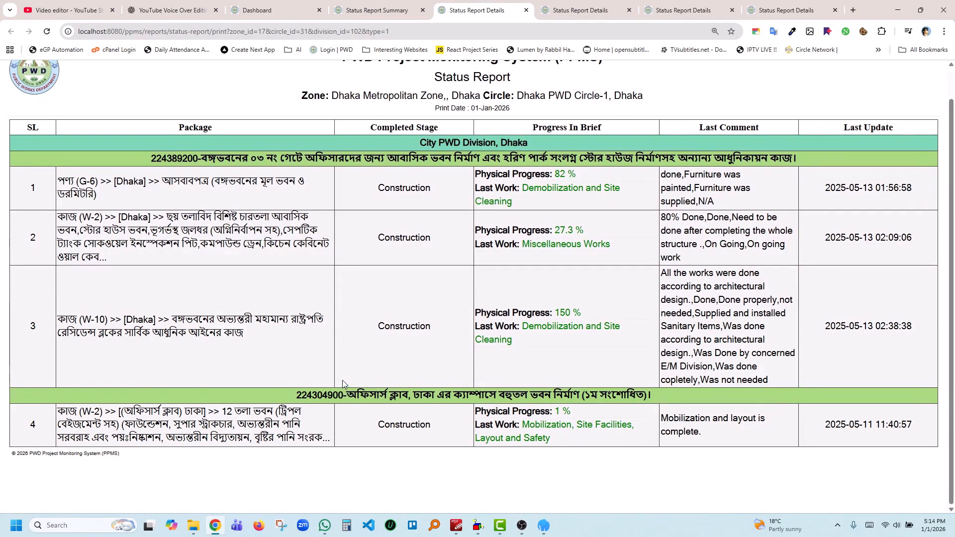
pyautogui.scroll(1, 351, 367)
pyautogui.scroll(-1, 363, 328)
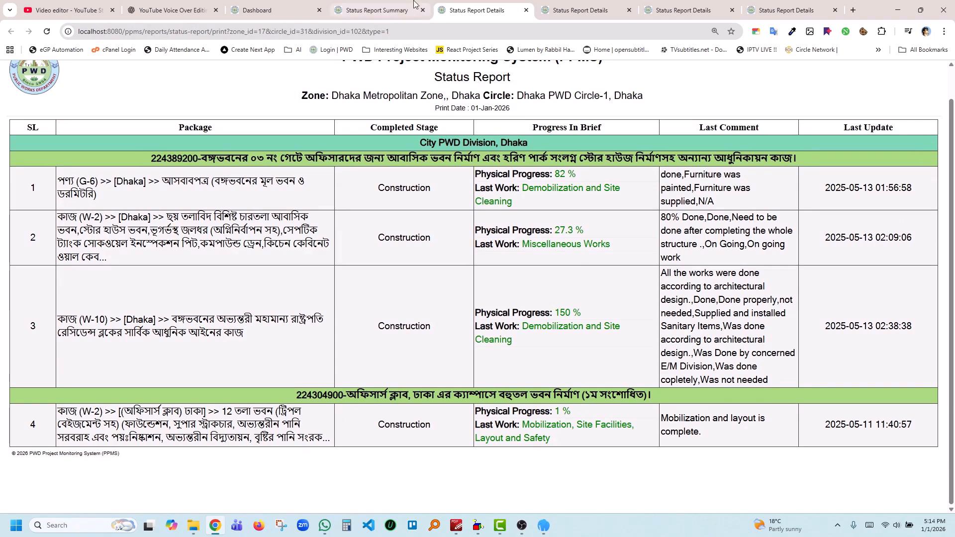
pyautogui.click(395, 8)
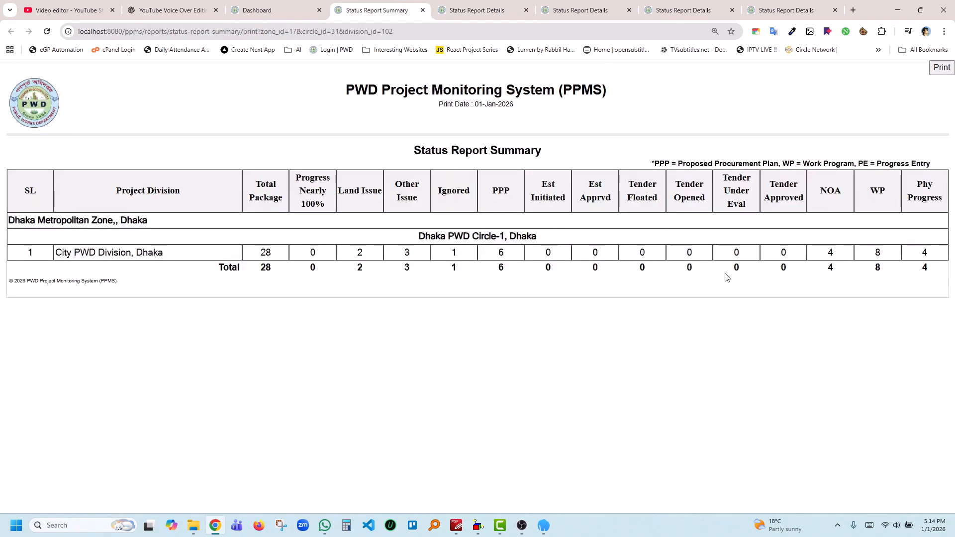